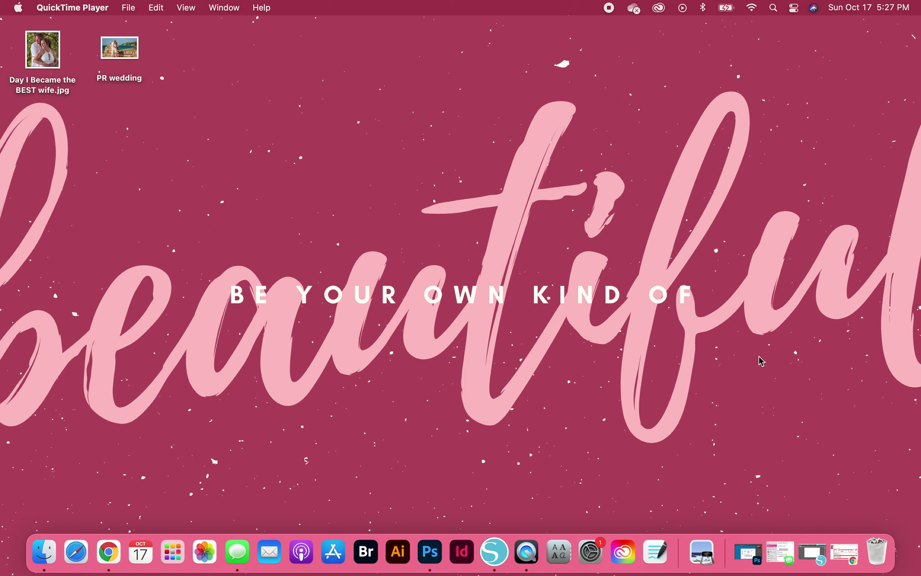
pyautogui.press('super+Tab')
# Search DaFont for 'welcome', download the Welcome font by Graphix Line Studio, and close Chrome.
pyautogui.click(795, 165)
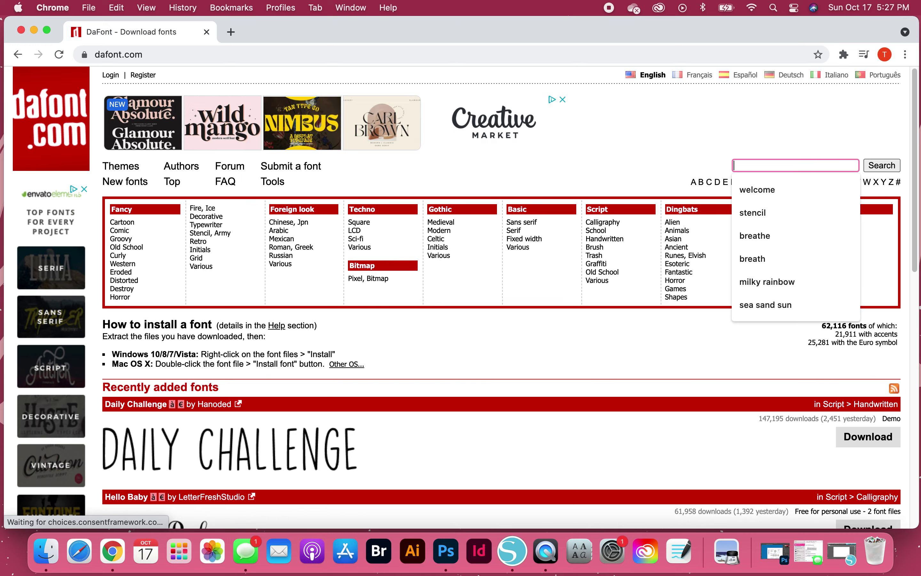
pyautogui.write('welcome')
pyautogui.click(875, 166)
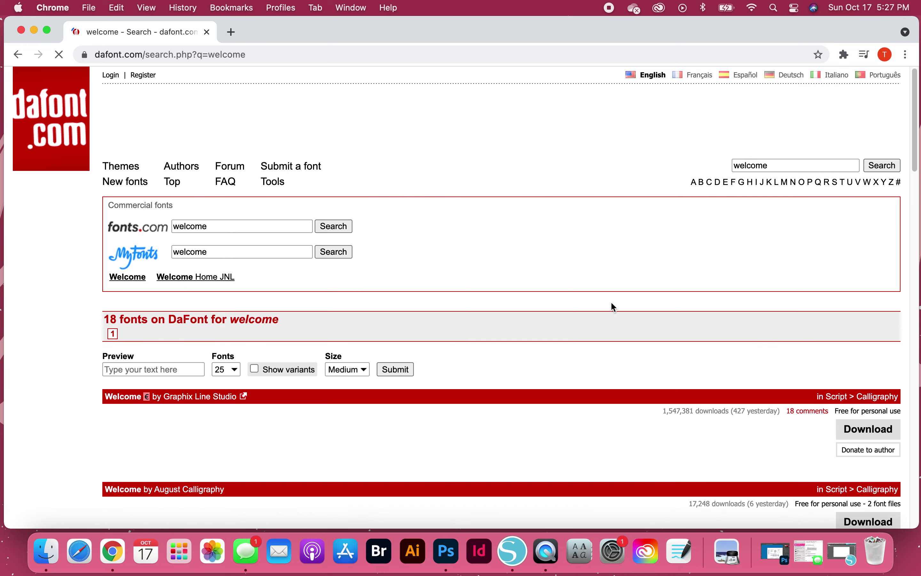
pyautogui.scroll(-3, 198, 322)
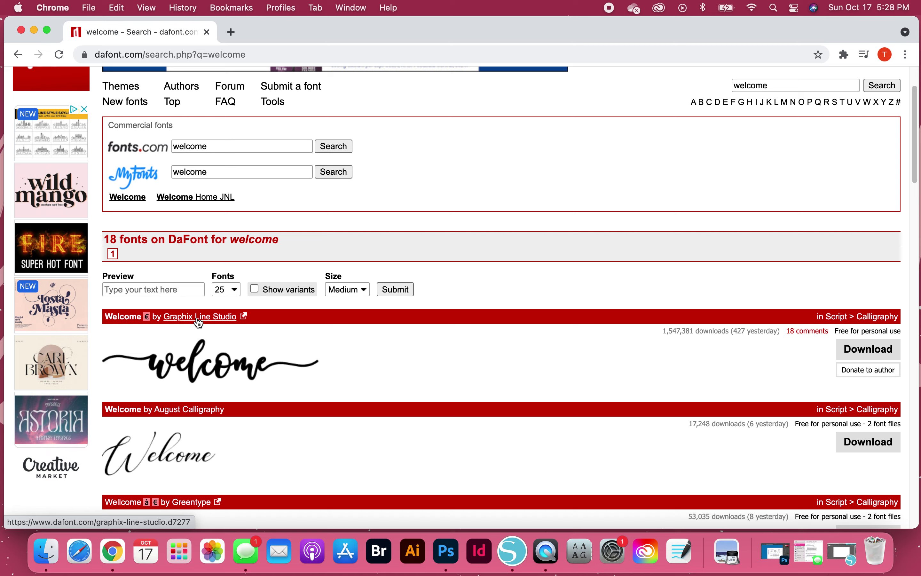
pyautogui.click(854, 357)
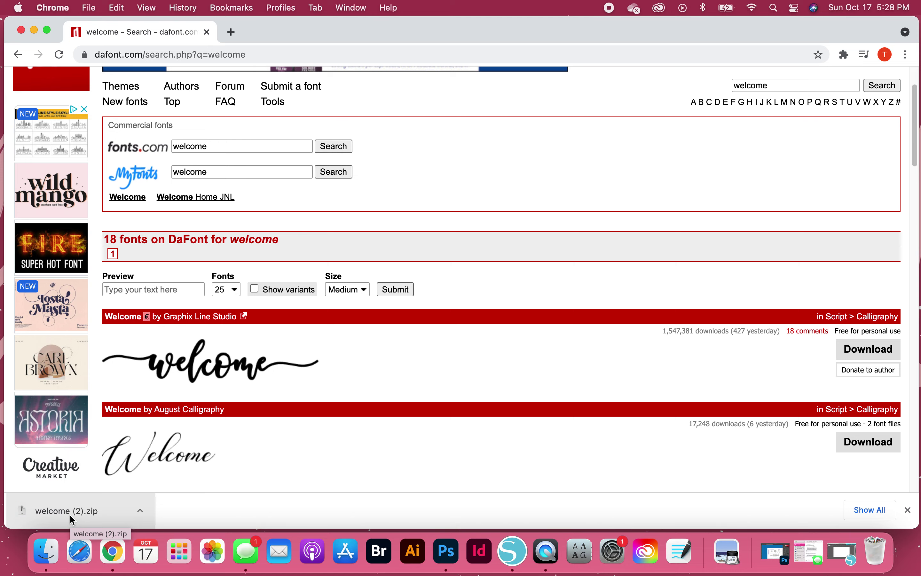
pyautogui.click(21, 30)
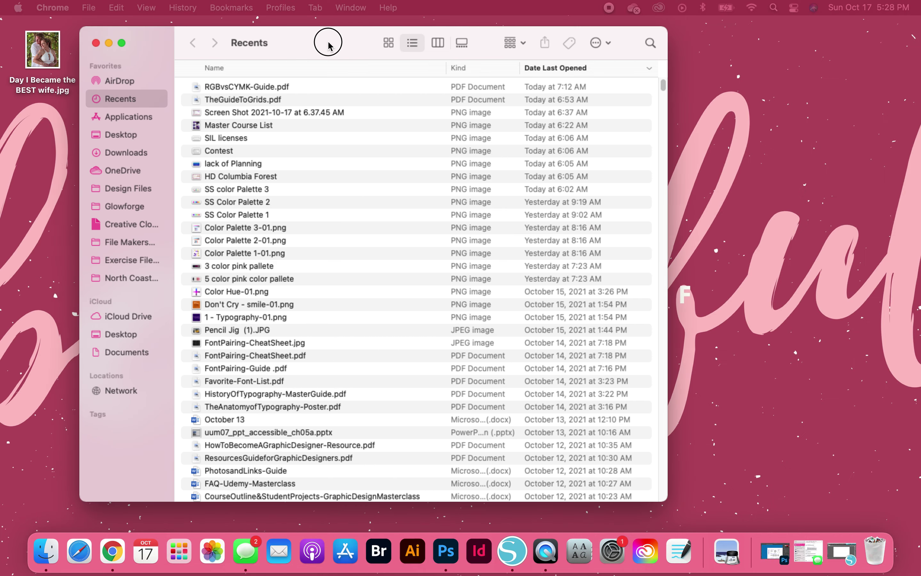
# Unzip welcome (2).zip from Downloads and open the extracted welcome folder.
pyautogui.moveTo(323, 37); pyautogui.dragTo(445, 51)
pyautogui.click(206, 162)
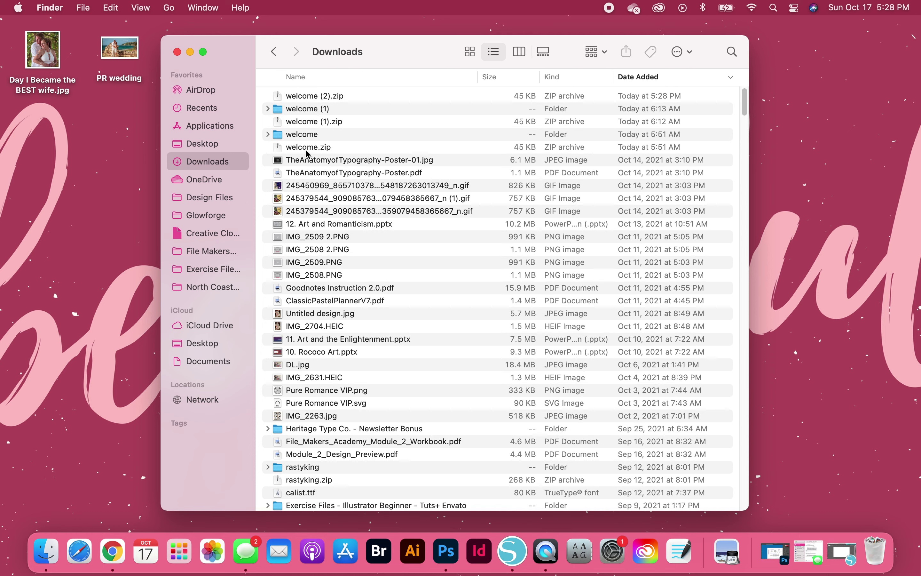
pyautogui.doubleClick(306, 96)
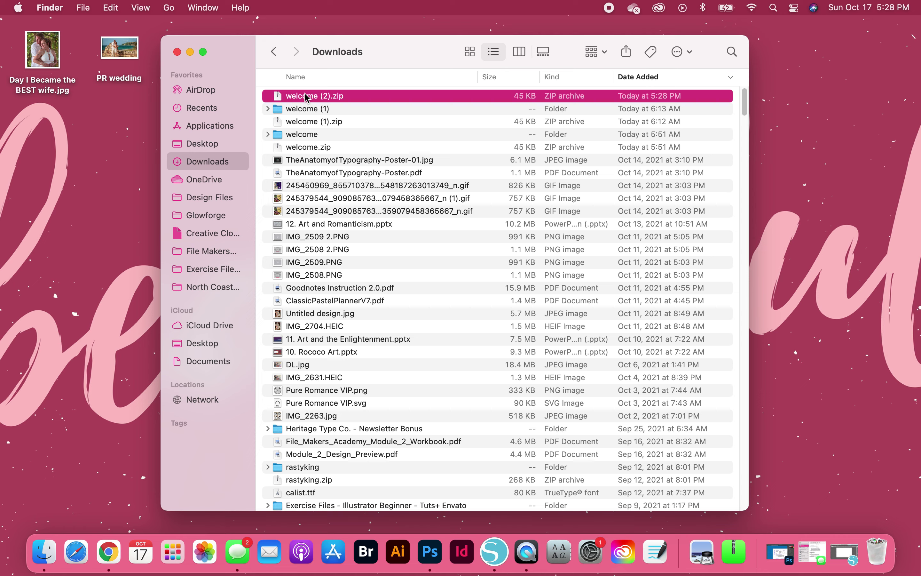
pyautogui.click(302, 137)
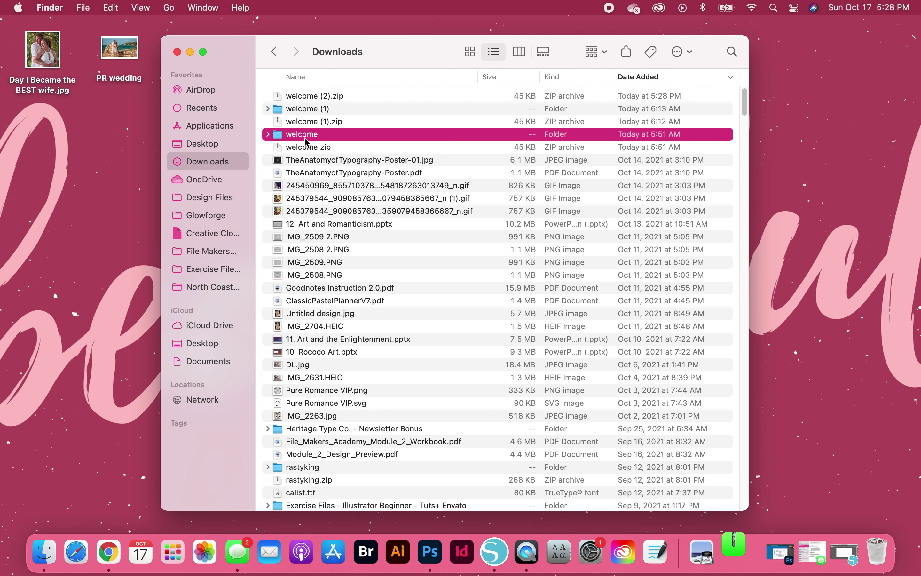
pyautogui.doubleClick(306, 137)
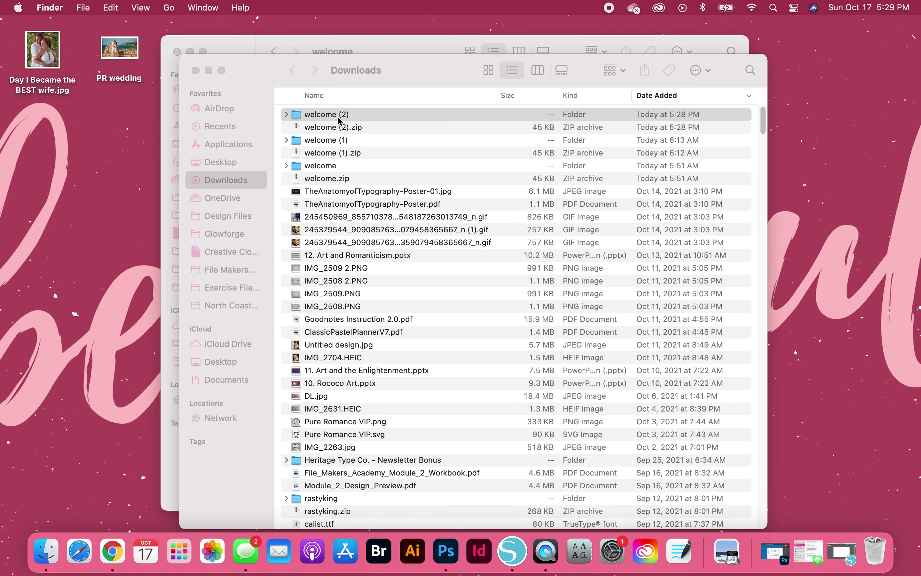
pyautogui.click(195, 70)
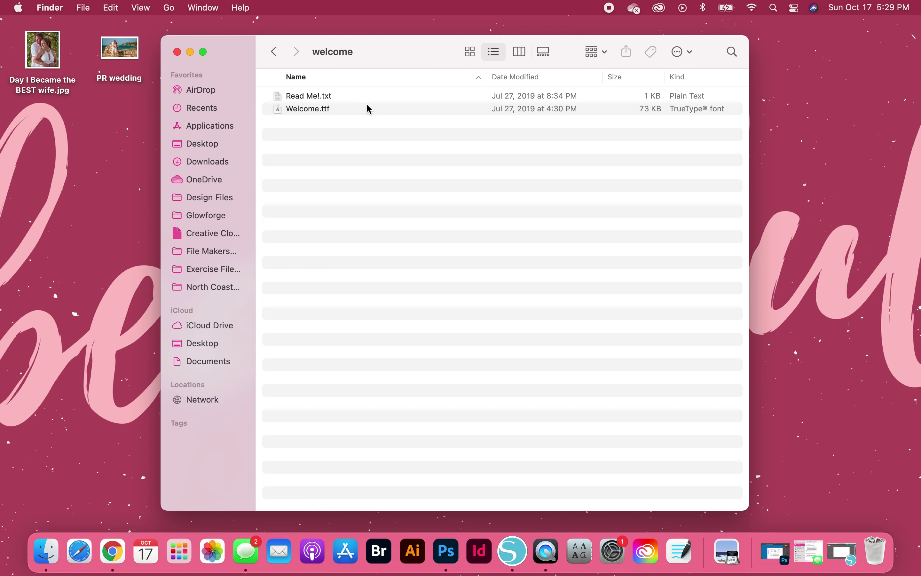
# Preview Welcome.ttf in Font Book, then close the preview and the welcome folder window.
pyautogui.doubleClick(308, 109)
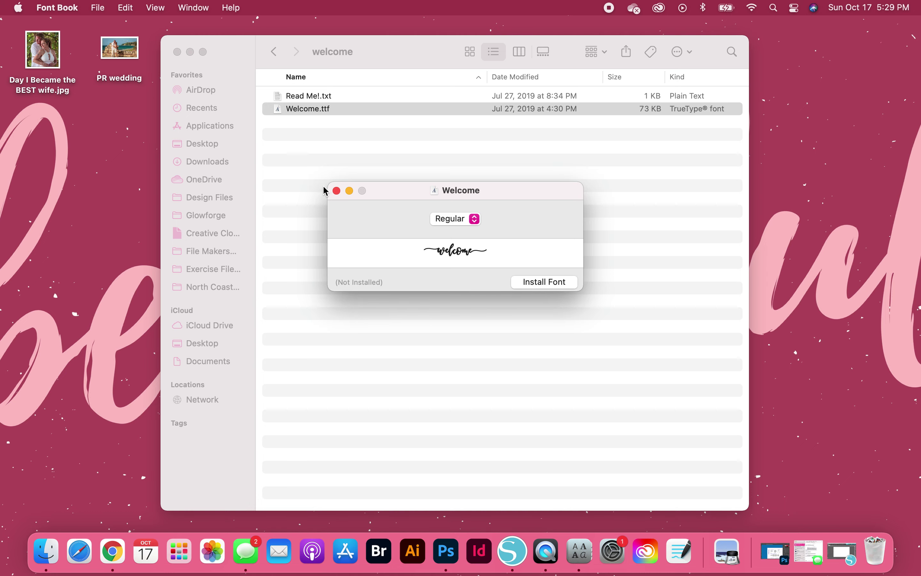
pyautogui.click(336, 190)
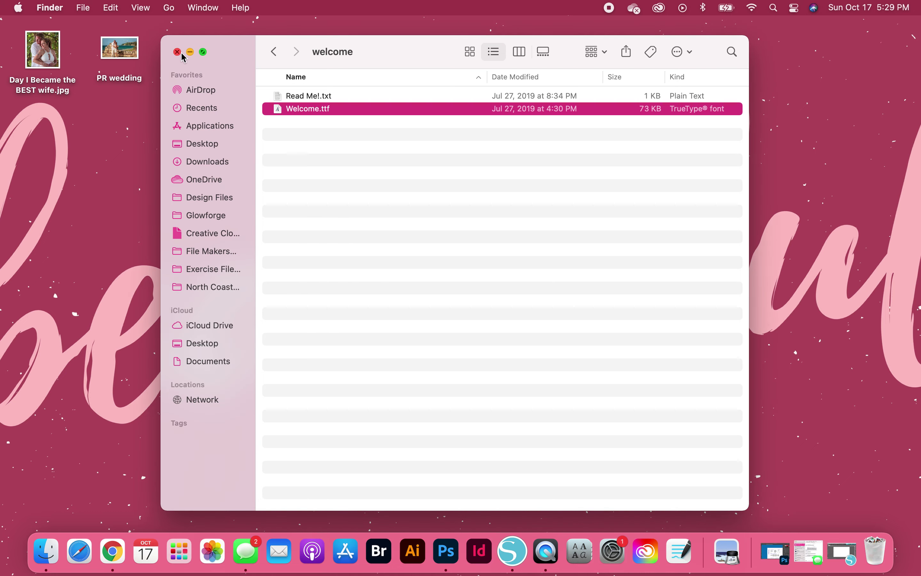
pyautogui.click(178, 52)
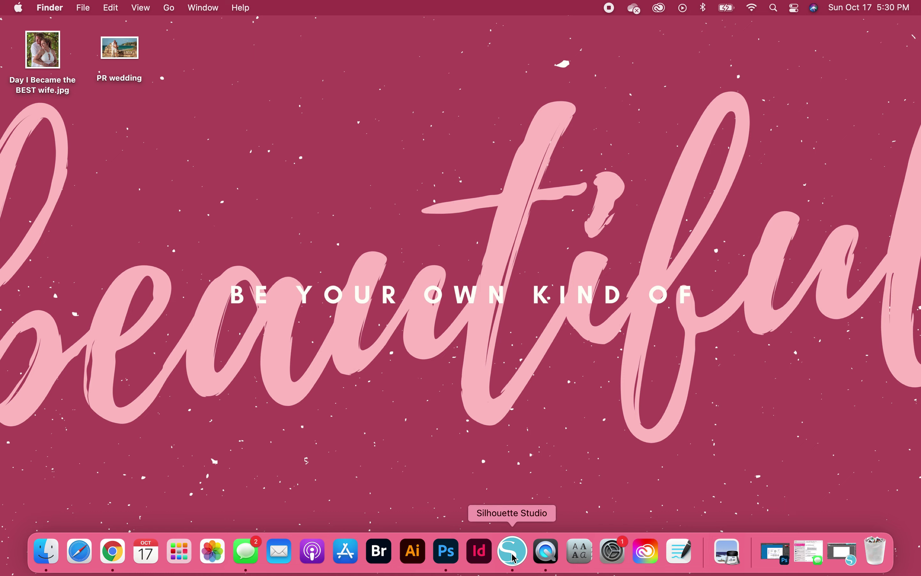
# Bring Silhouette Studio back up and show the Text Style settings panel.
pyautogui.click(851, 556)
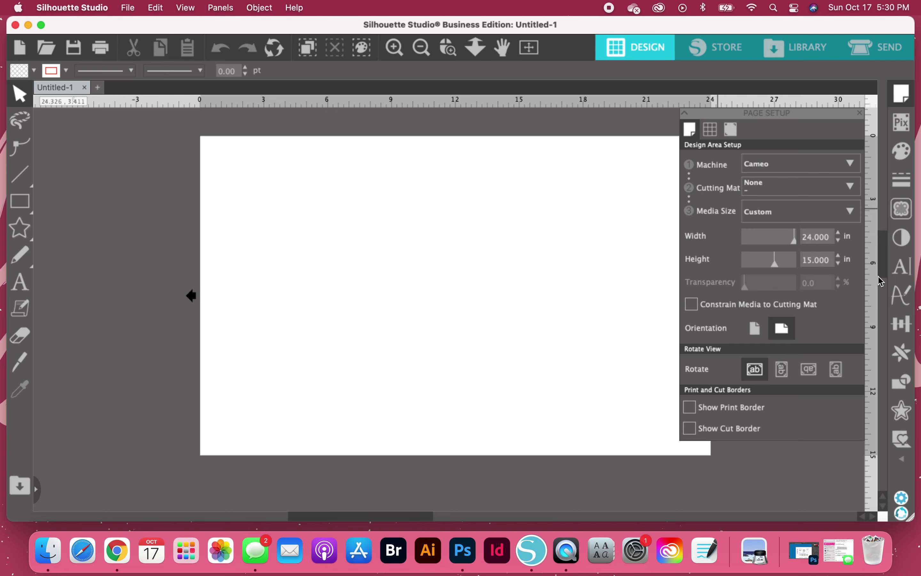
pyautogui.click(899, 270)
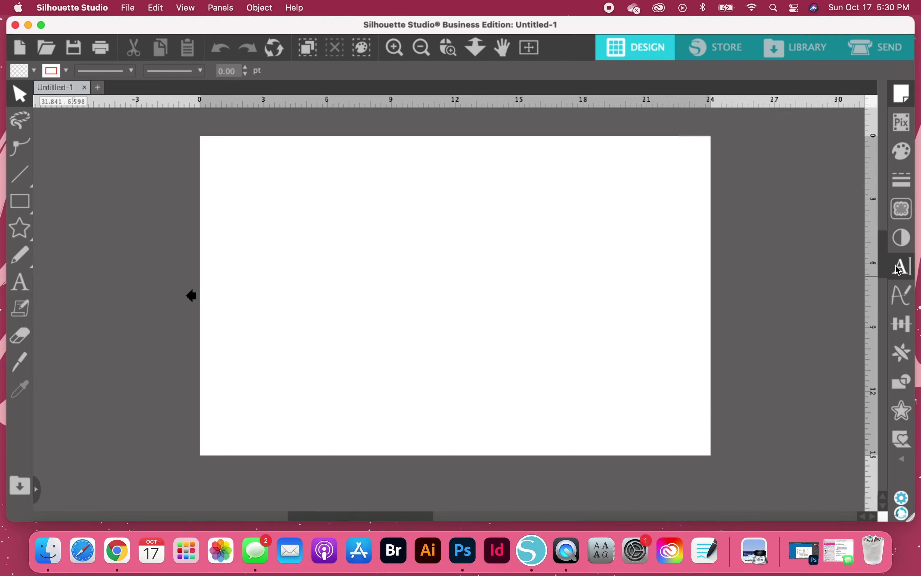
pyautogui.scroll(-1, 742, 263)
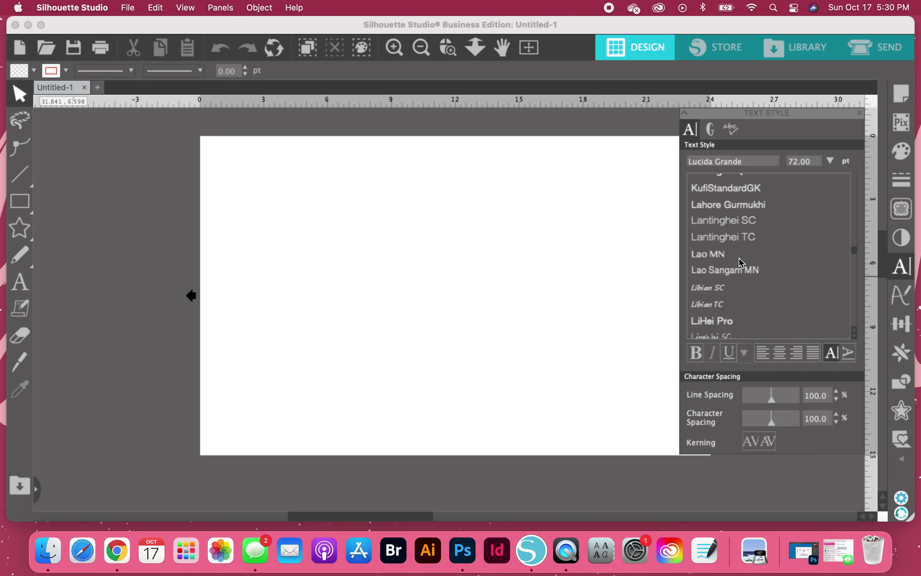
pyautogui.scroll(-5, 742, 263)
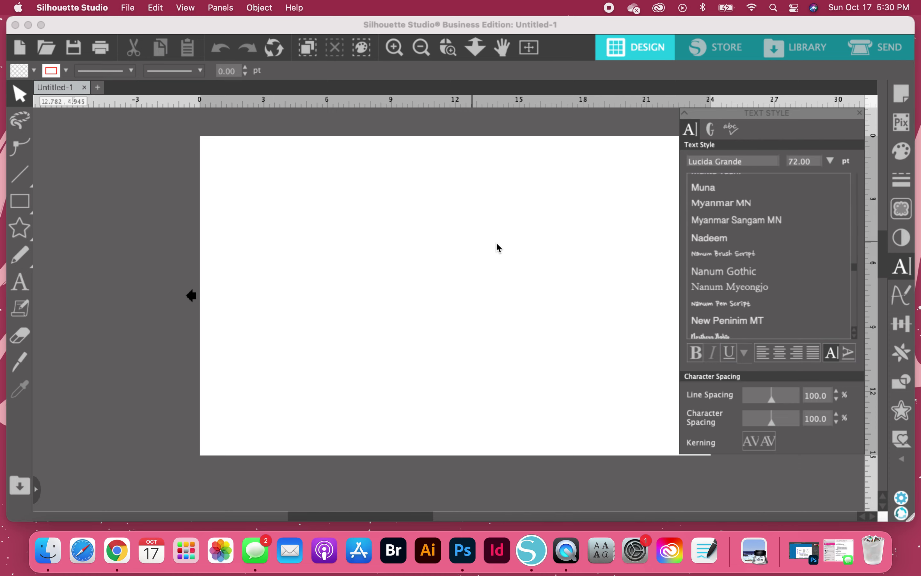
# Add the text 'welcome' to the page with the Text tool and select it.
pyautogui.click(529, 266)
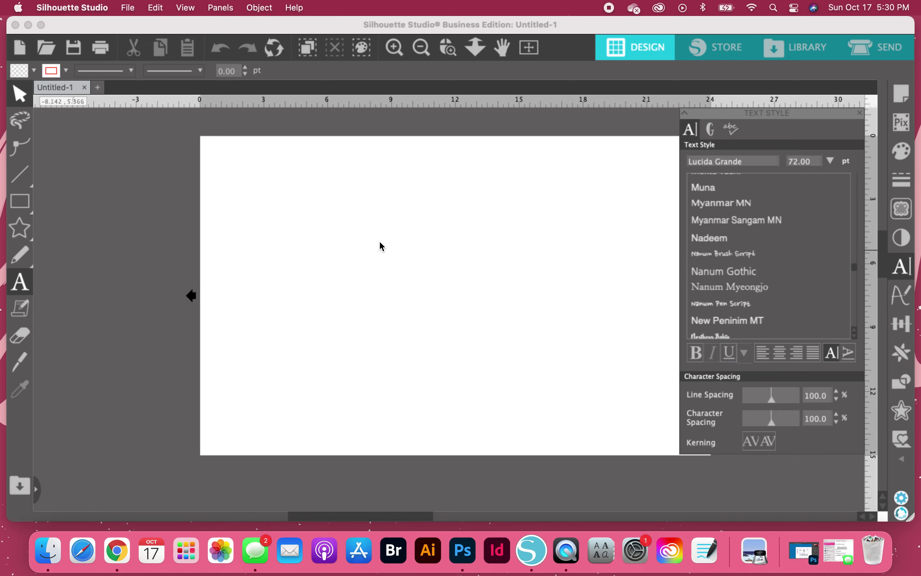
pyautogui.click(335, 258)
pyautogui.click(328, 255)
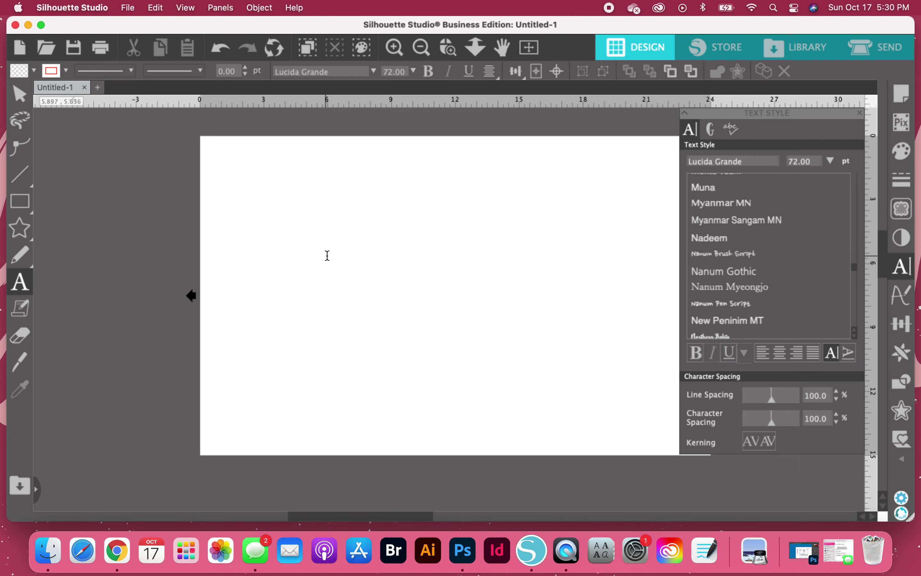
pyautogui.press('Escape')
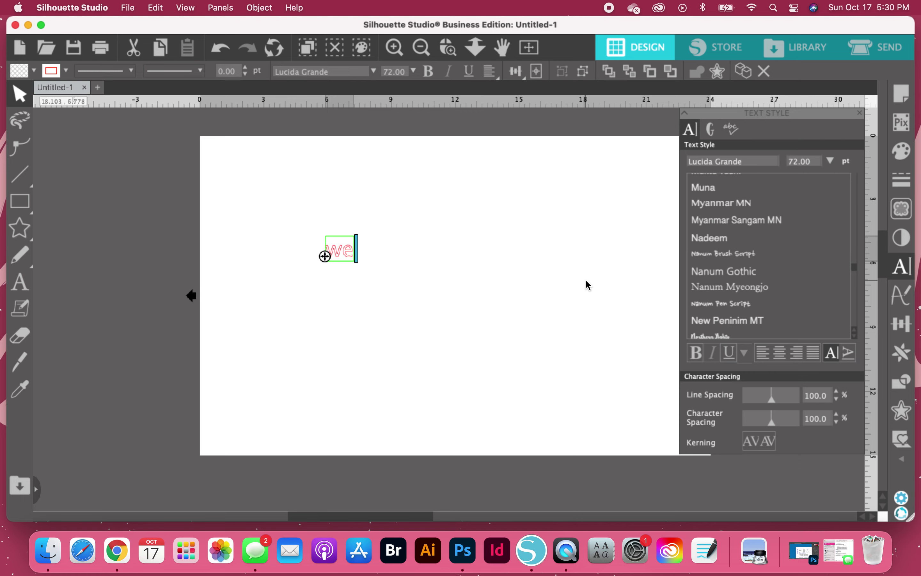
pyautogui.write('lcome')
pyautogui.click(551, 299)
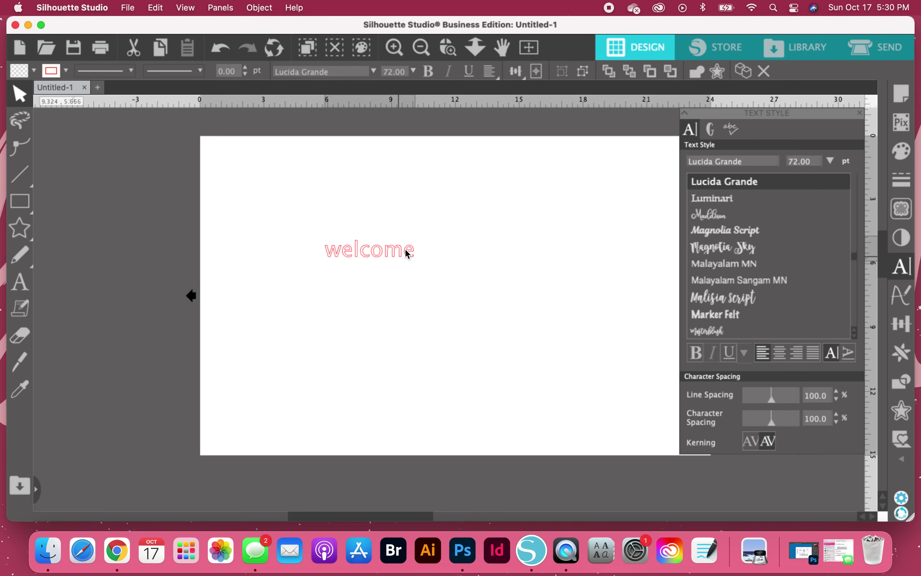
pyautogui.click(405, 248)
# Set the welcome text in the Welcome script font and scale it to about 11.4 × 7.35 in.
pyautogui.moveTo(420, 266); pyautogui.dragTo(609, 364)
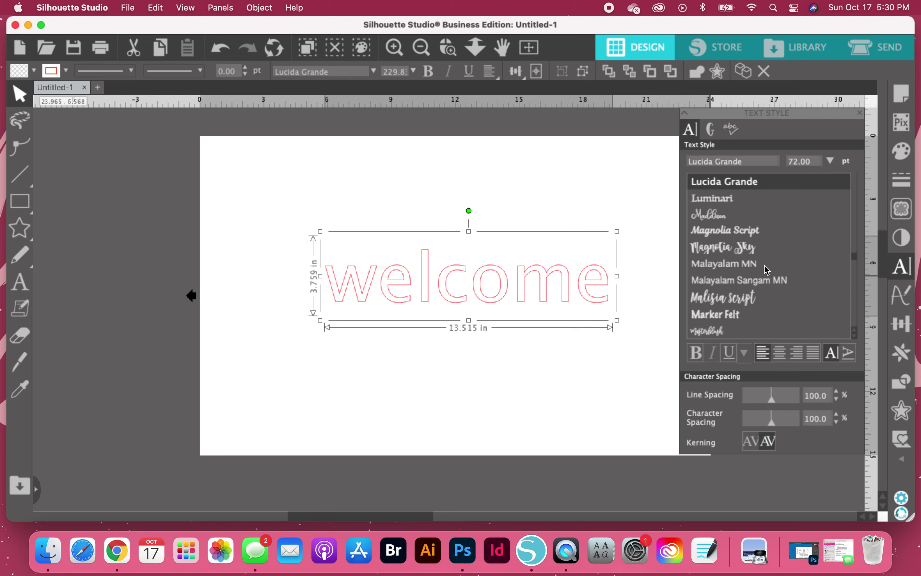
pyautogui.scroll(-5, 771, 265)
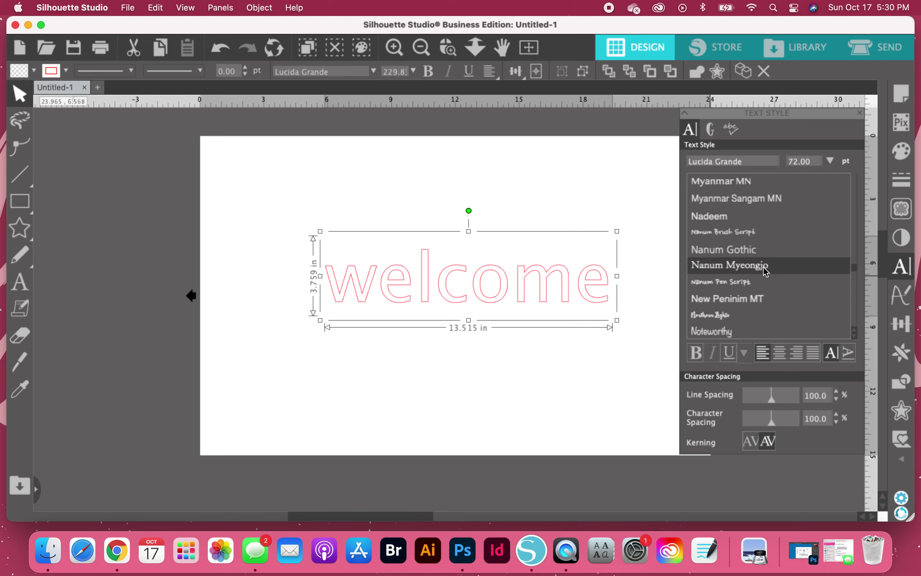
pyautogui.scroll(-5, 767, 274)
pyautogui.scroll(-15, 765, 277)
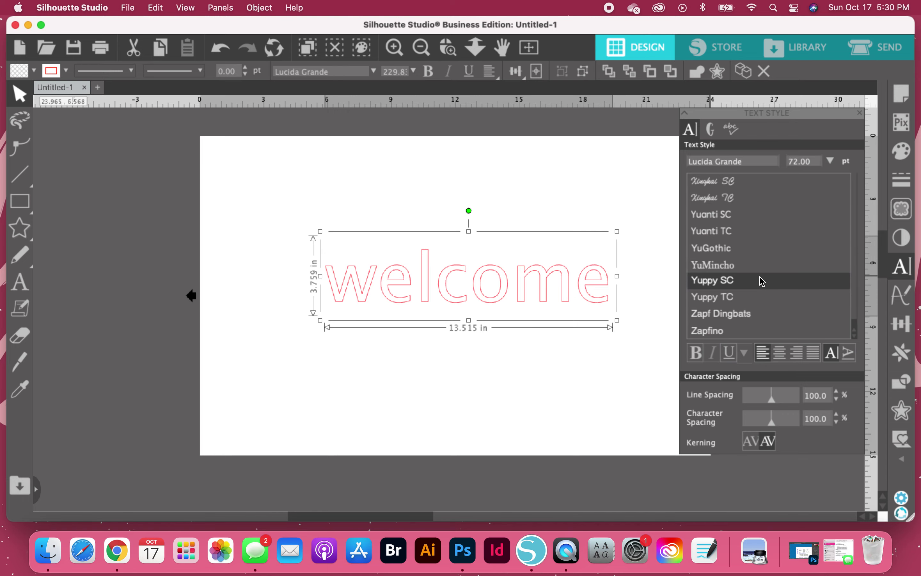
pyautogui.scroll(2, 763, 282)
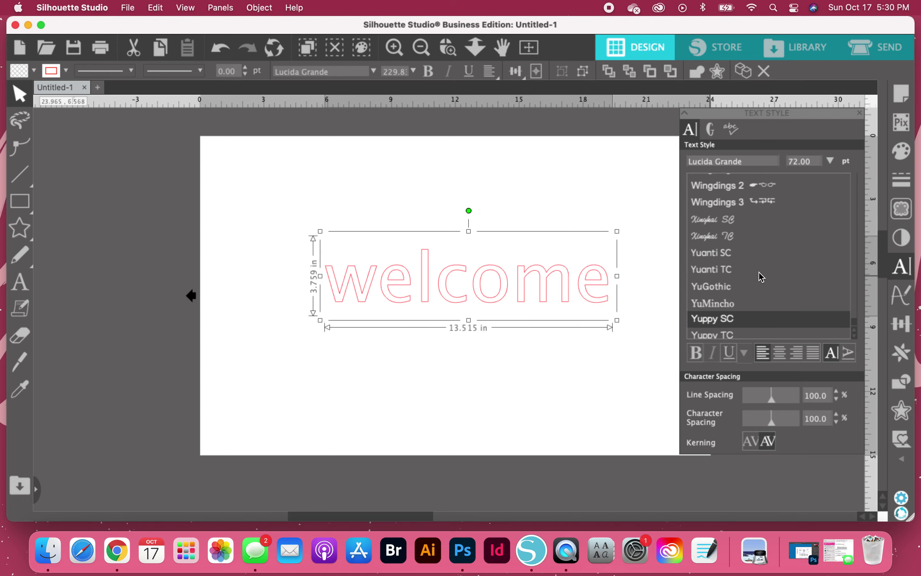
pyautogui.scroll(10, 747, 252)
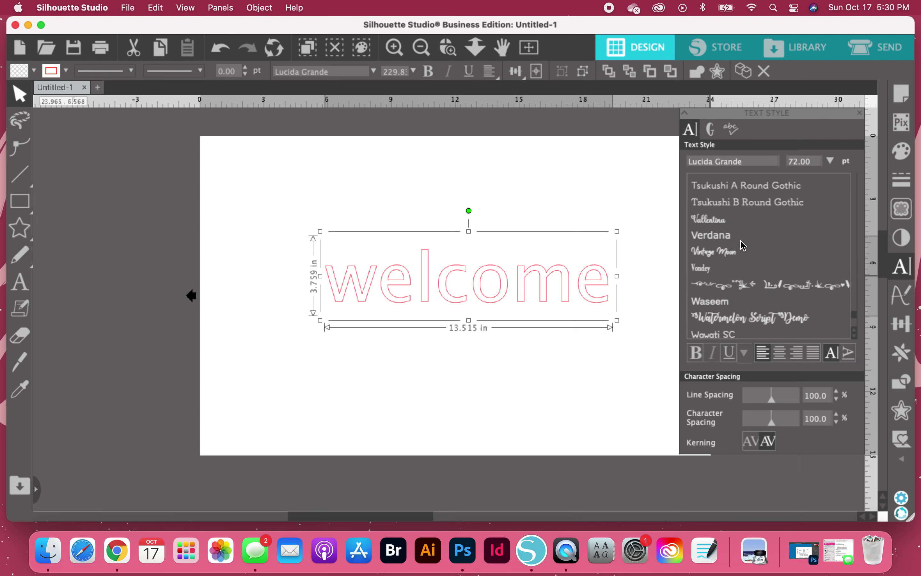
pyautogui.scroll(1, 727, 248)
pyautogui.scroll(-2, 730, 255)
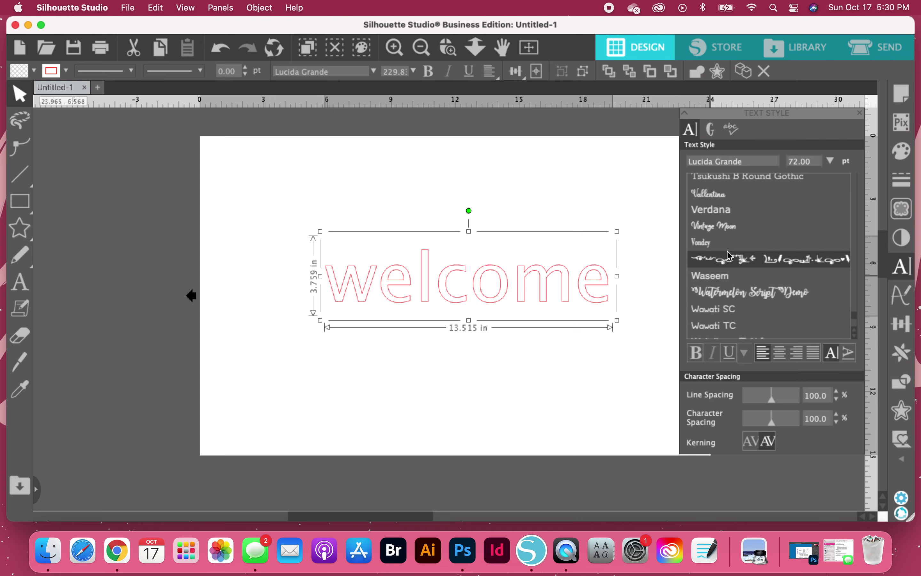
pyautogui.scroll(-7, 729, 256)
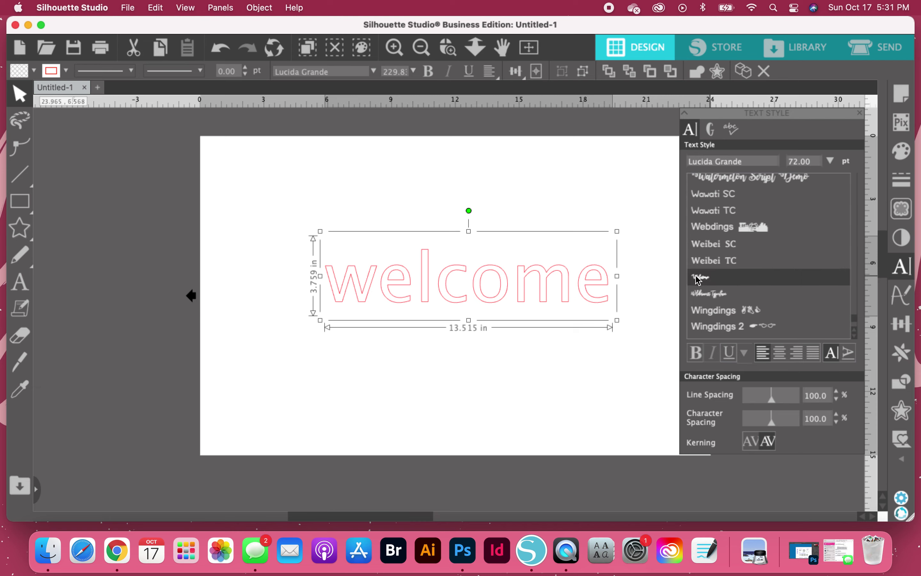
pyautogui.click(743, 279)
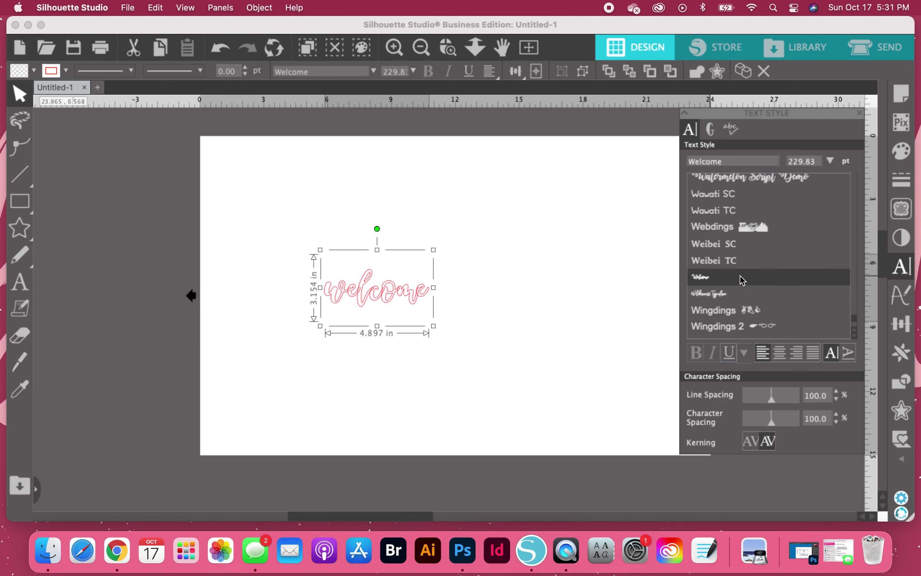
pyautogui.click(399, 268)
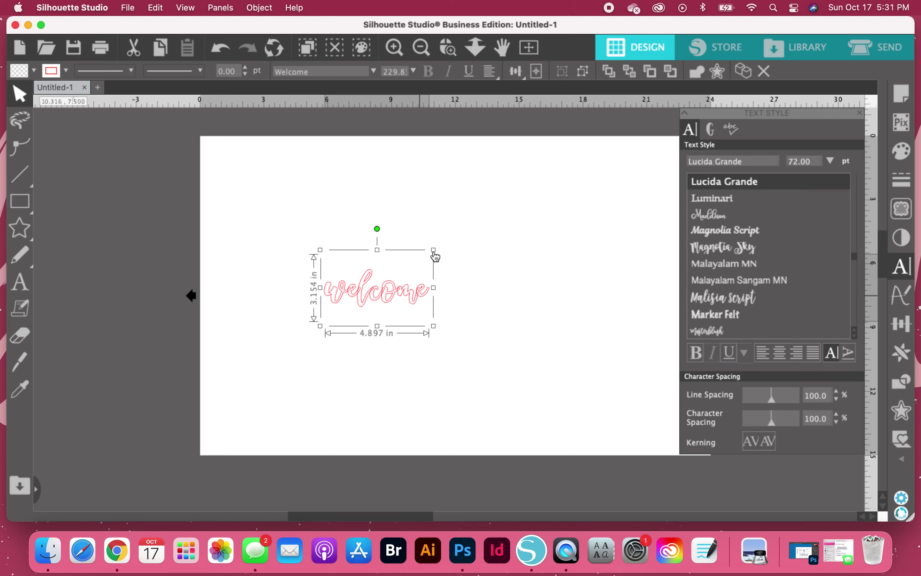
pyautogui.moveTo(434, 251); pyautogui.dragTo(597, 198)
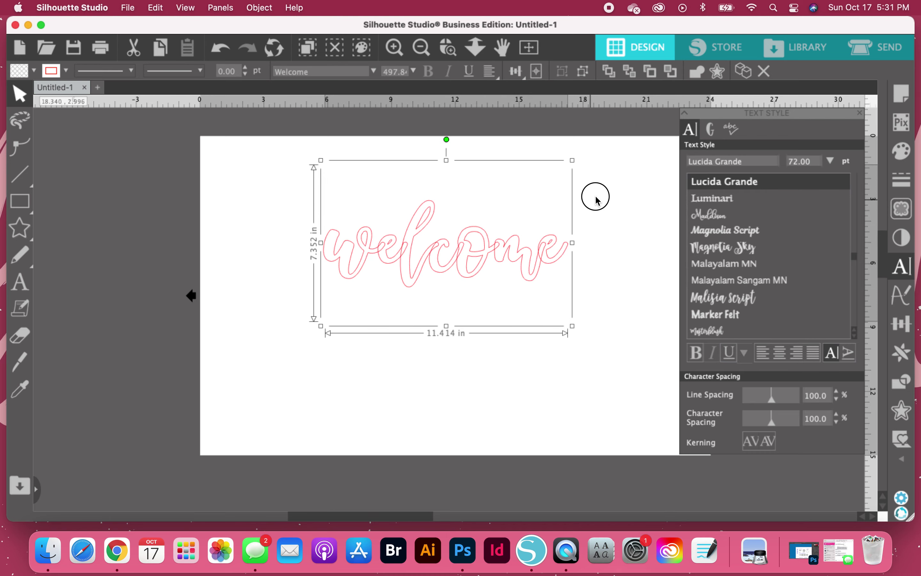
pyautogui.click(616, 199)
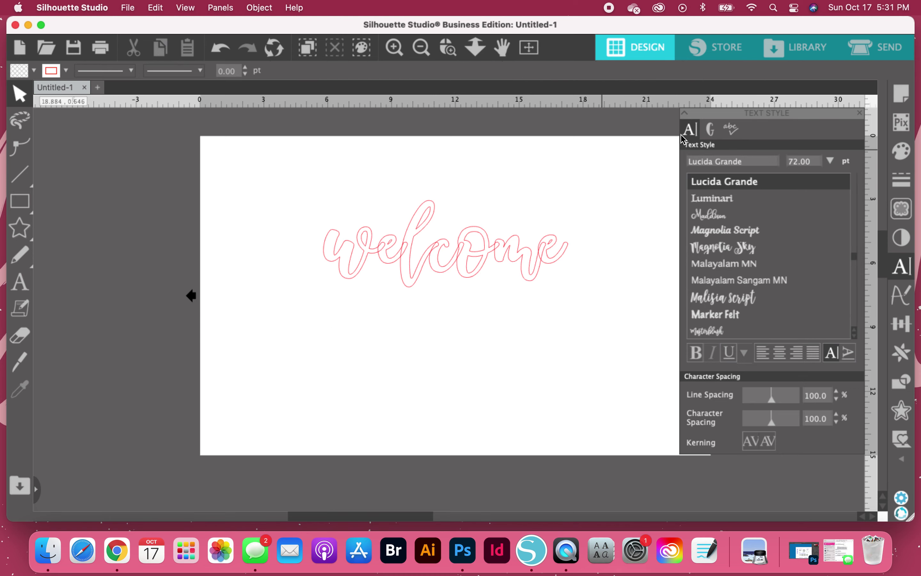
# Switch the Text Style panel to Glyphs and choose the Welcome font's glyph set.
pyautogui.click(714, 130)
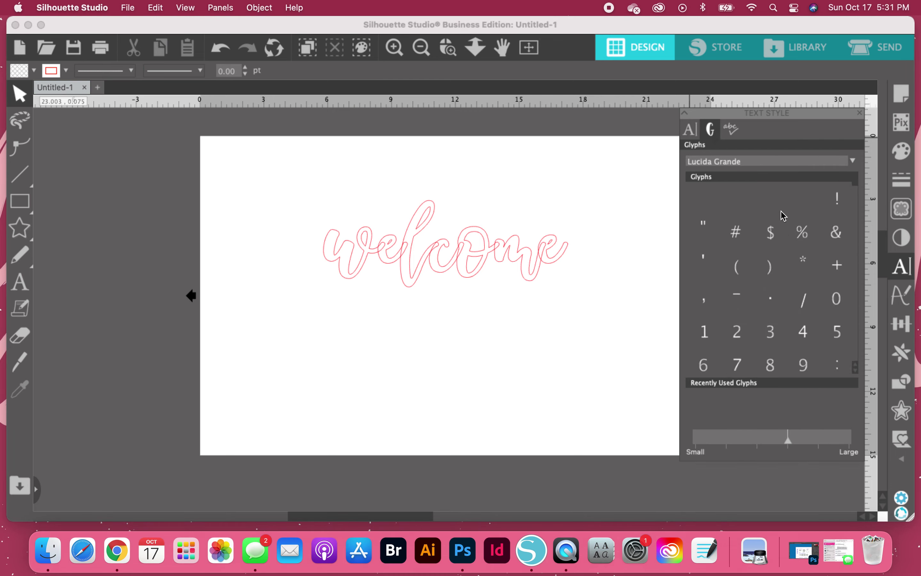
pyautogui.scroll(-1, 791, 296)
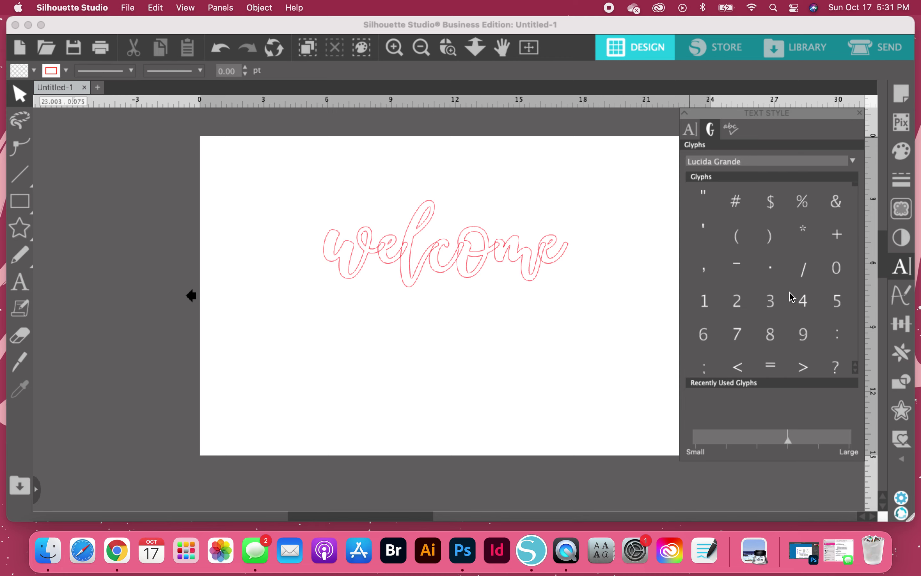
pyautogui.scroll(-5, 793, 297)
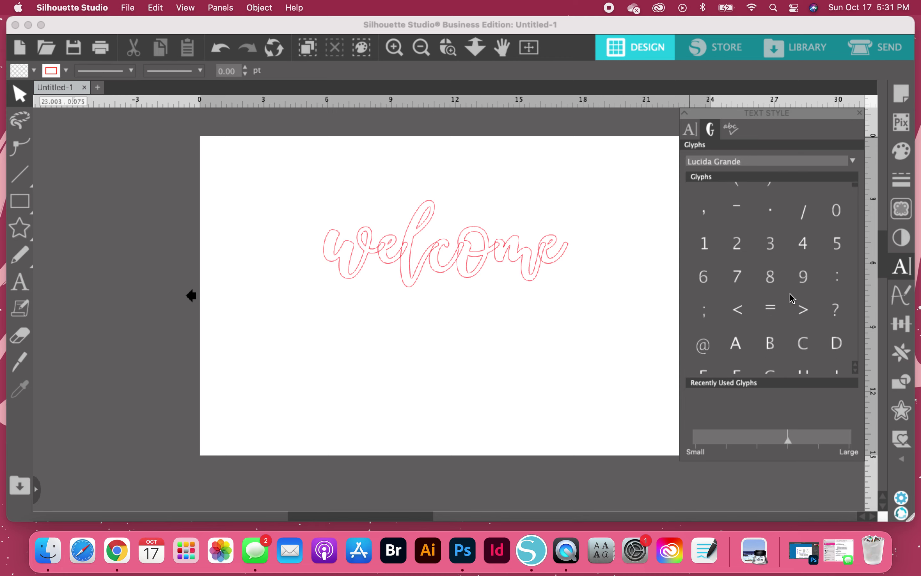
pyautogui.click(855, 161)
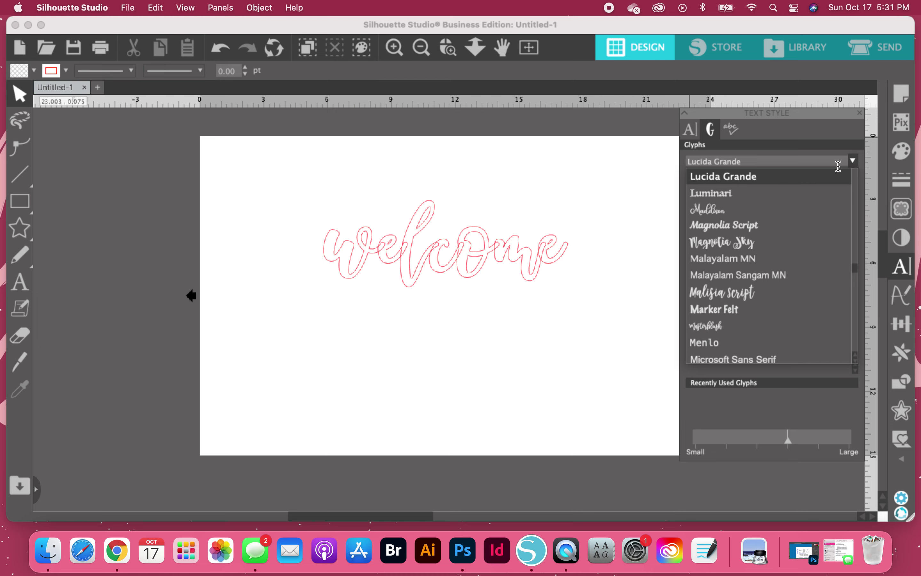
pyautogui.scroll(-10, 763, 257)
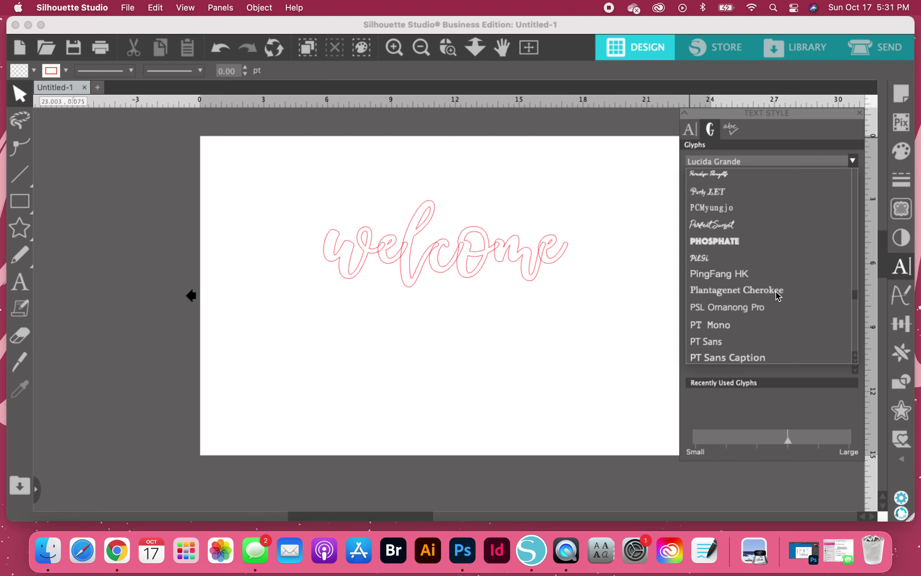
pyautogui.scroll(-15, 778, 296)
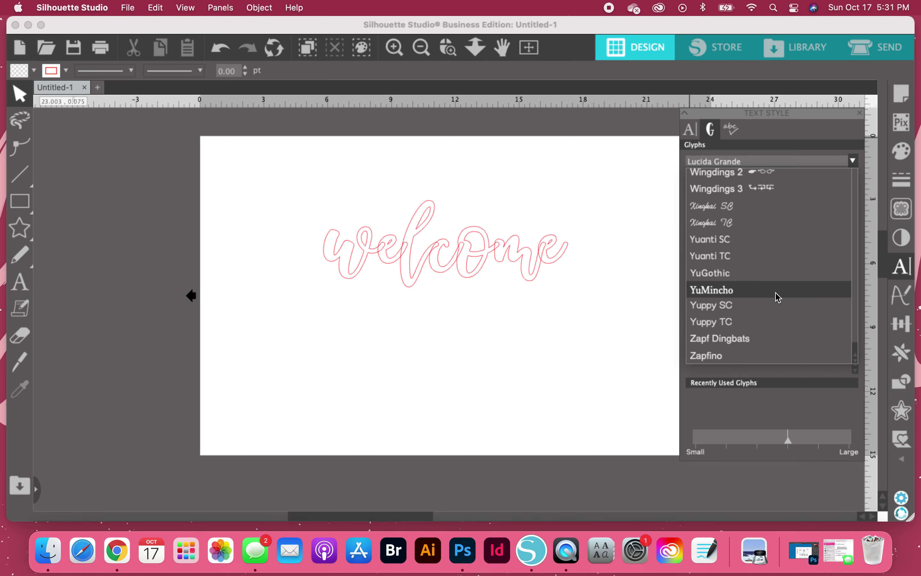
pyautogui.scroll(4, 778, 296)
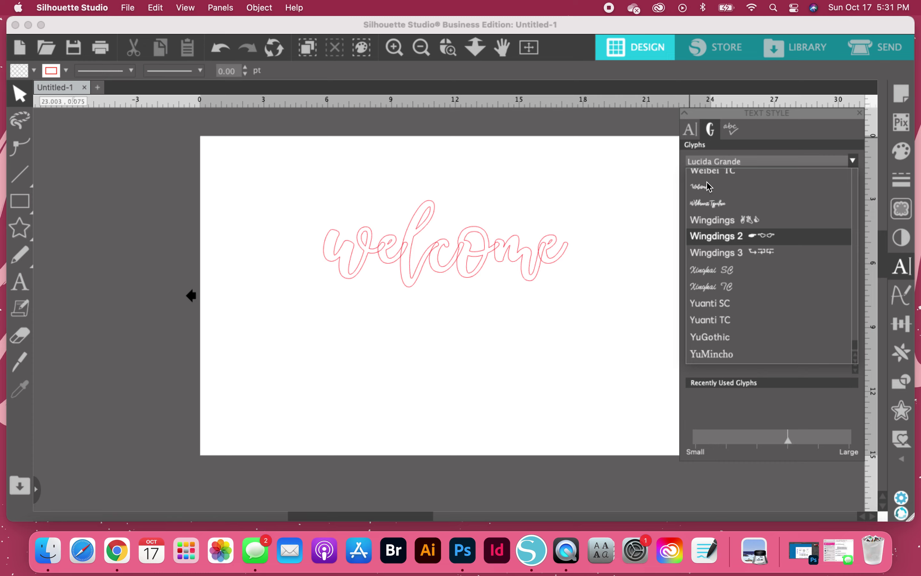
pyautogui.scroll(1, 717, 203)
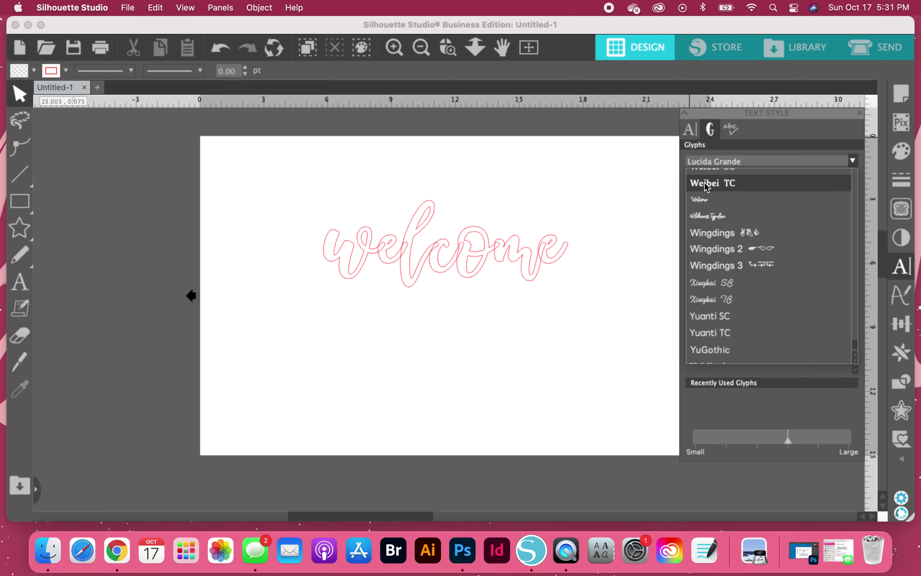
pyautogui.click(705, 205)
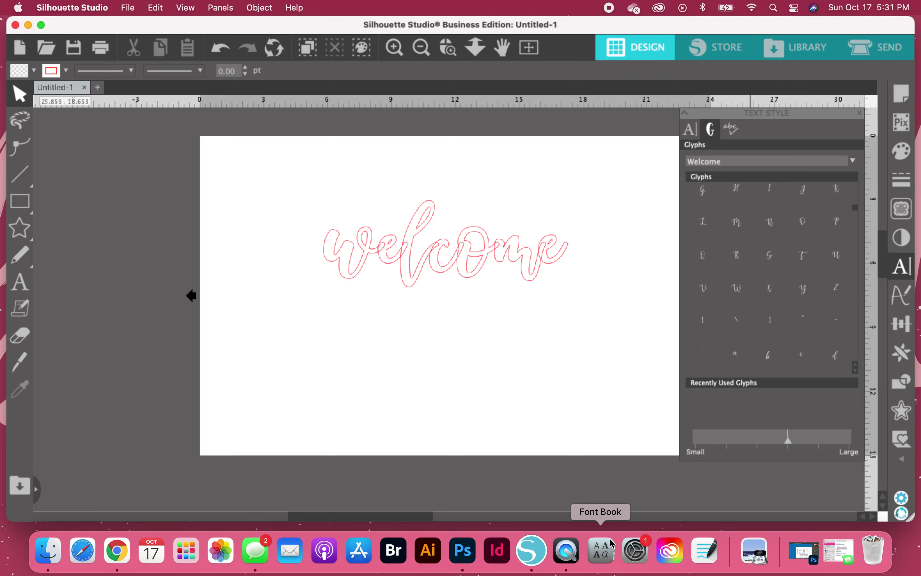
# Open Font Book and select the Welcome family's Regular style.
pyautogui.click(608, 557)
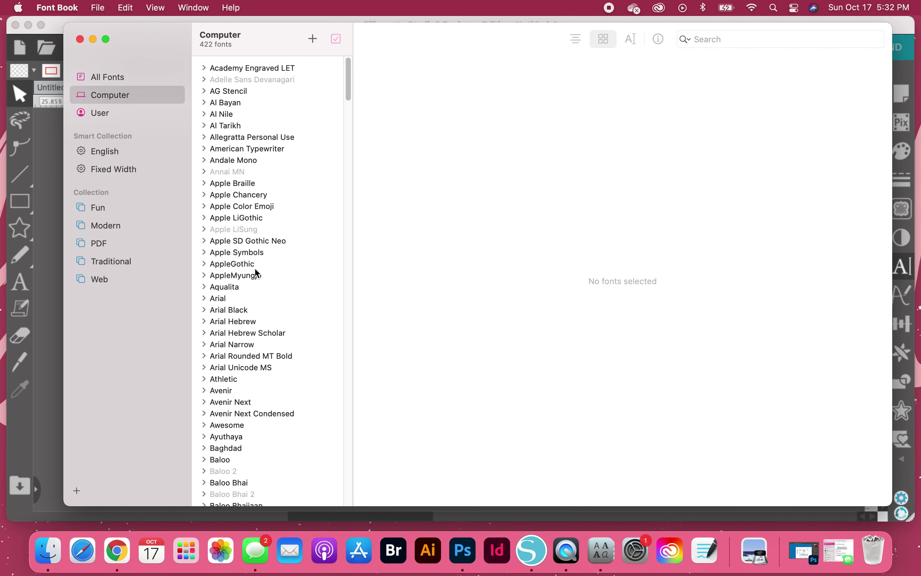
pyautogui.scroll(-5, 325, 102)
pyautogui.click(344, 225)
pyautogui.scroll(-15, 346, 225)
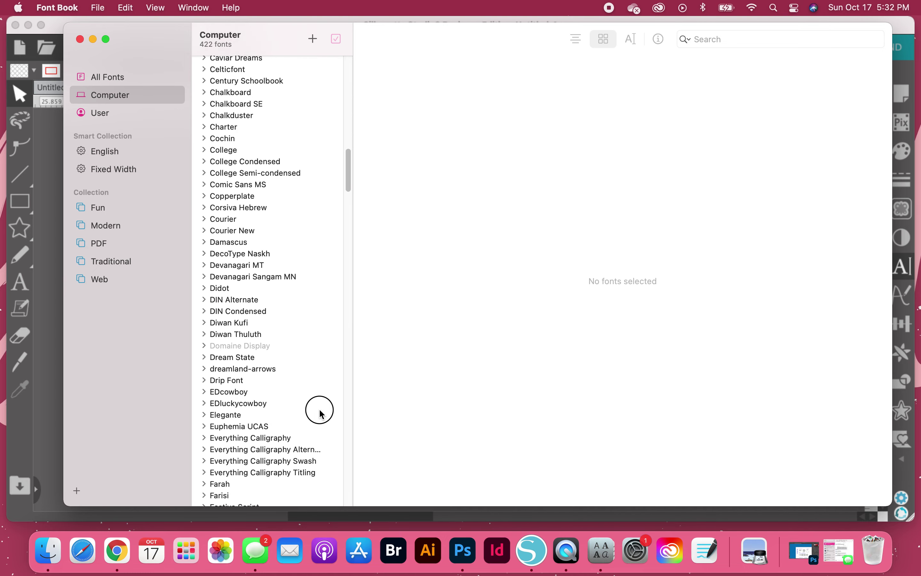
pyautogui.scroll(8, 333, 451)
pyautogui.scroll(-20, 351, 499)
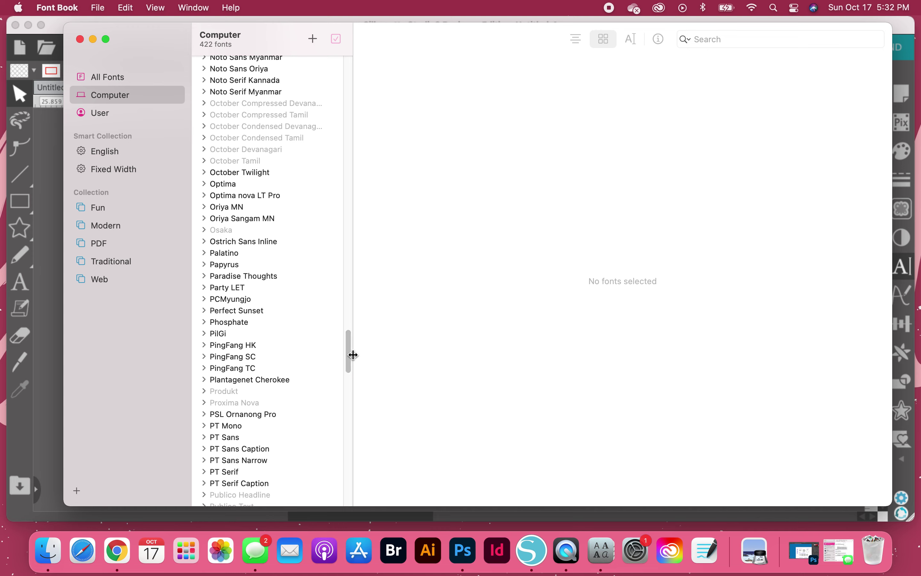
pyautogui.moveTo(350, 351); pyautogui.dragTo(349, 489)
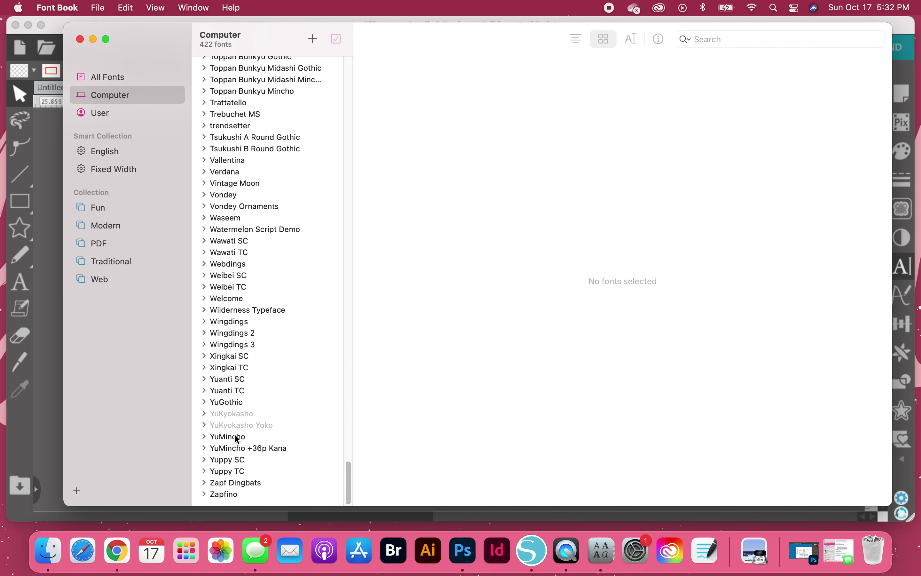
pyautogui.click(205, 300)
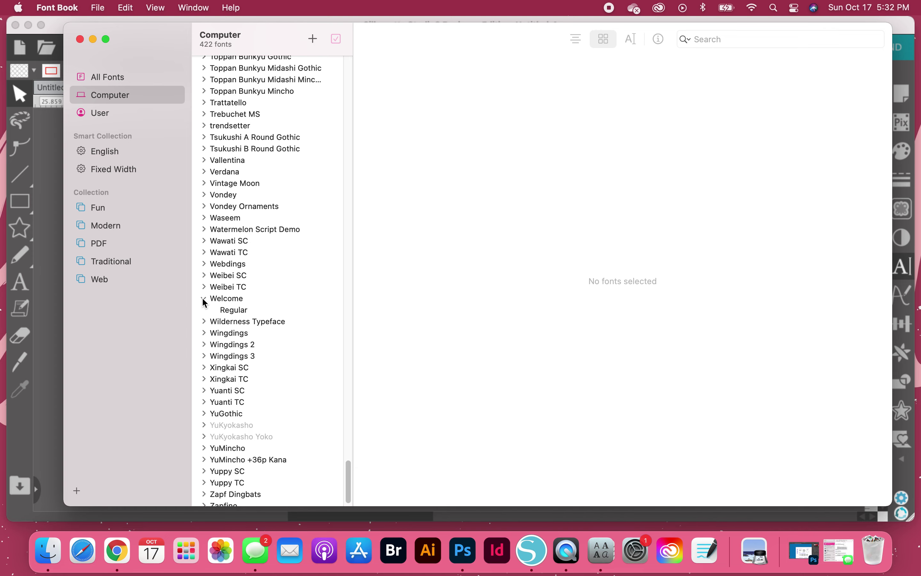
pyautogui.click(231, 313)
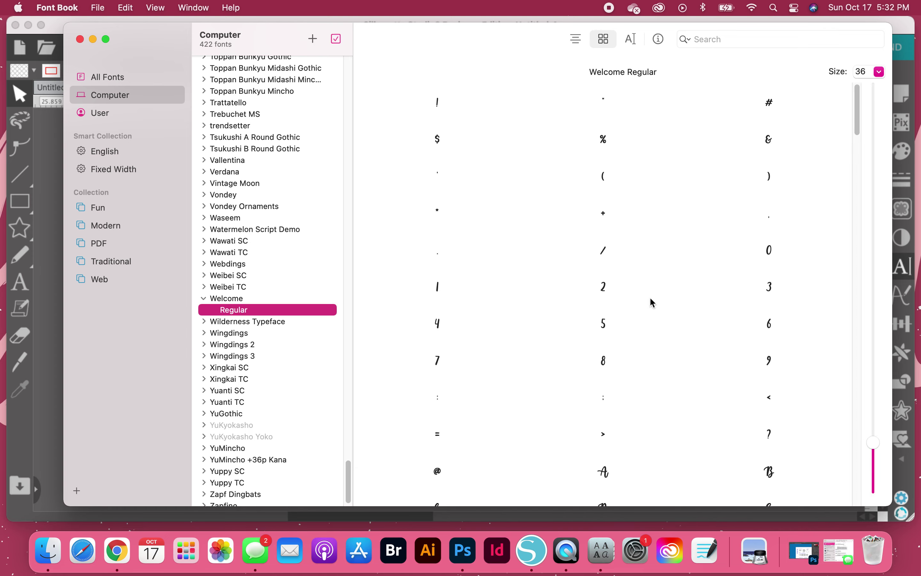
# Browse the Welcome Regular glyphs, pick the swash-tailed w, and close Font Book.
pyautogui.scroll(-15, 675, 228)
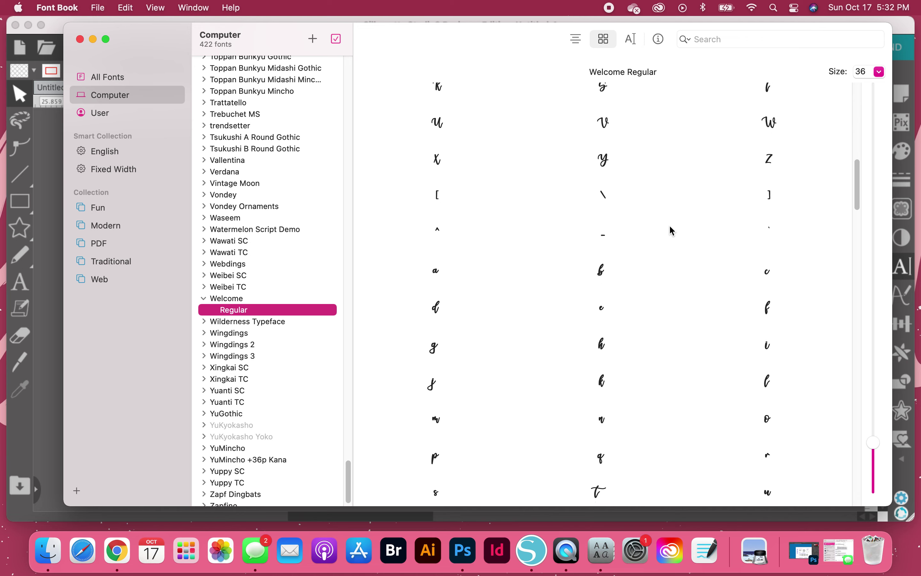
pyautogui.scroll(-10, 673, 232)
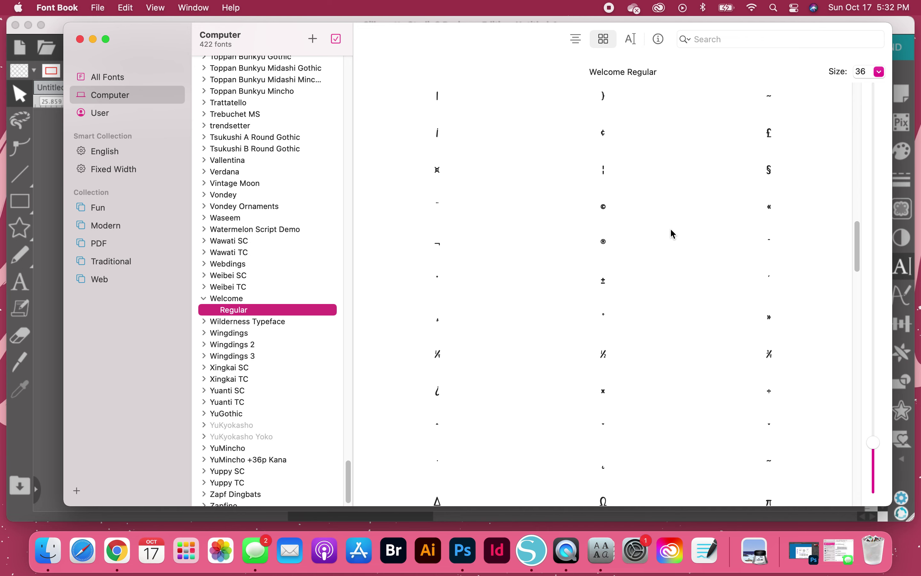
pyautogui.scroll(-10, 674, 234)
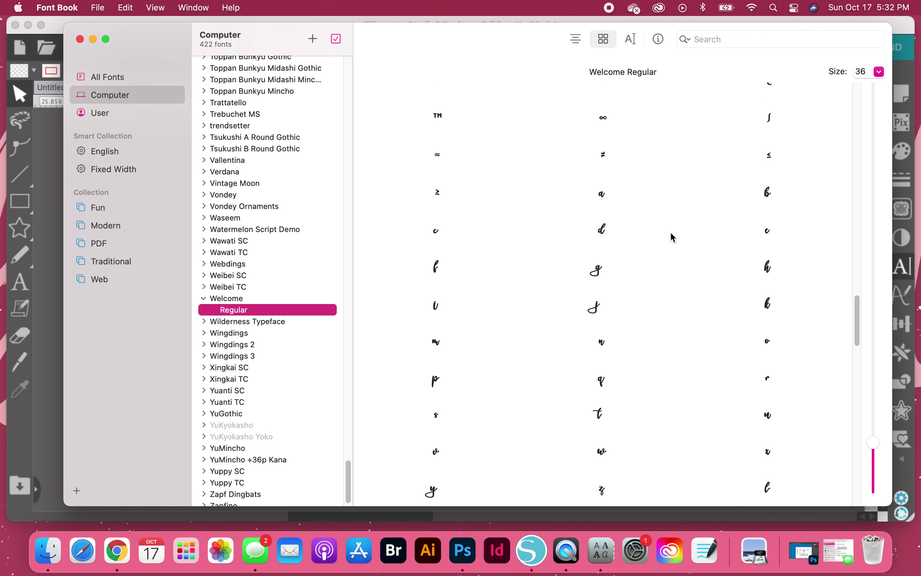
pyautogui.scroll(-5, 674, 238)
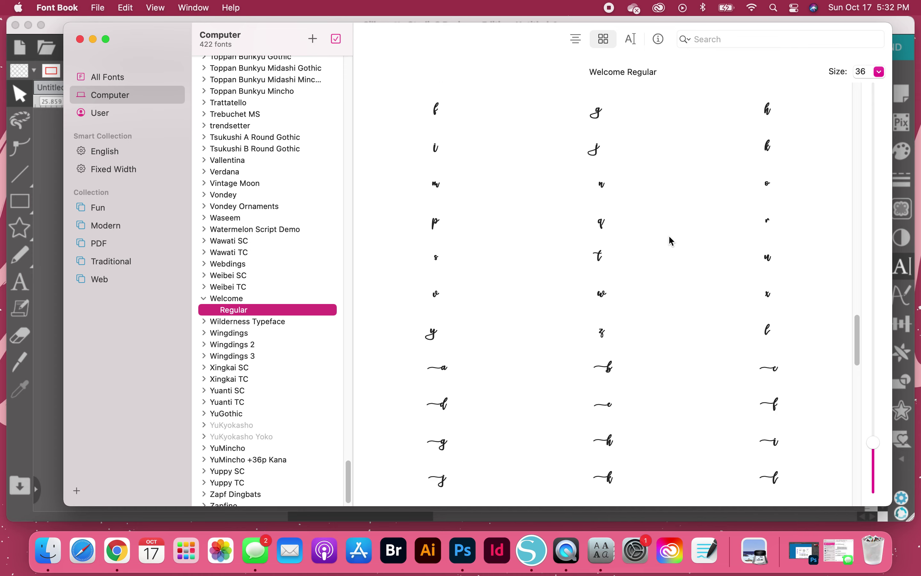
pyautogui.scroll(-8, 673, 240)
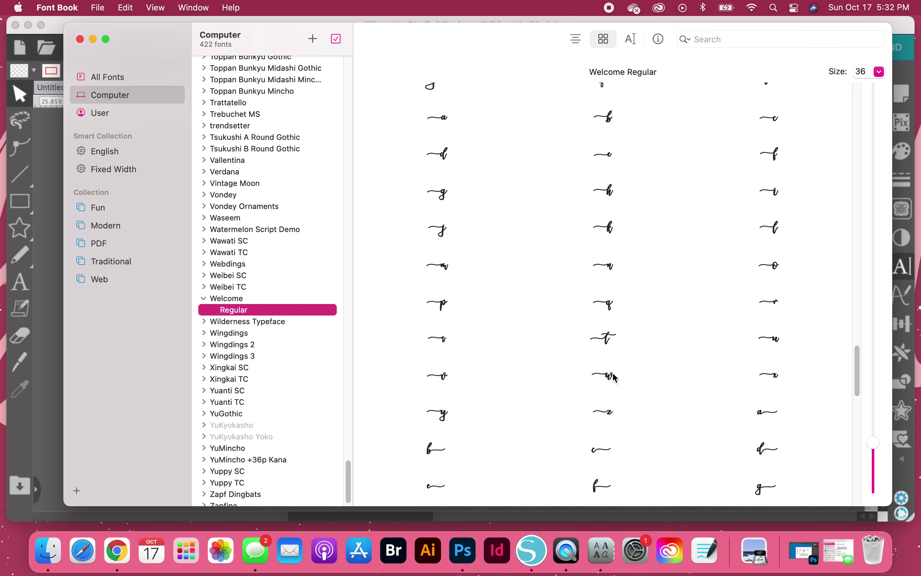
pyautogui.click(608, 379)
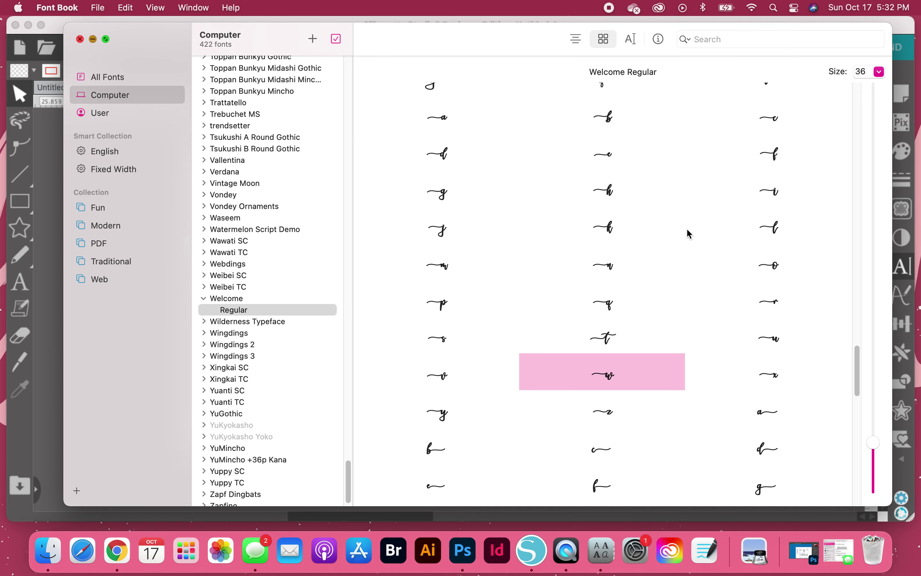
pyautogui.press('super+w')
# Replace the leading w of 'welcome' with the swash-tailed w glyph and shift the text.
pyautogui.click(348, 252)
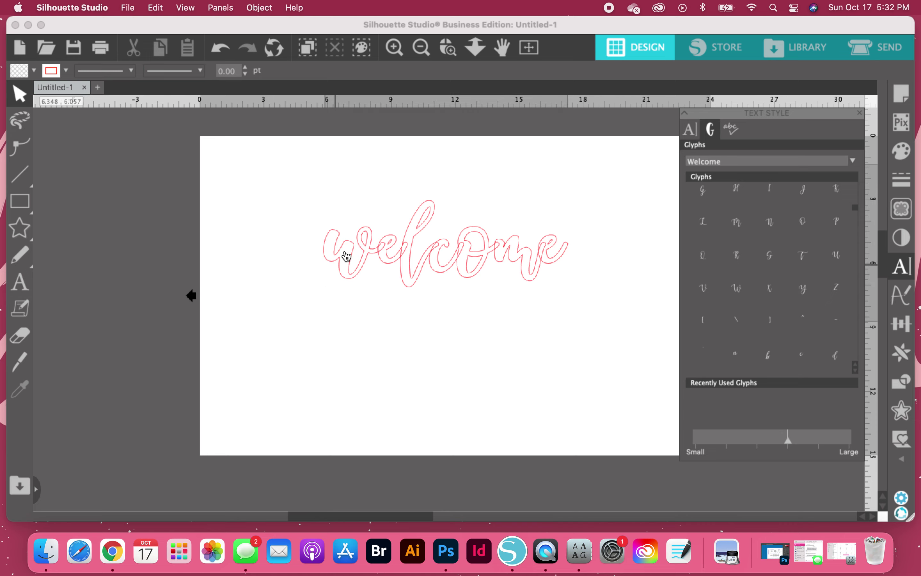
pyautogui.click(347, 256)
pyautogui.doubleClick(347, 256)
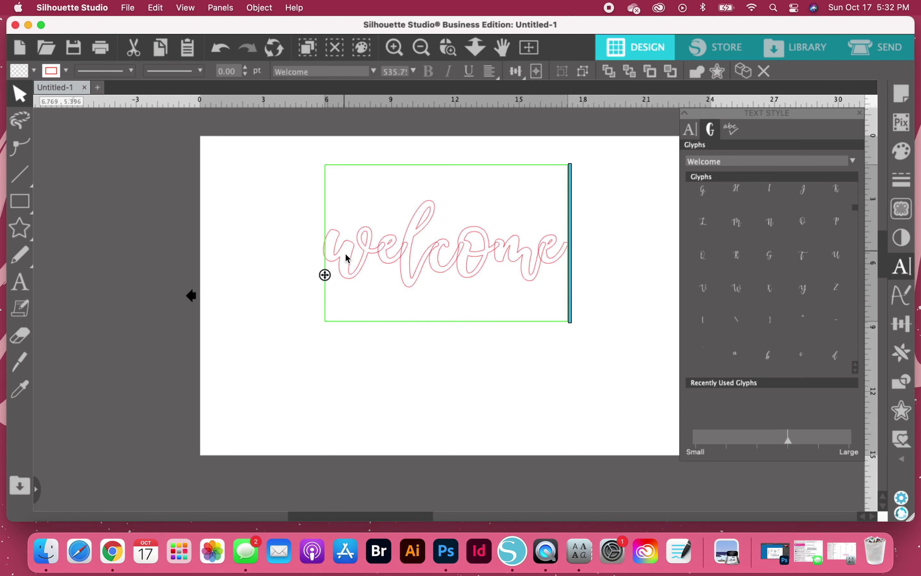
pyautogui.press('Delete')
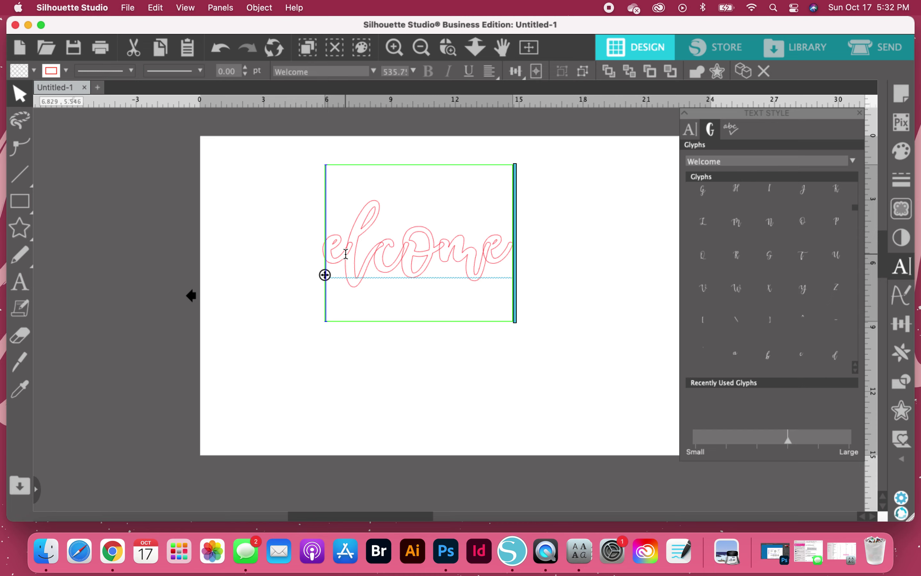
pyautogui.write('w')
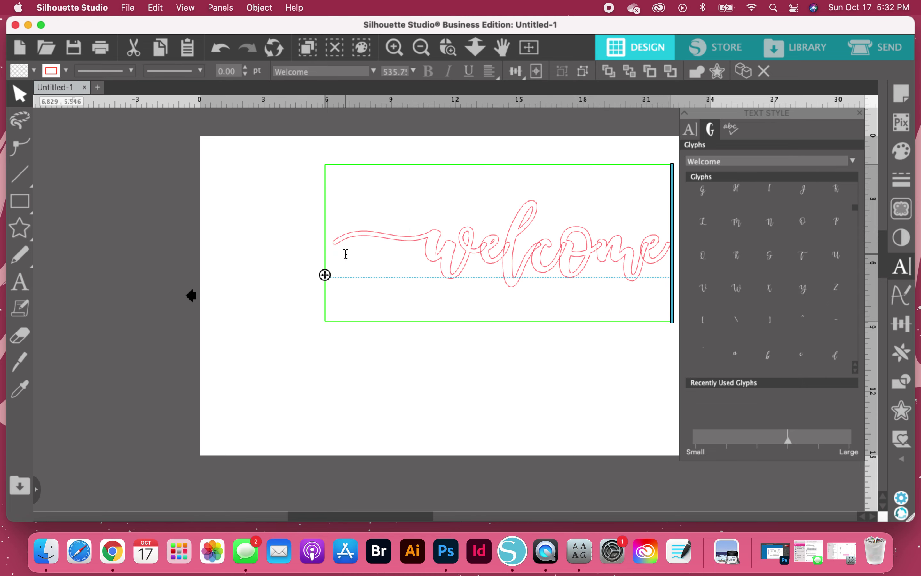
pyautogui.click(523, 282)
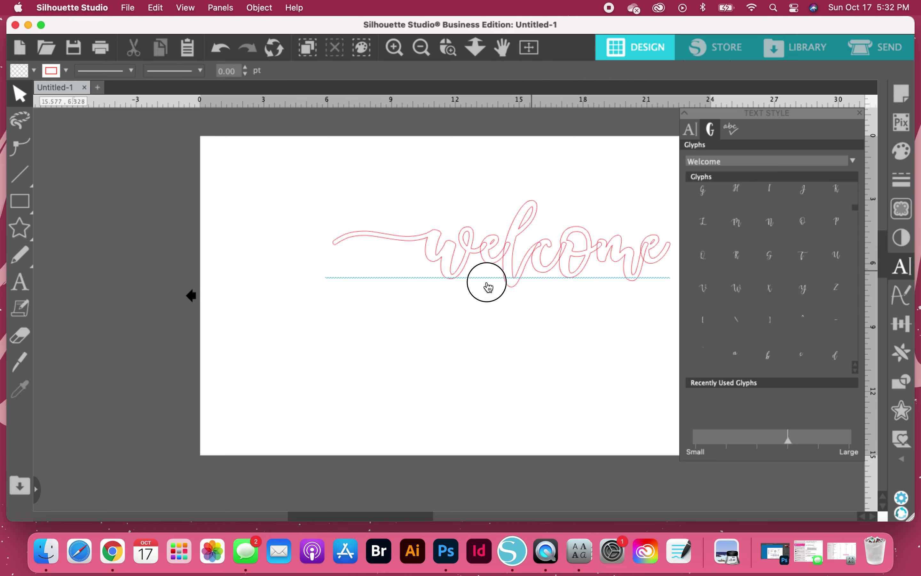
pyautogui.moveTo(449, 301); pyautogui.dragTo(444, 301)
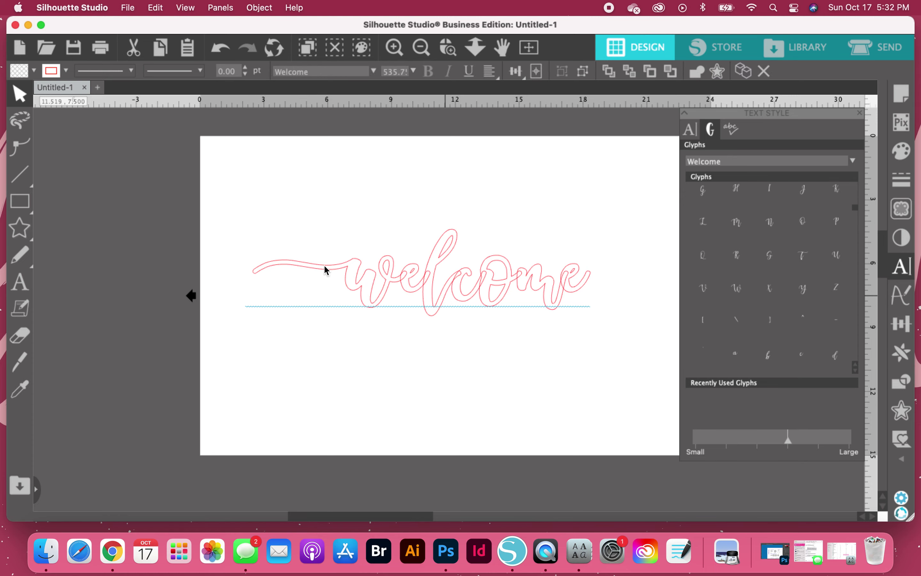
# Pick a swash-tailed e alternate from Welcome Regular in Font Book, then minimize it.
pyautogui.click(579, 551)
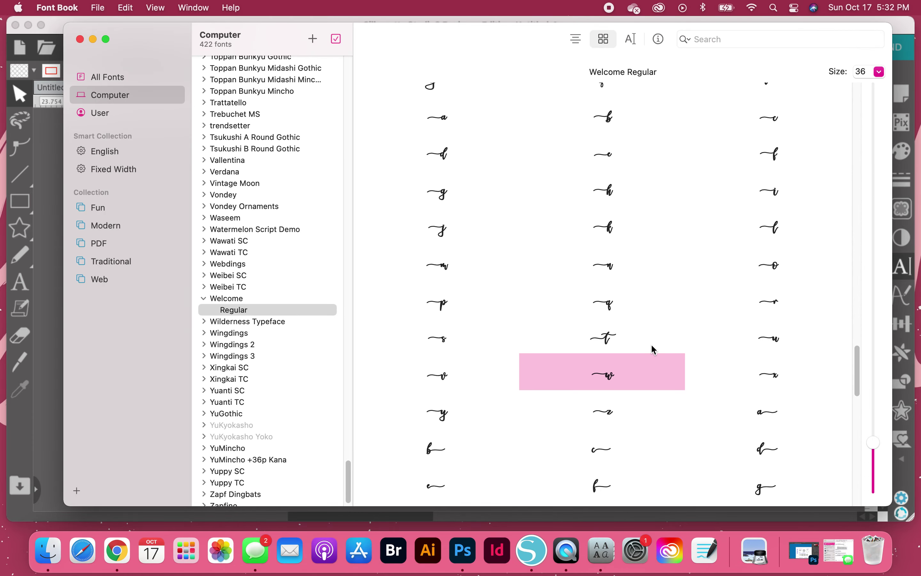
pyautogui.scroll(-10, 652, 344)
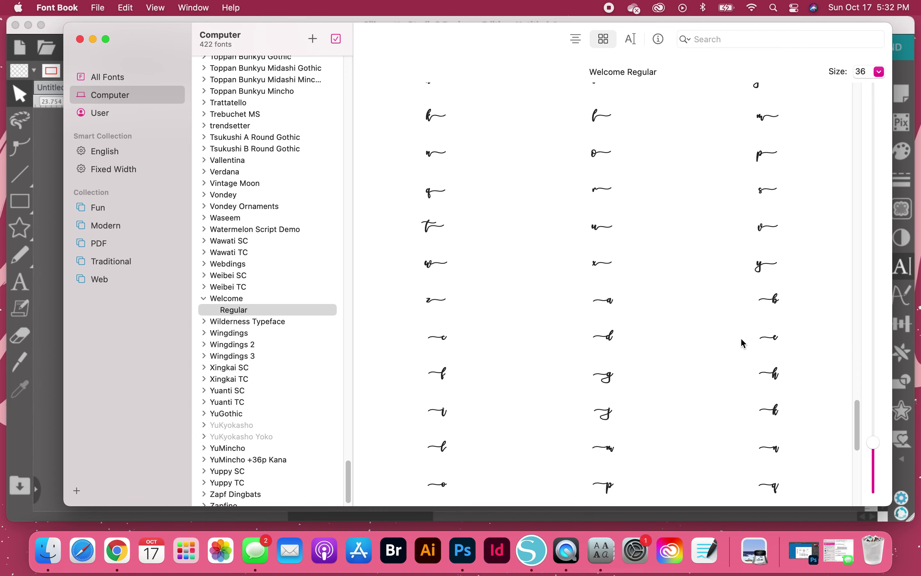
pyautogui.click(759, 347)
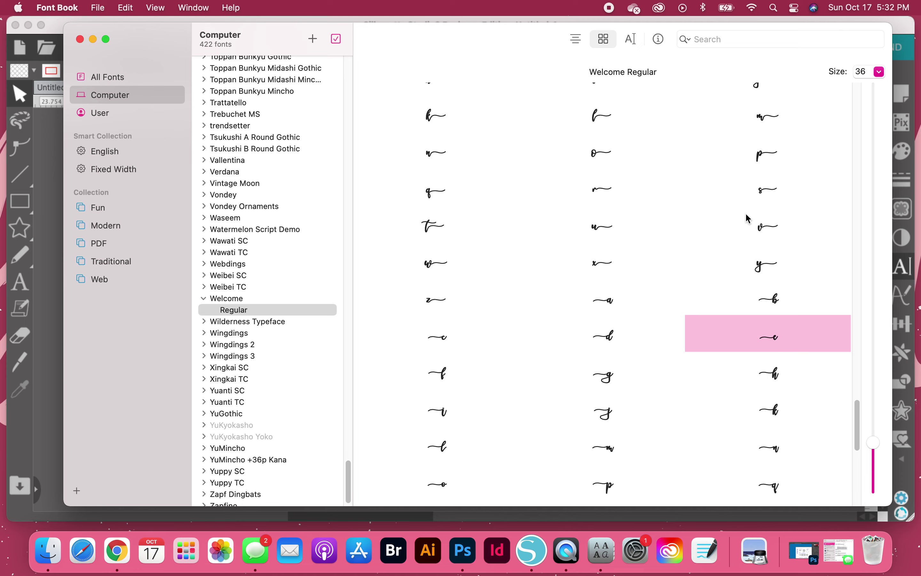
pyautogui.scroll(4, 733, 294)
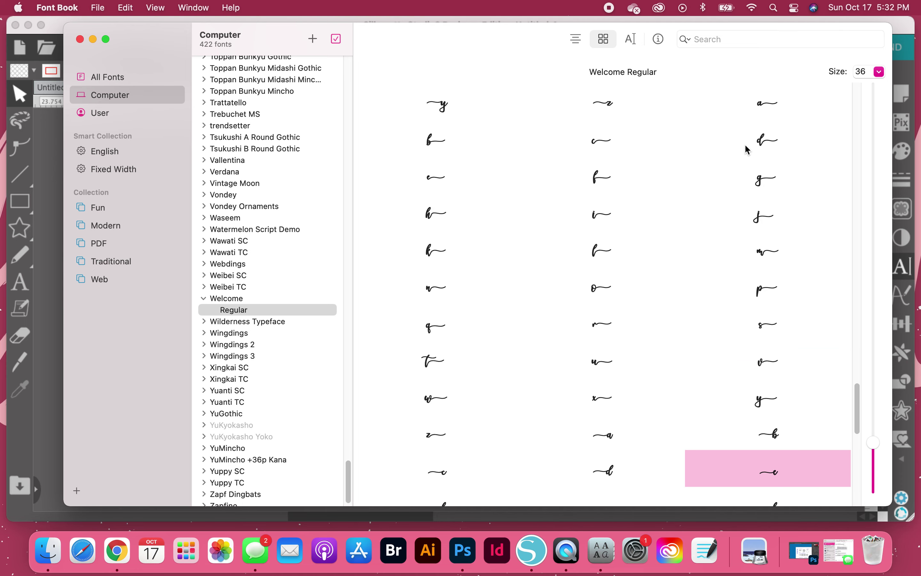
pyautogui.click(490, 190)
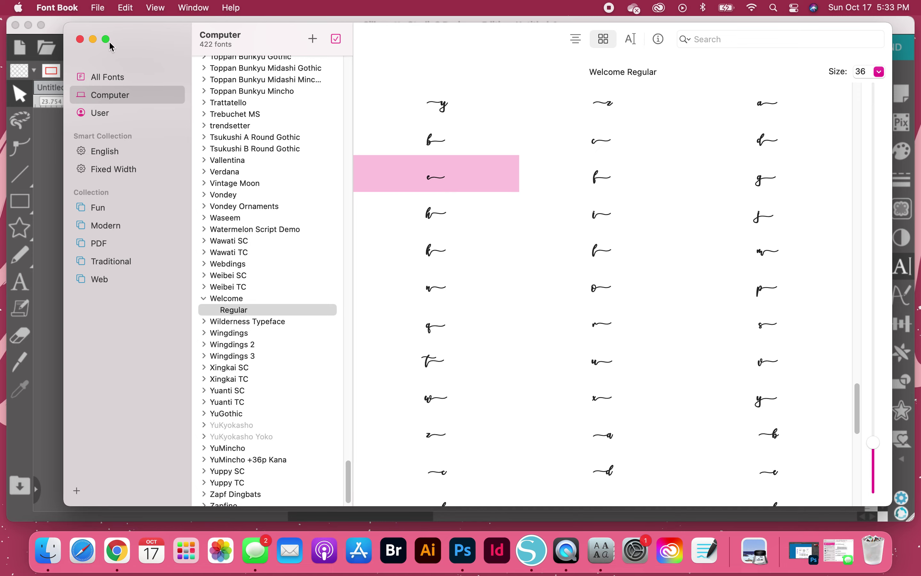
pyautogui.press('super+m')
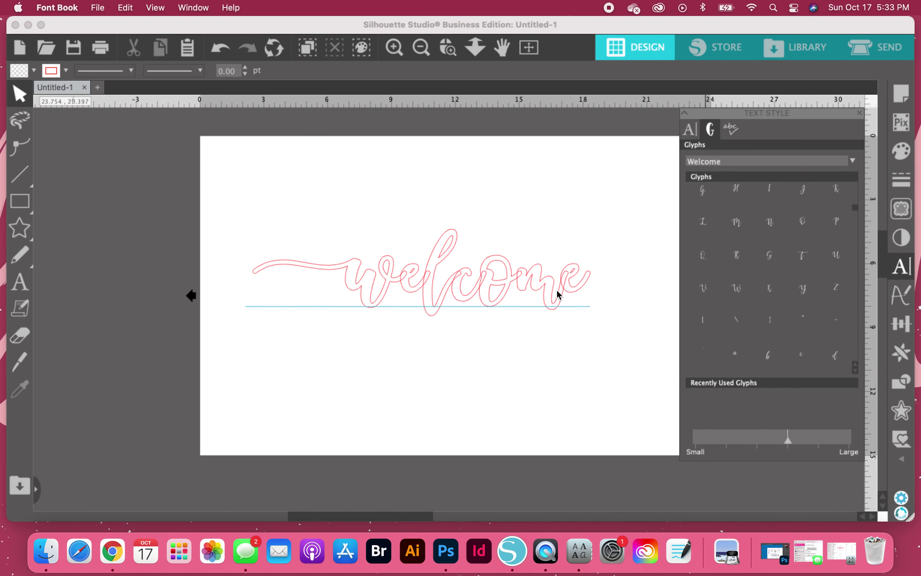
# Swap the final e for the swash e, widening the text to about 20.94 × 7.35 in.
pyautogui.click(577, 286)
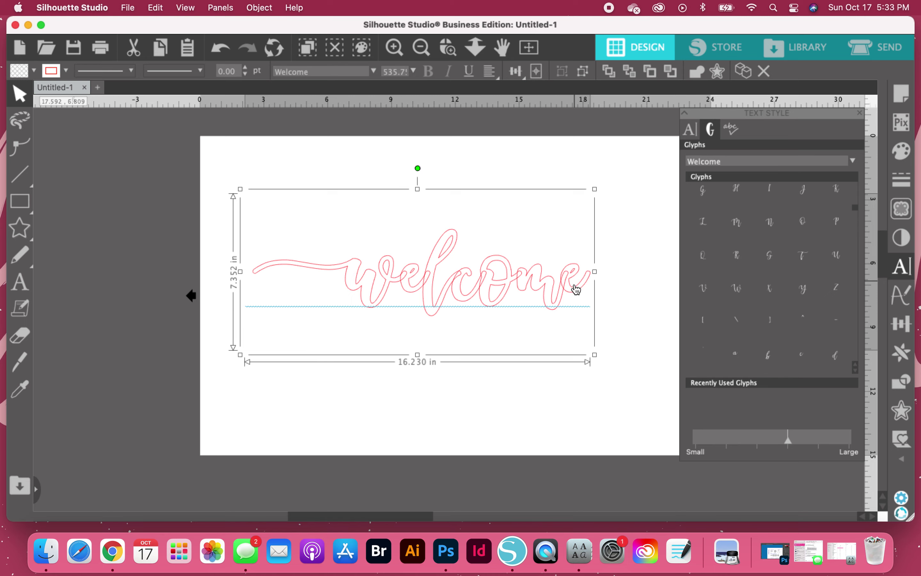
pyautogui.doubleClick(577, 290)
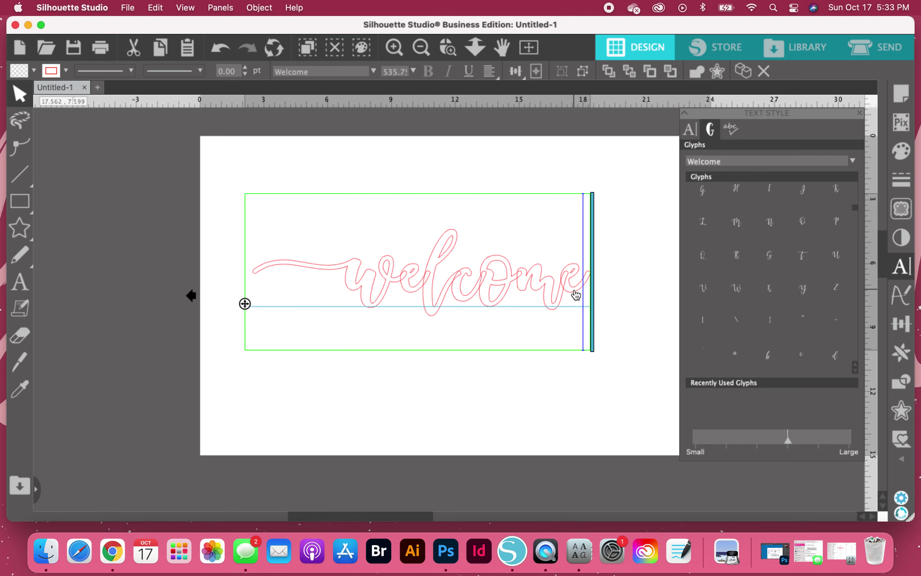
pyautogui.press('BackSpace')
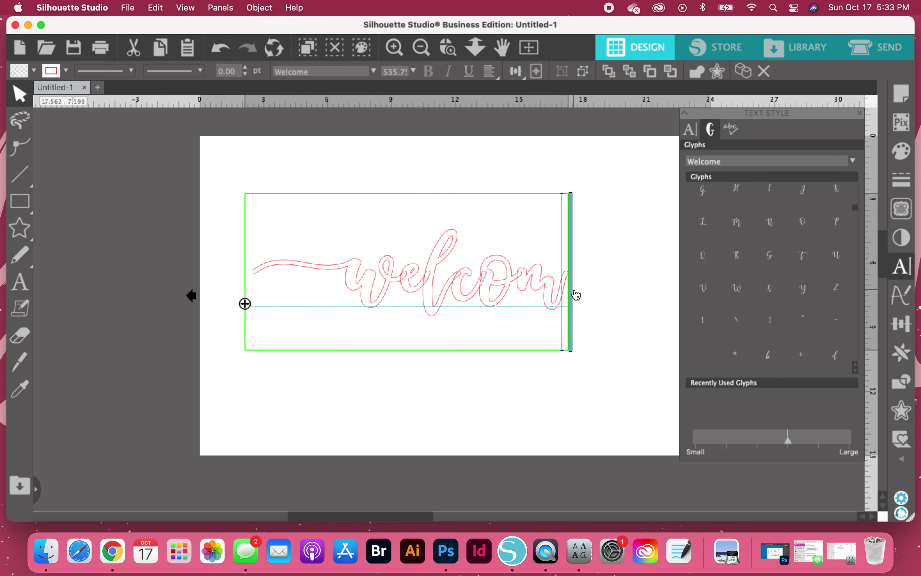
pyautogui.write('e')
pyautogui.click(602, 155)
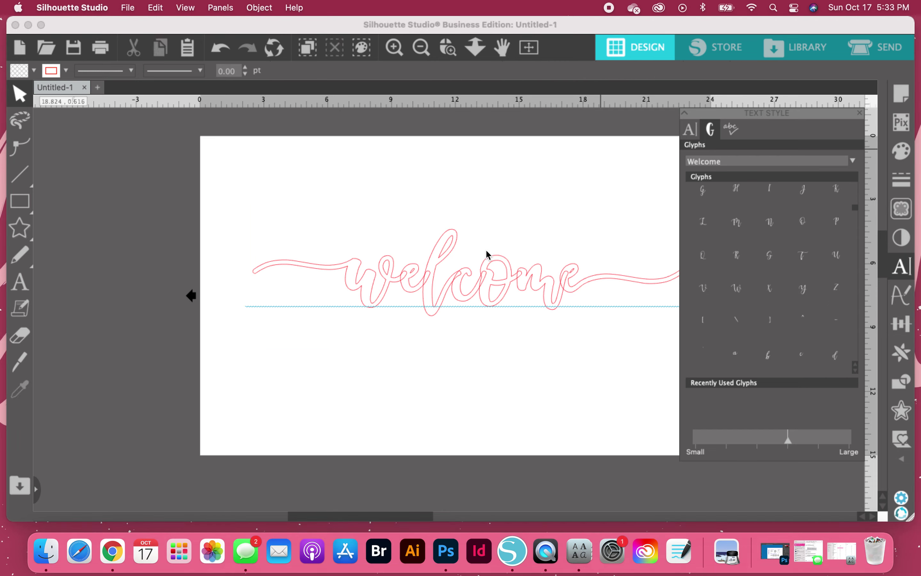
pyautogui.moveTo(533, 278); pyautogui.dragTo(532, 288)
# Weld the 'welcome' lettering into one outline path measuring 20.194 × 4.063 in.
pyautogui.click(532, 288)
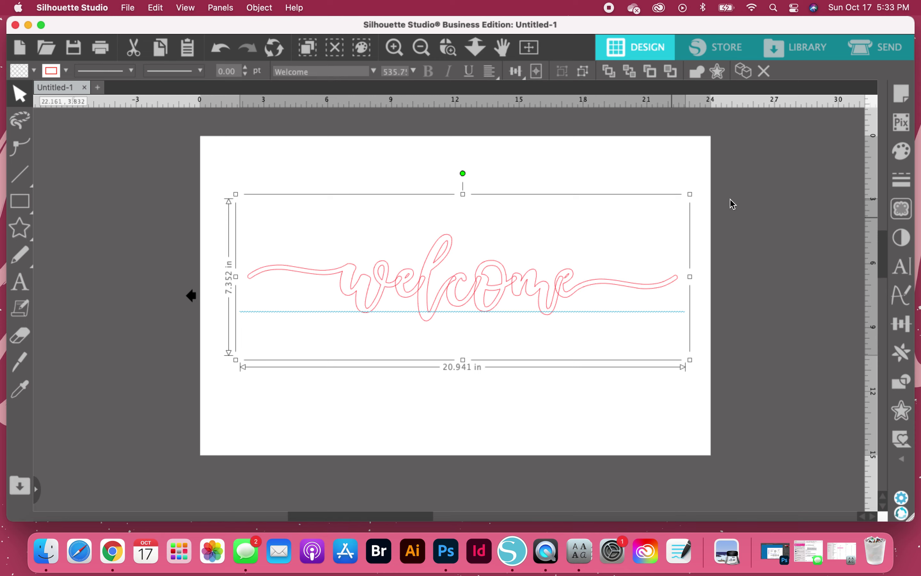
pyautogui.click(698, 76)
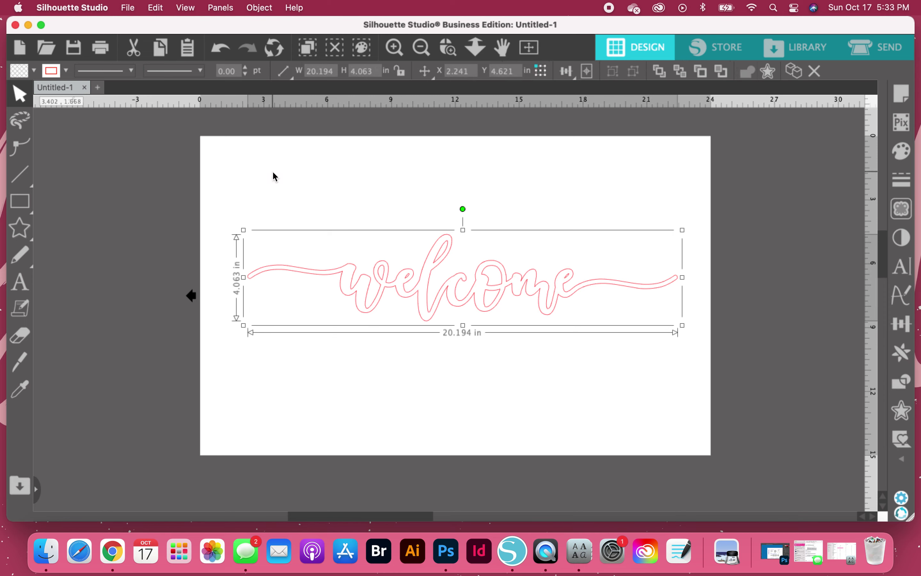
pyautogui.click(346, 186)
pyautogui.click(27, 205)
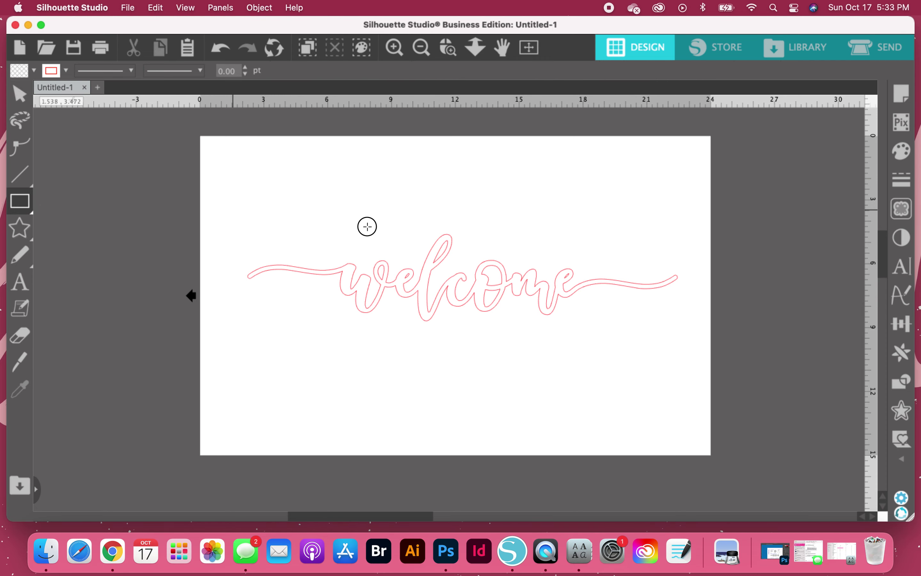
# Draw a rectangle around the word and lower its top edge to 21.495 × 4.630 in.
pyautogui.moveTo(233, 210); pyautogui.dragTo(691, 334)
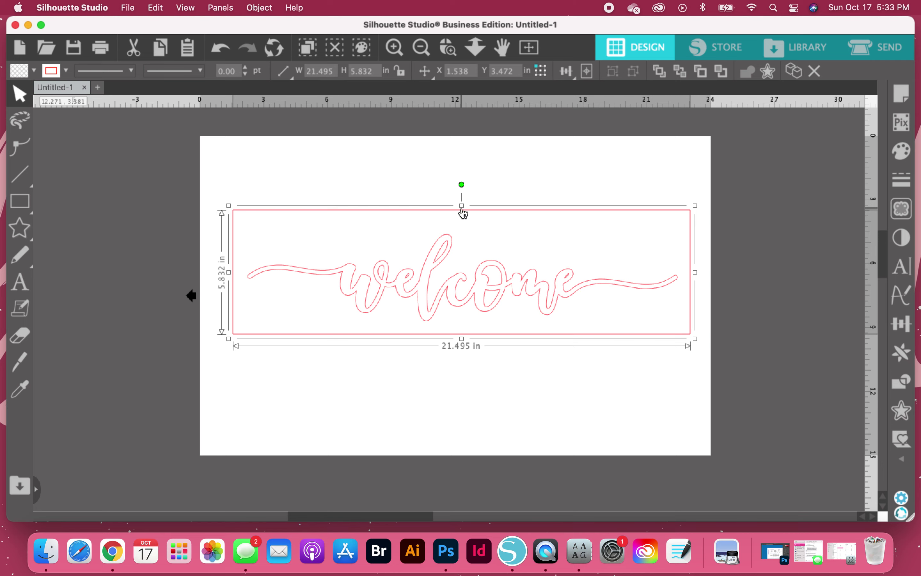
pyautogui.moveTo(462, 206); pyautogui.dragTo(468, 237)
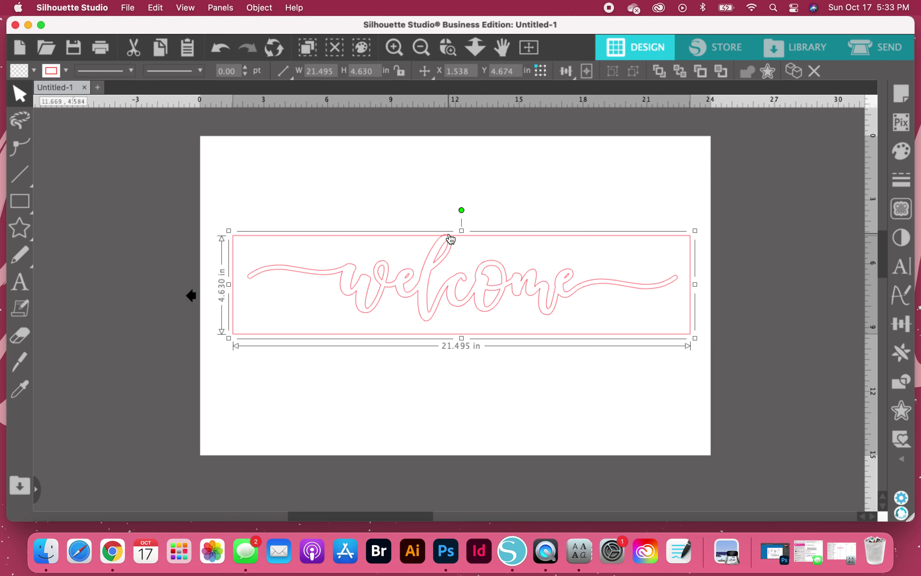
pyautogui.scroll(5, 451, 239)
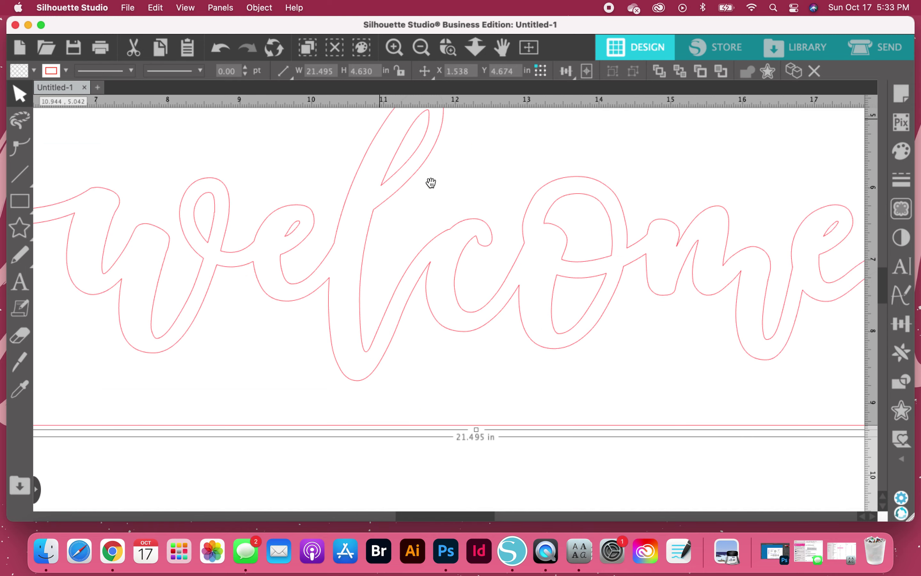
# Raise the rectangle's top edge to the tip of the 'l'.
pyautogui.scroll(4, 431, 182)
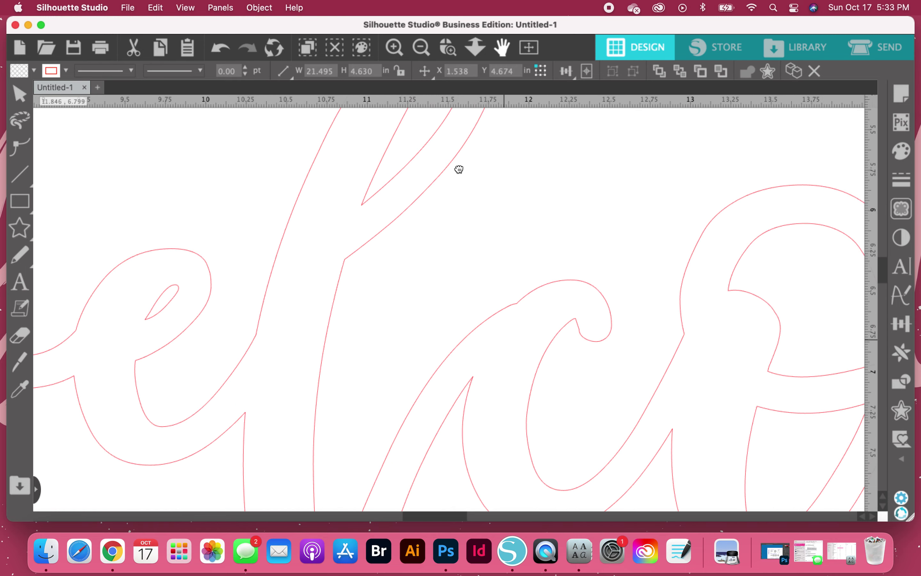
pyautogui.moveTo(459, 169); pyautogui.dragTo(487, 380)
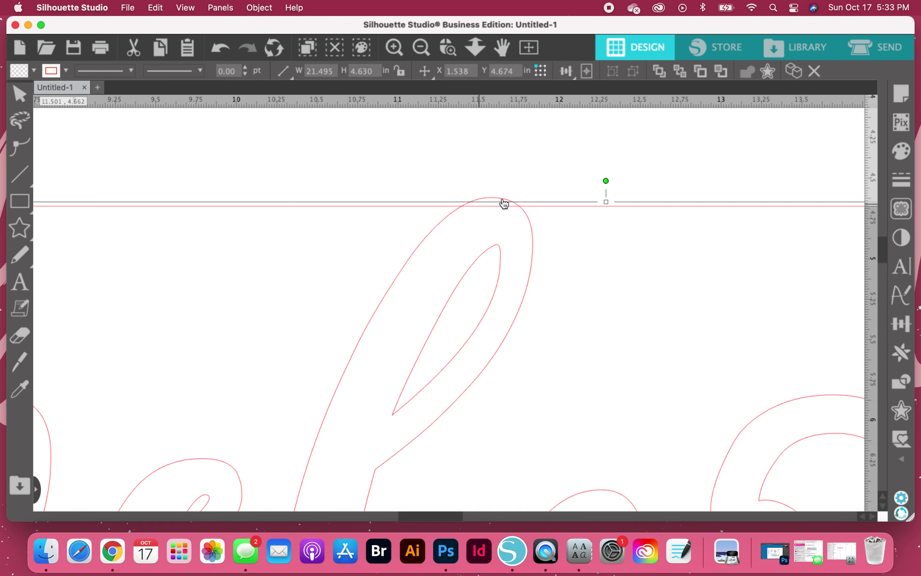
pyautogui.press('space')
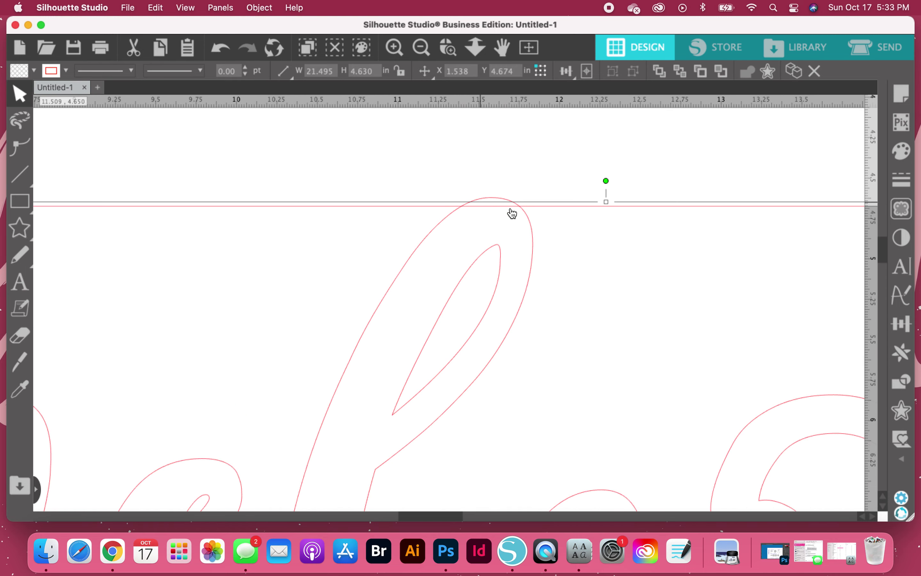
pyautogui.moveTo(607, 202); pyautogui.dragTo(606, 195)
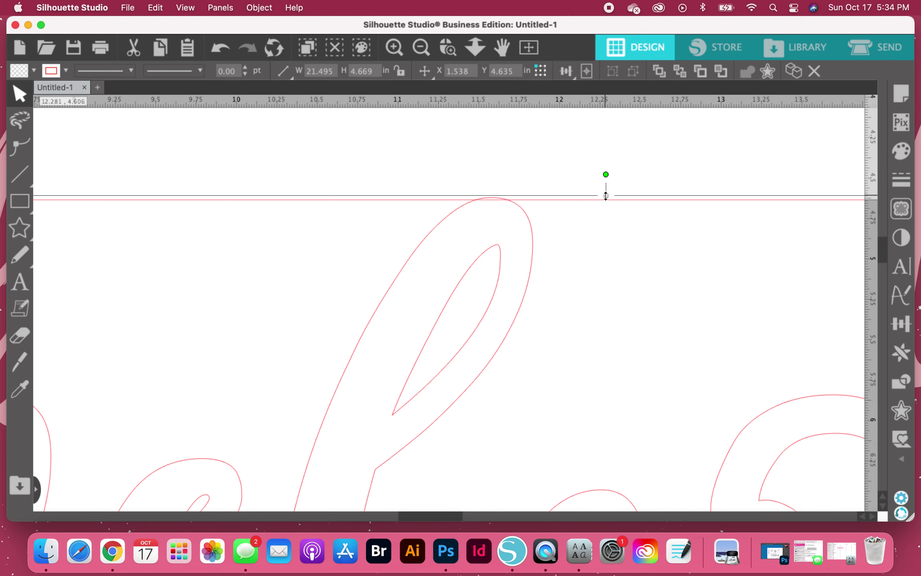
# Raise the backer rectangle's bottom edge up toward the lettering.
pyautogui.press('super+minus')
pyautogui.press('super+minus')
pyautogui.press('super+minus')
pyautogui.press('super+minus')
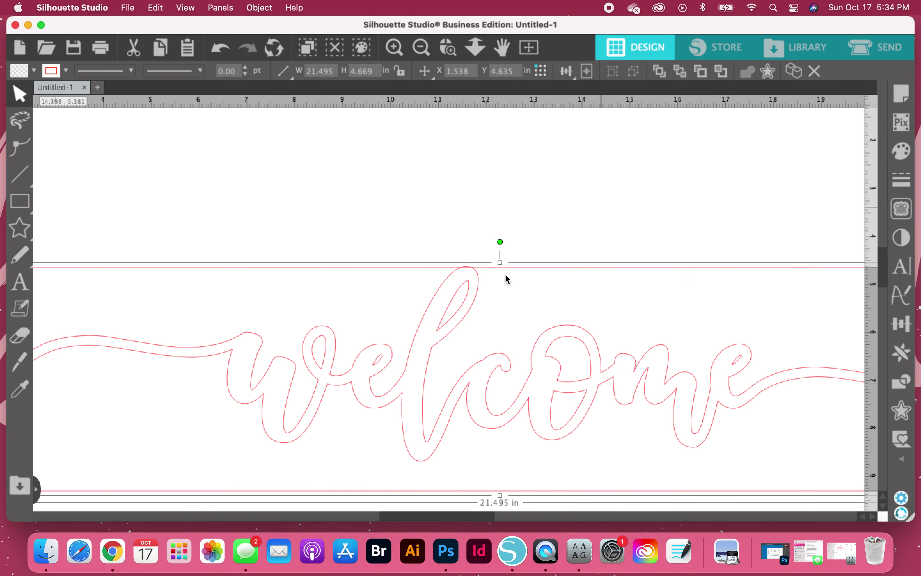
pyautogui.scroll(-3, 545, 269)
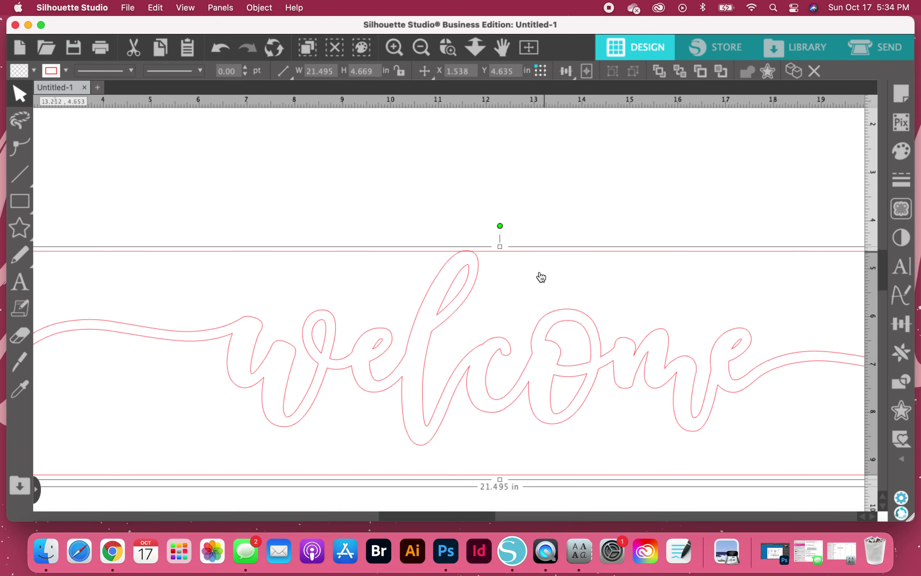
pyautogui.scroll(-5, 539, 274)
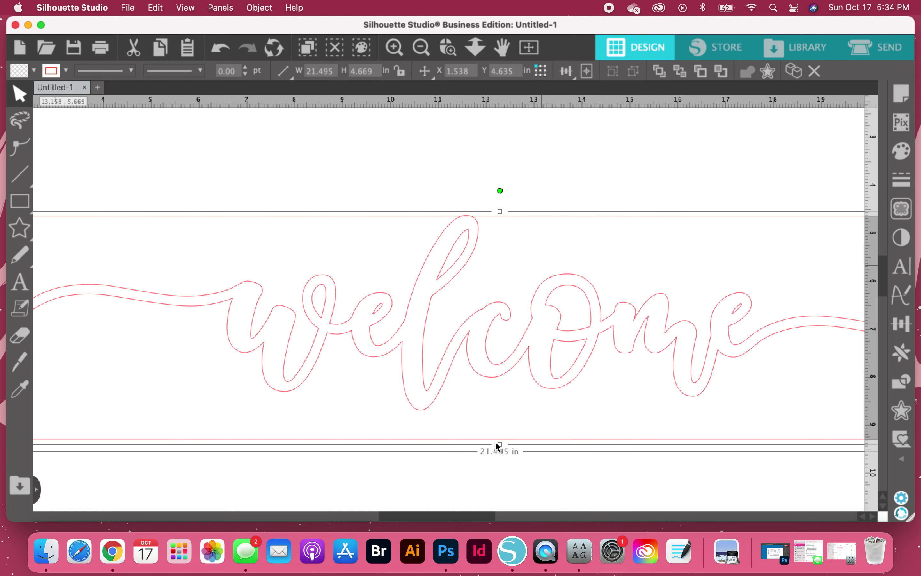
pyautogui.scroll(-3, 503, 417)
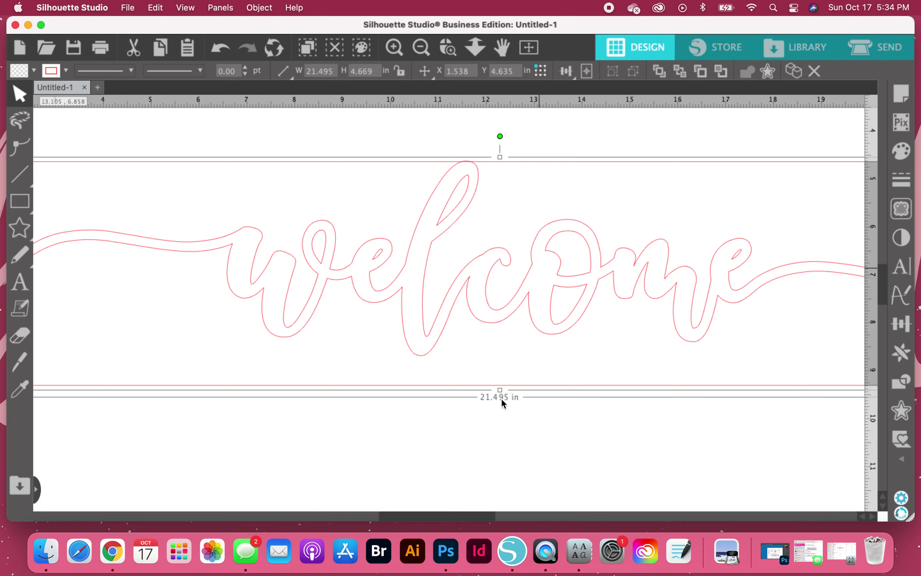
pyautogui.scroll(-5, 502, 399)
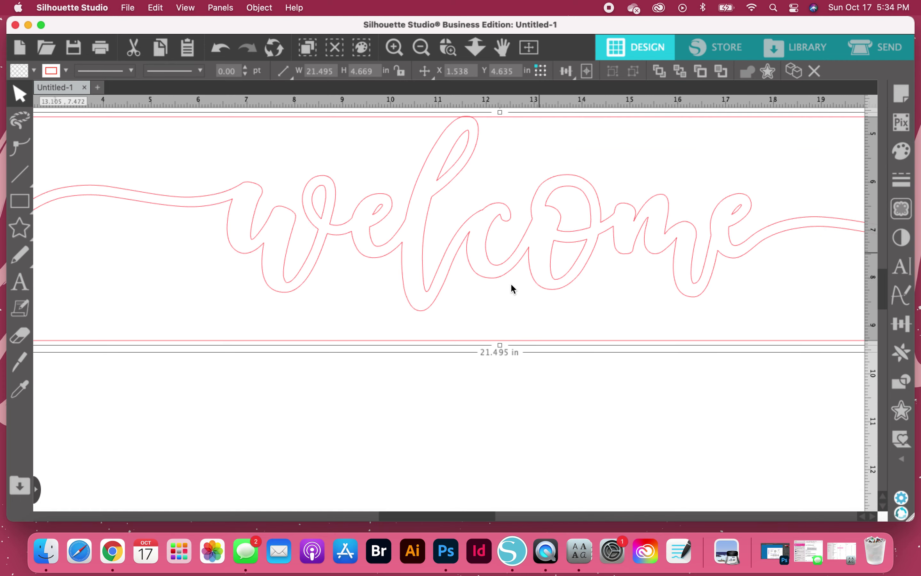
pyautogui.scroll(-4, 510, 283)
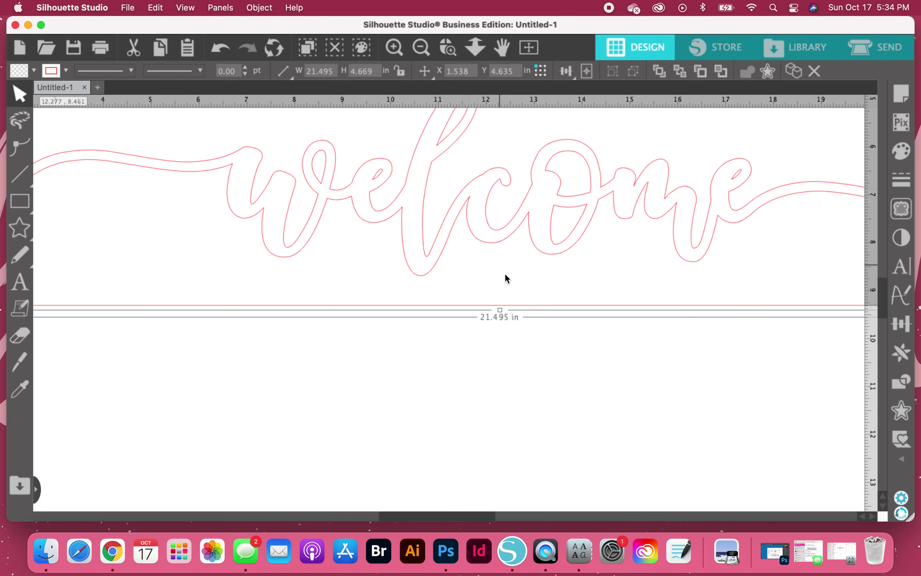
pyautogui.click(508, 297)
pyautogui.scroll(3, 449, 310)
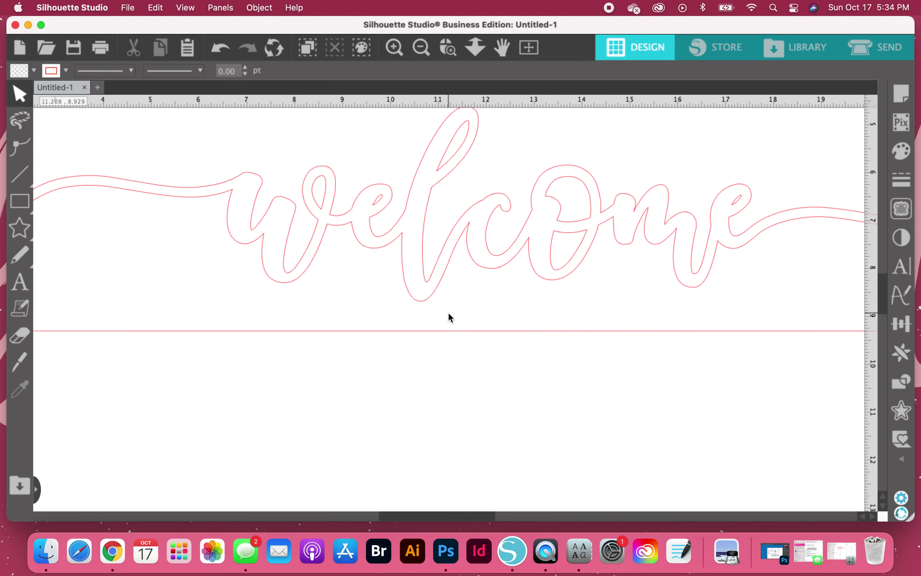
pyautogui.click(468, 331)
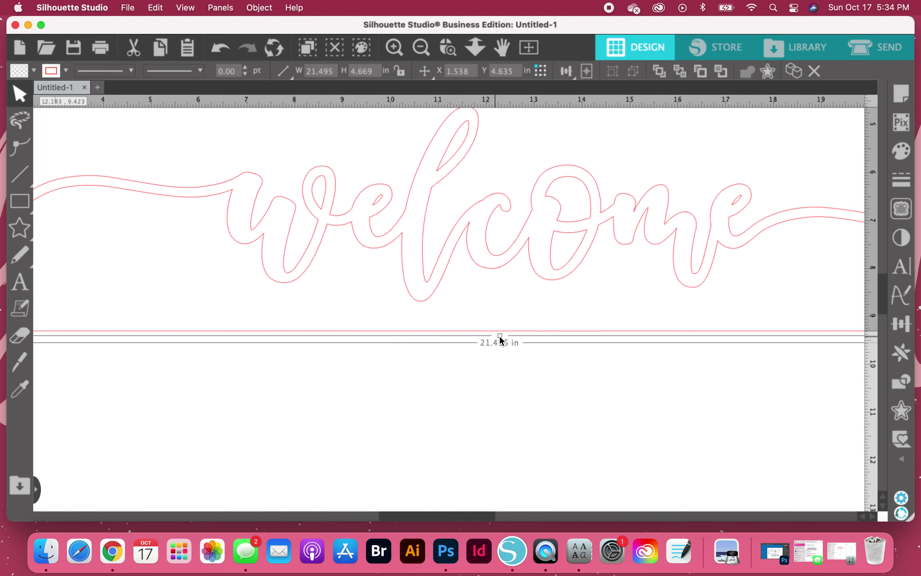
pyautogui.moveTo(501, 335); pyautogui.dragTo(499, 307)
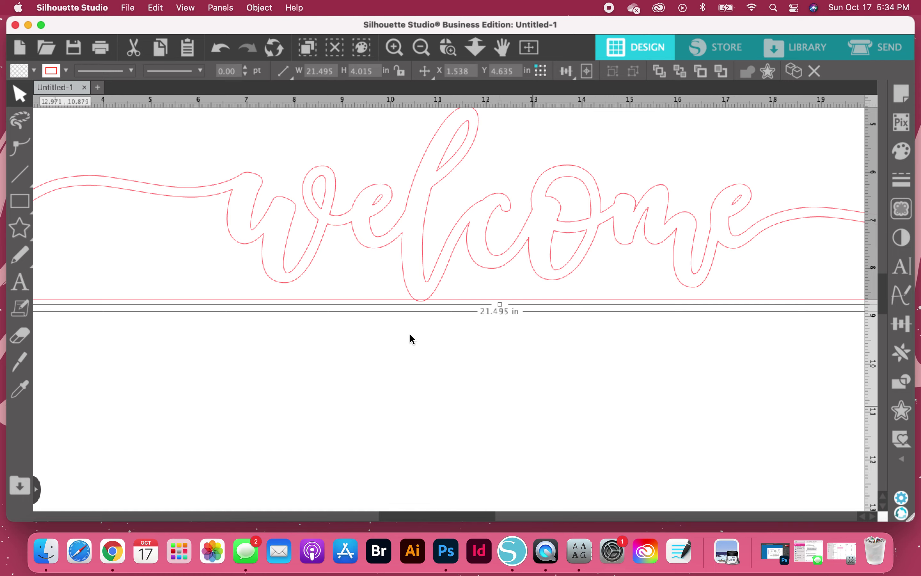
# Pull the left edge inward and narrow the design to 20.119 × 4.015 in.
pyautogui.moveTo(212, 271); pyautogui.dragTo(419, 309)
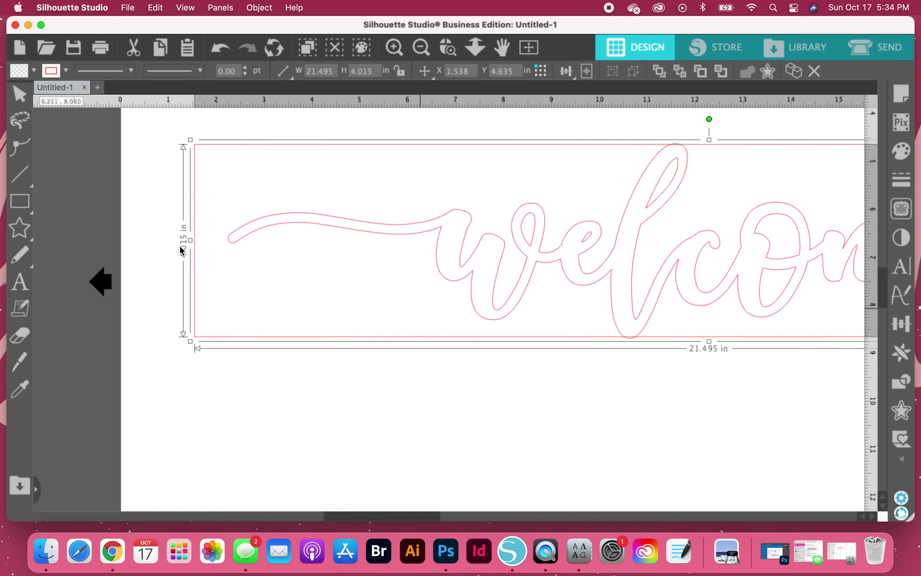
pyautogui.moveTo(190, 241); pyautogui.dragTo(226, 240)
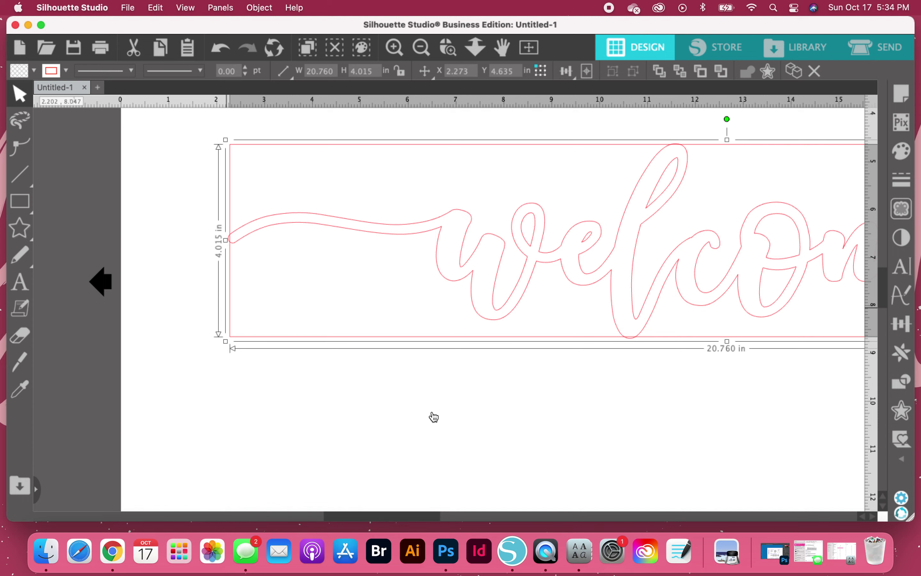
pyautogui.moveTo(587, 320); pyautogui.dragTo(181, 318)
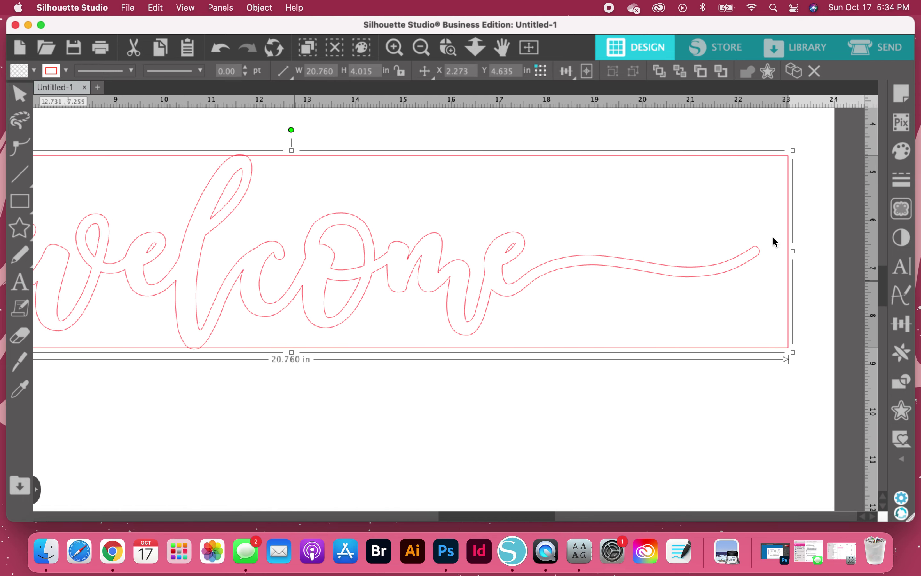
pyautogui.click(781, 254)
pyautogui.moveTo(780, 255); pyautogui.dragTo(762, 256)
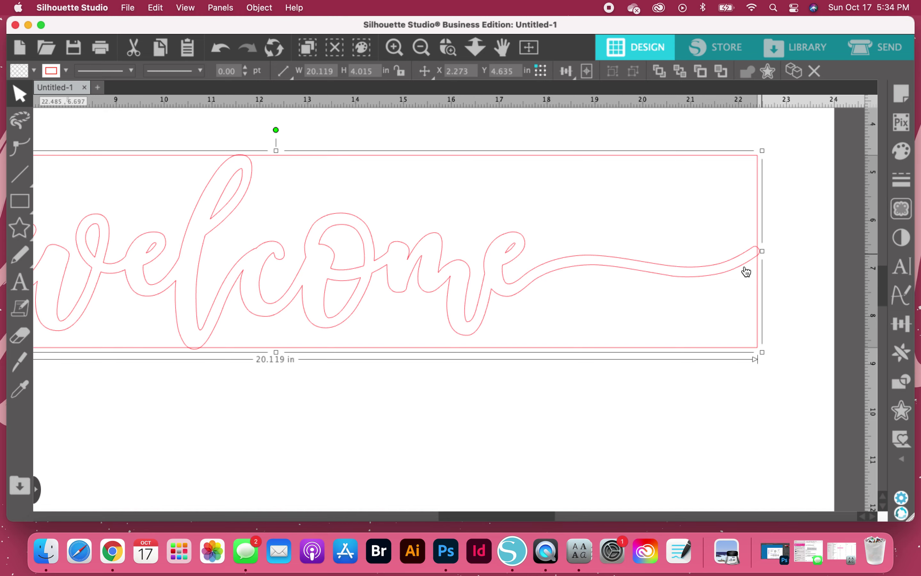
pyautogui.scroll(1, 613, 386)
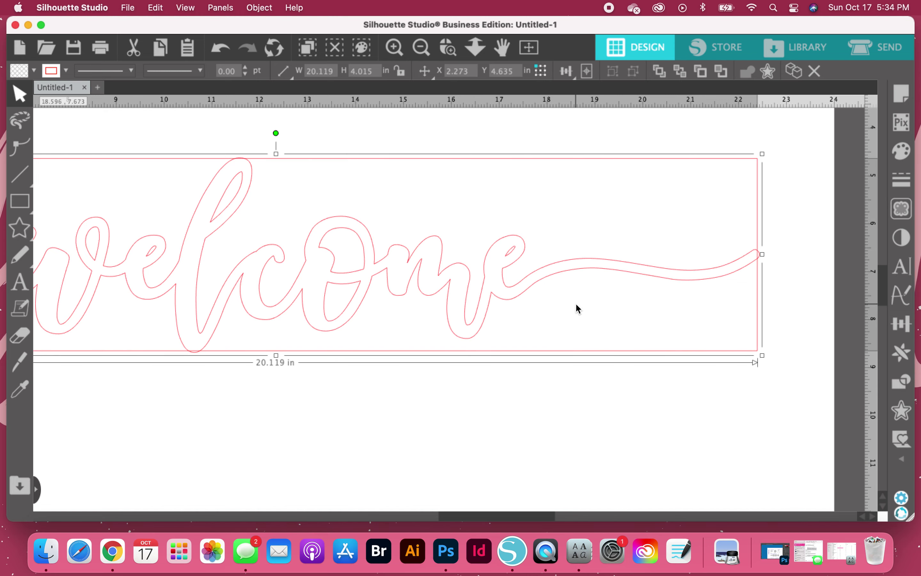
pyautogui.scroll(-3, 576, 302)
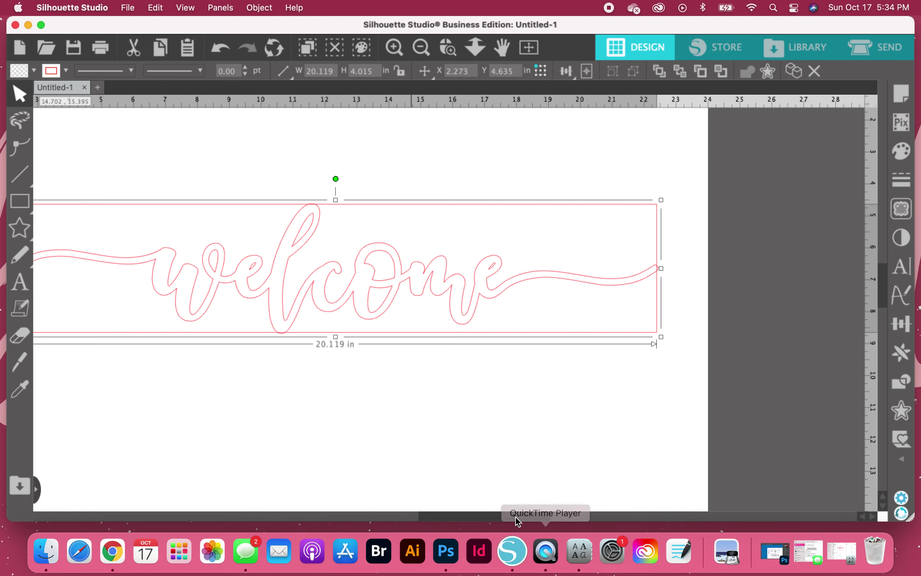
pyautogui.hscroll(-3, 454, 518)
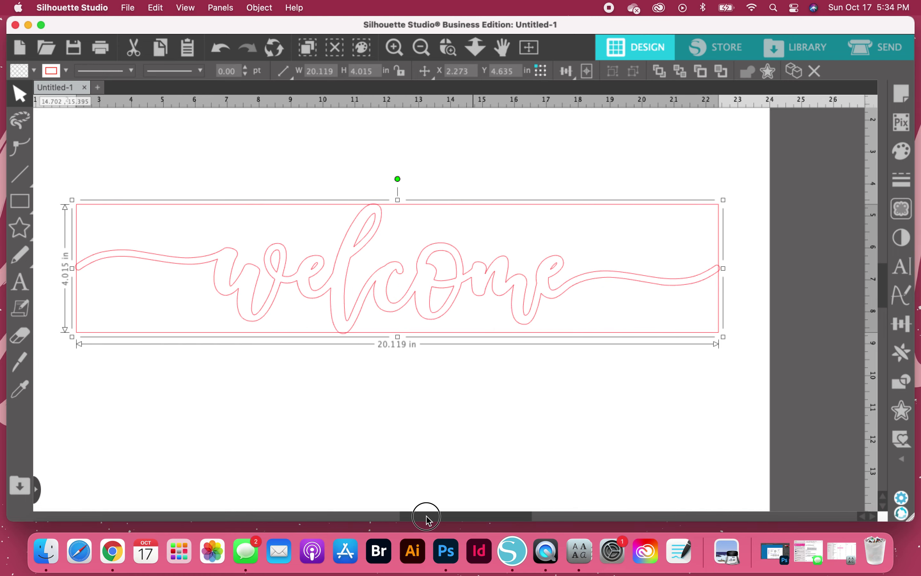
pyautogui.hscroll(-3, 425, 514)
# Add a sharp-cornered offset around the welcome design, first trying a 1 in distance.
pyautogui.click(498, 159)
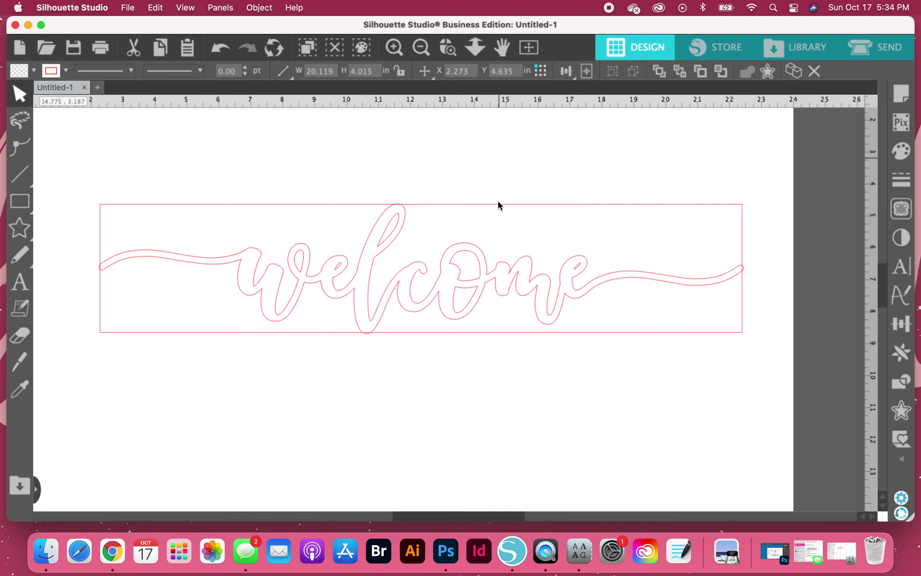
pyautogui.click(499, 203)
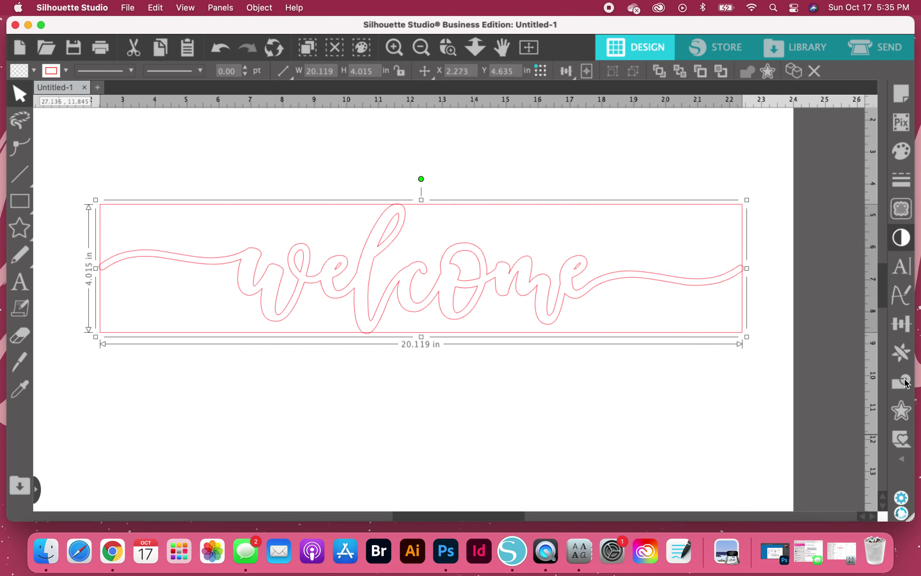
pyautogui.click(904, 410)
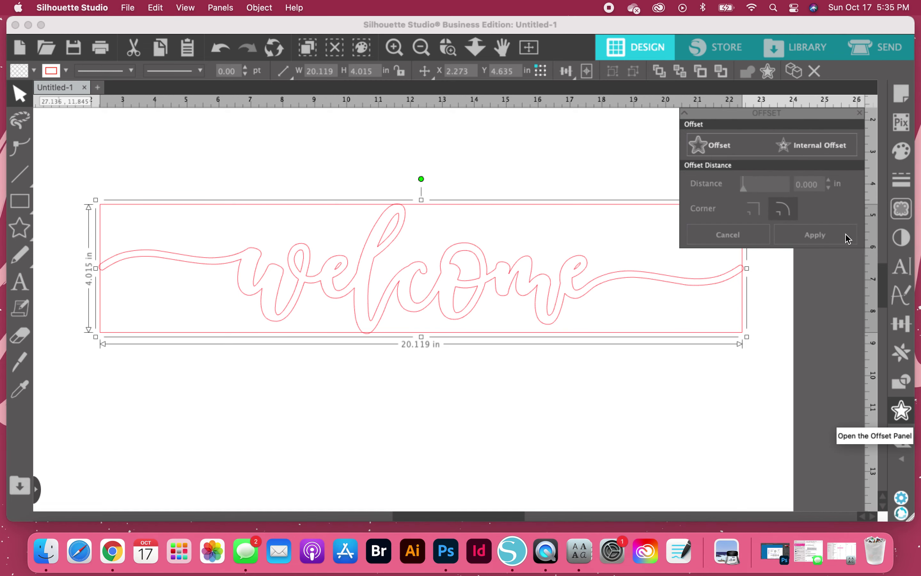
pyautogui.click(716, 151)
pyautogui.click(757, 212)
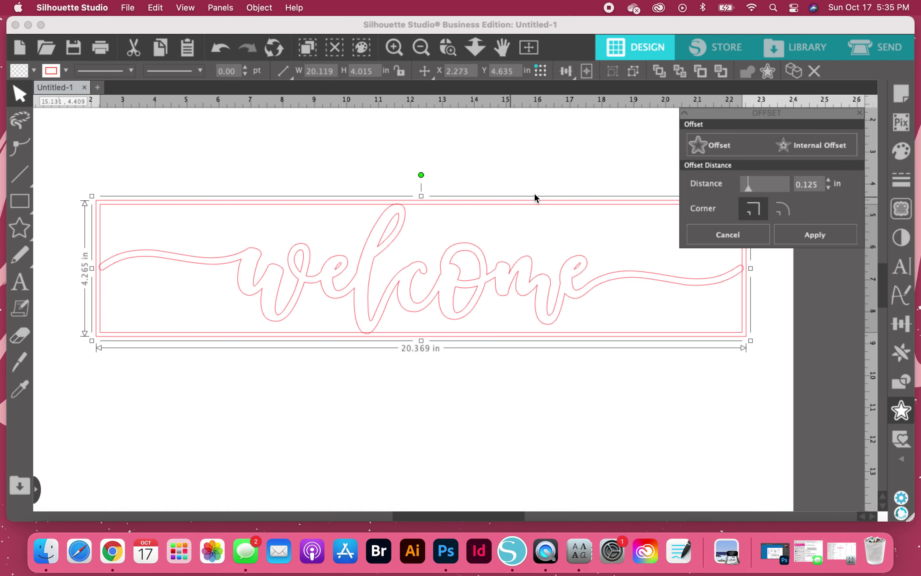
pyautogui.click(823, 188)
pyautogui.doubleClick(823, 188)
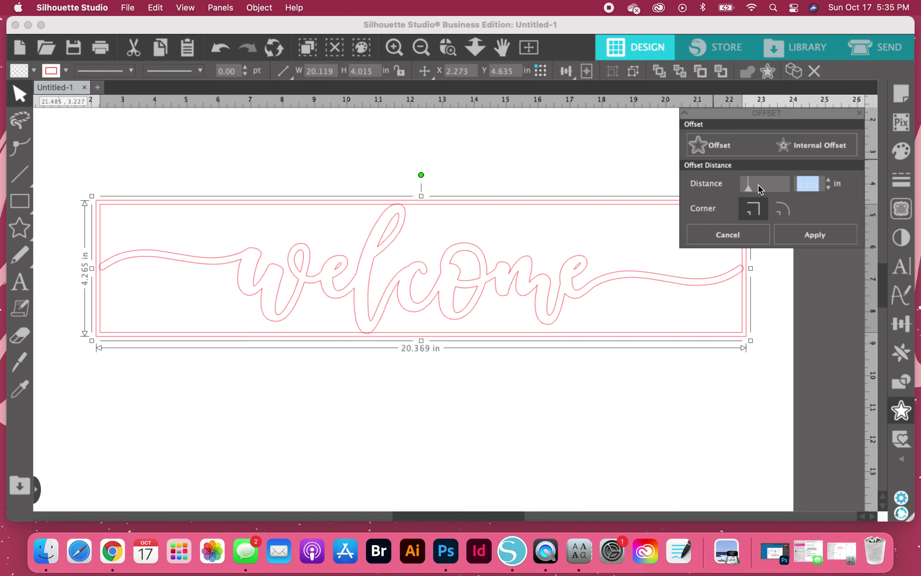
pyautogui.write('1')
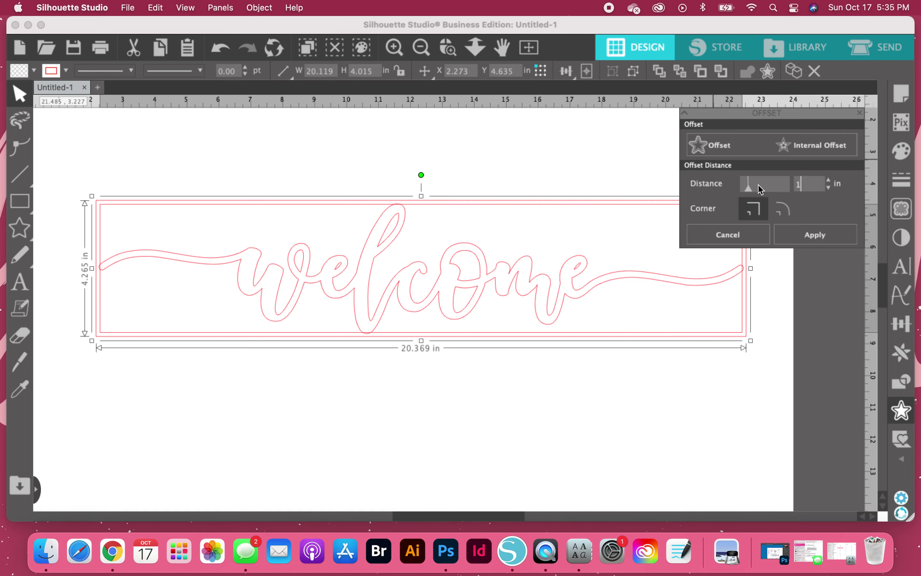
pyautogui.click(769, 213)
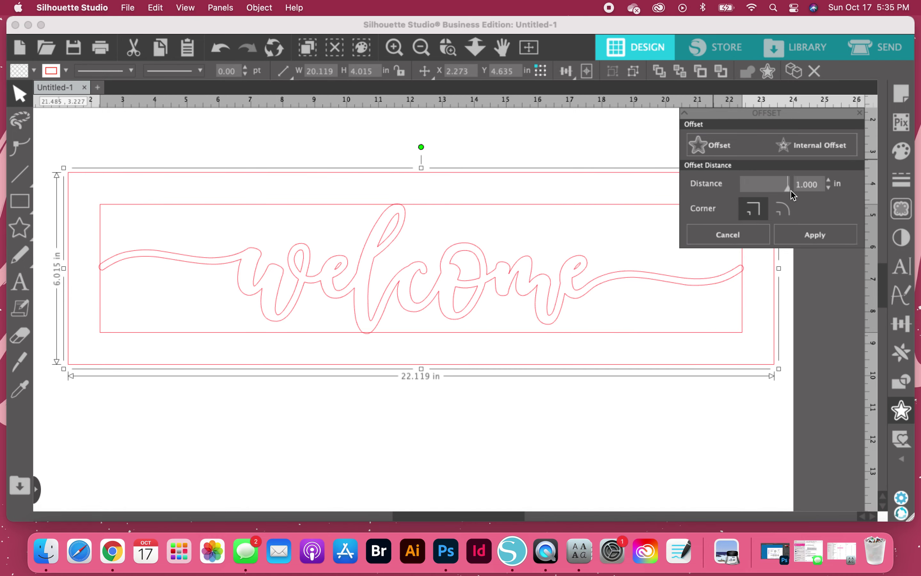
# Try offset distances of 0.5, 0.375 and 0.125 in.
pyautogui.click(220, 49)
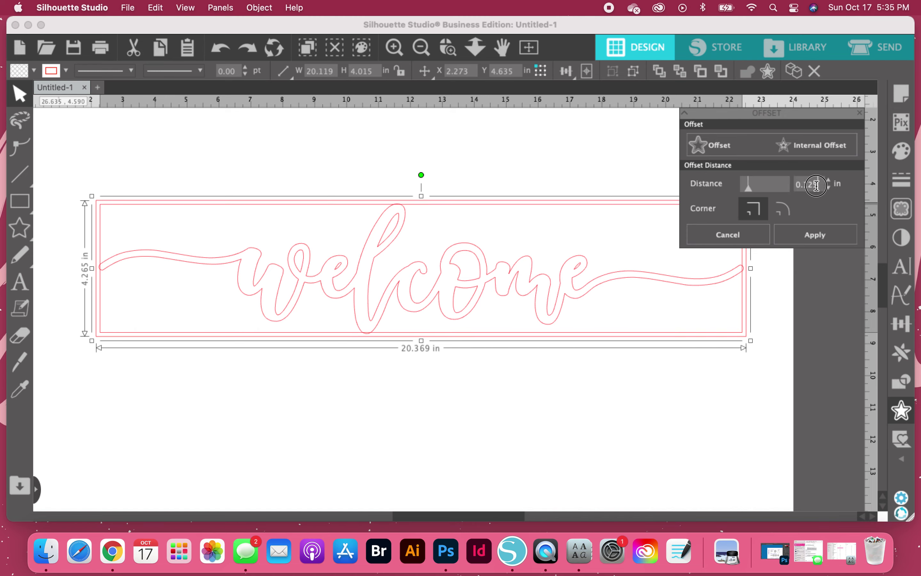
pyautogui.doubleClick(818, 186)
pyautogui.press('BackSpace')
pyautogui.write('.5')
pyautogui.press('Return')
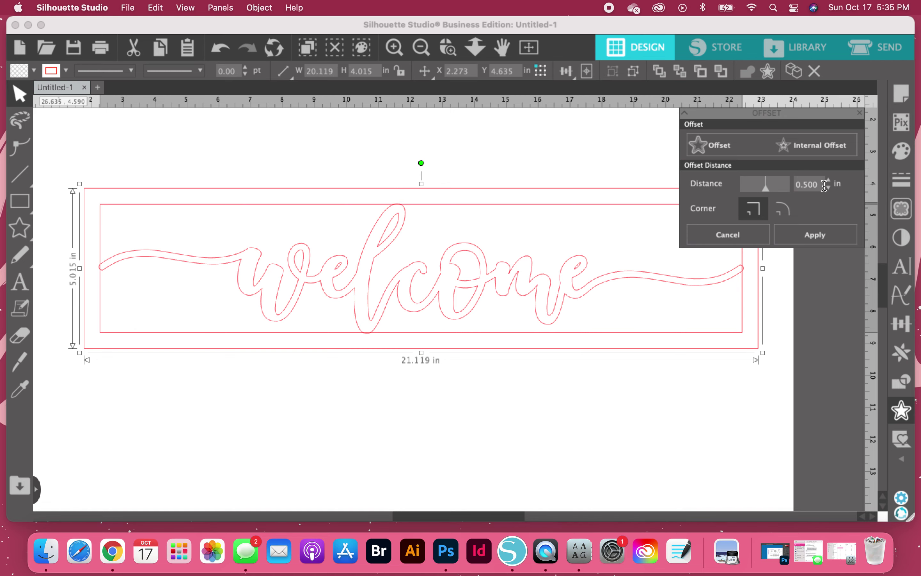
pyautogui.press('super+c')
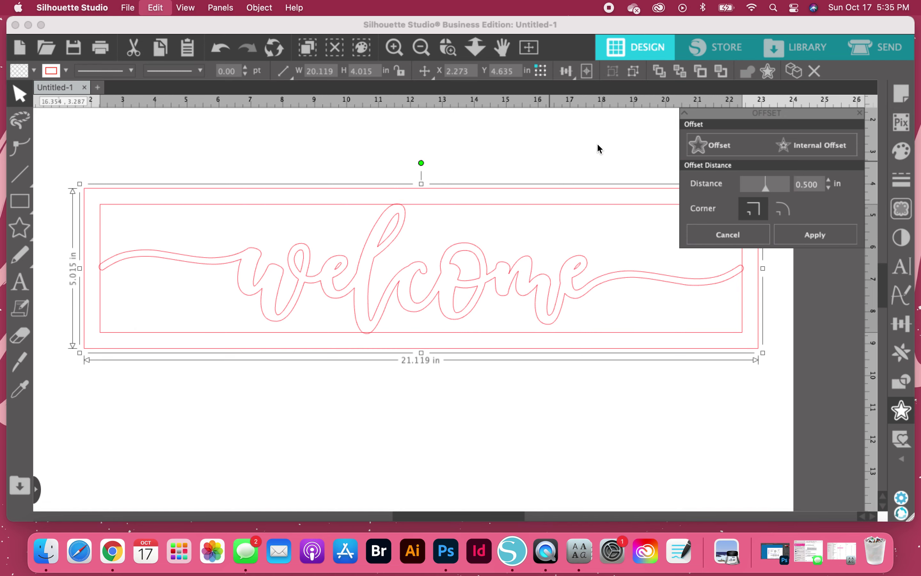
pyautogui.scroll(-3, 772, 186)
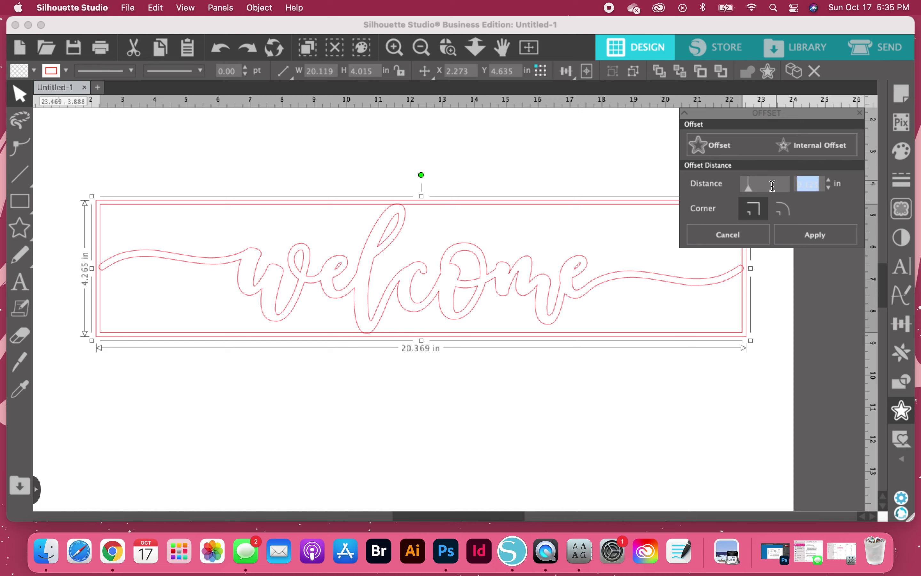
pyautogui.write('.375')
pyautogui.press('Return')
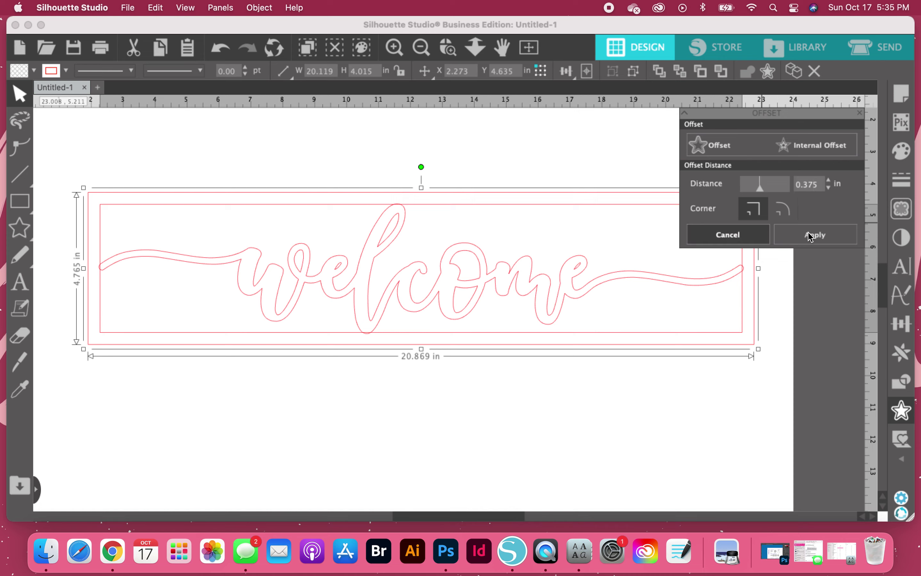
pyautogui.doubleClick(823, 186)
pyautogui.write('.125')
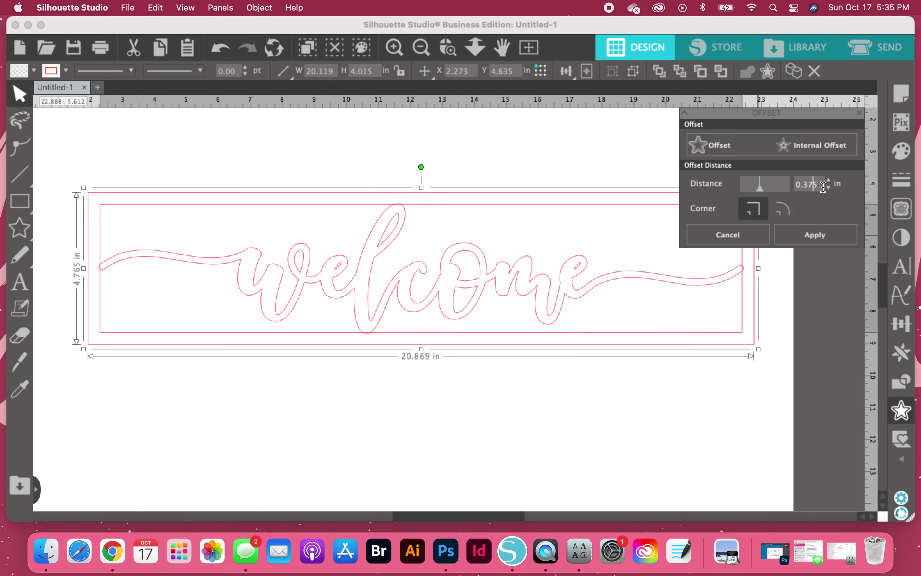
pyautogui.press('Return')
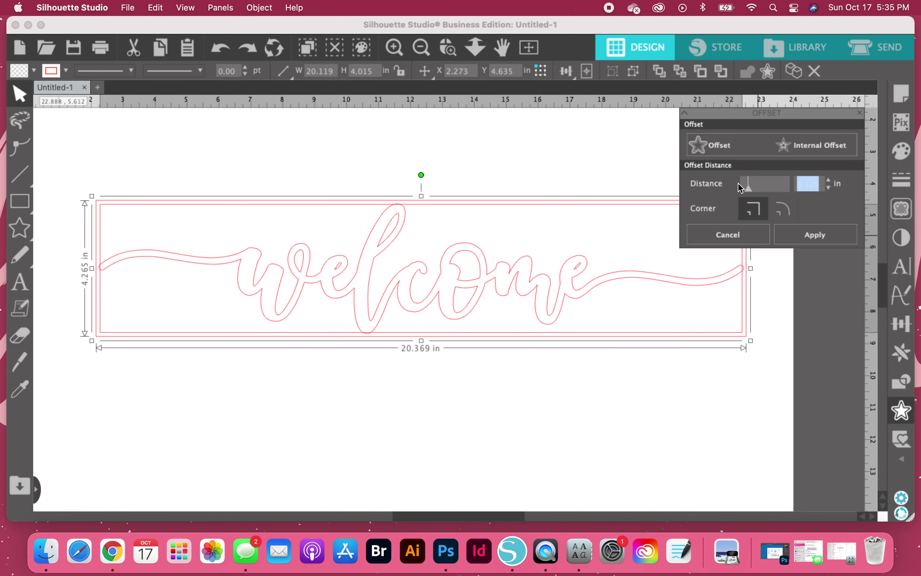
pyautogui.write('275')
pyautogui.press('Return')
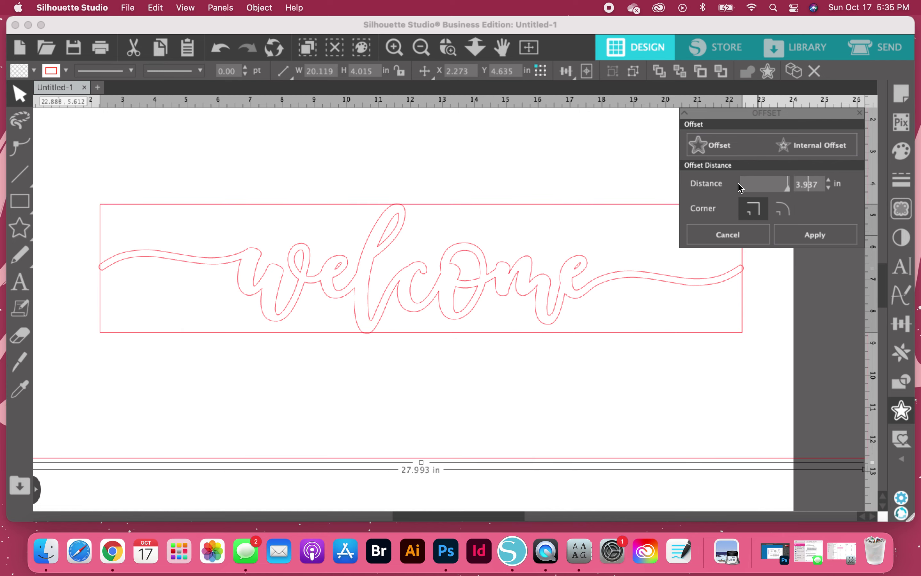
# Set the offset distance to 0.275 in and apply it, giving a 20.668 × 4.565 in outline.
pyautogui.click(741, 187)
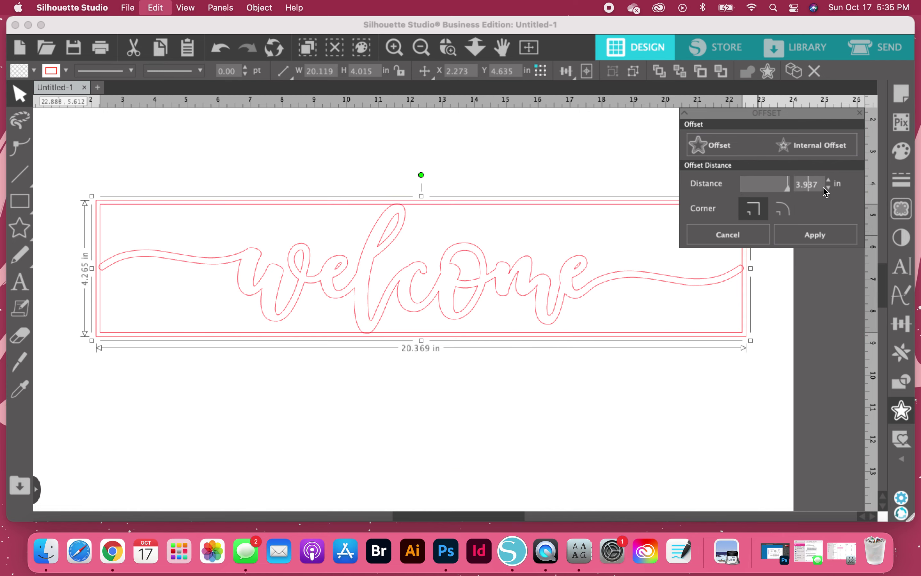
pyautogui.press('Tab')
pyautogui.write('.')
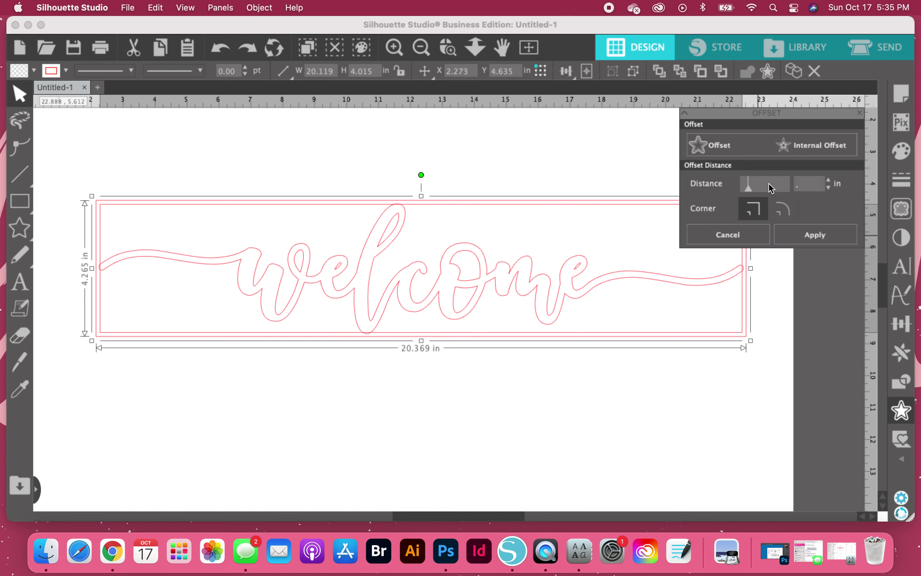
pyautogui.press('Return')
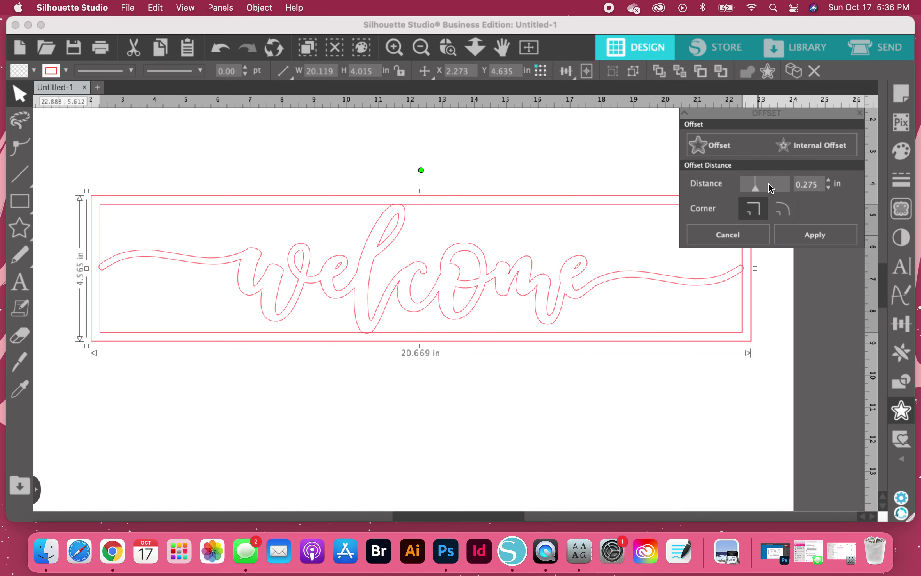
pyautogui.click(827, 236)
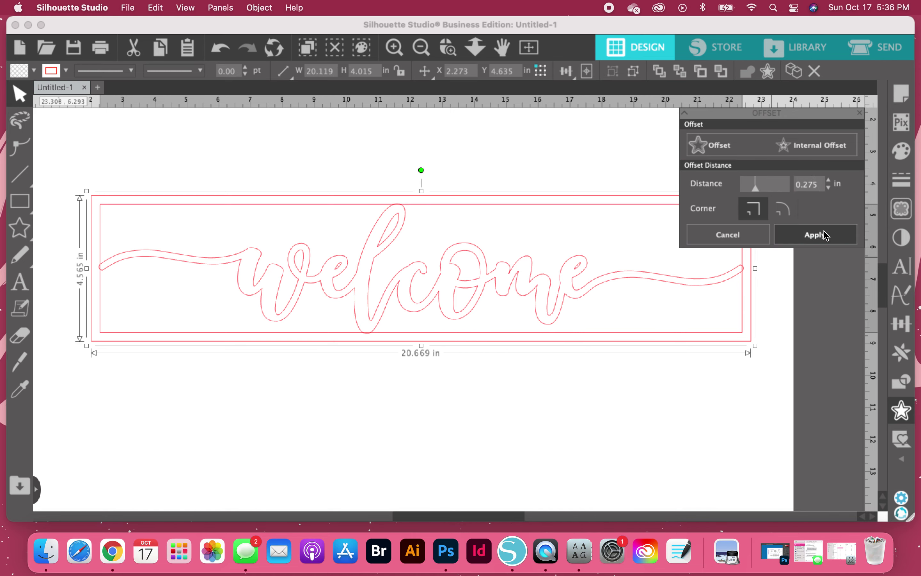
pyautogui.click(827, 235)
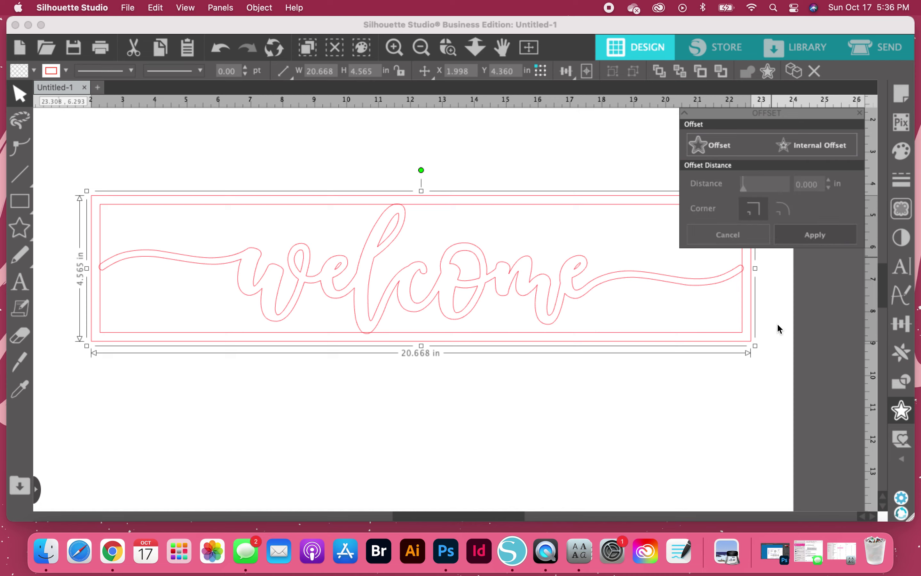
pyautogui.click(861, 115)
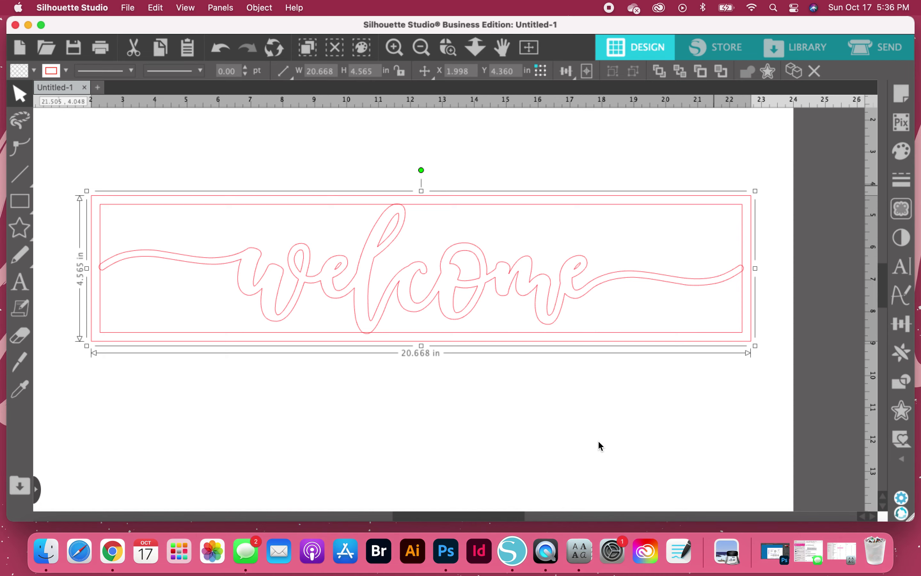
# Select the whole design with both frames, then undo the accidental weld.
pyautogui.click(539, 419)
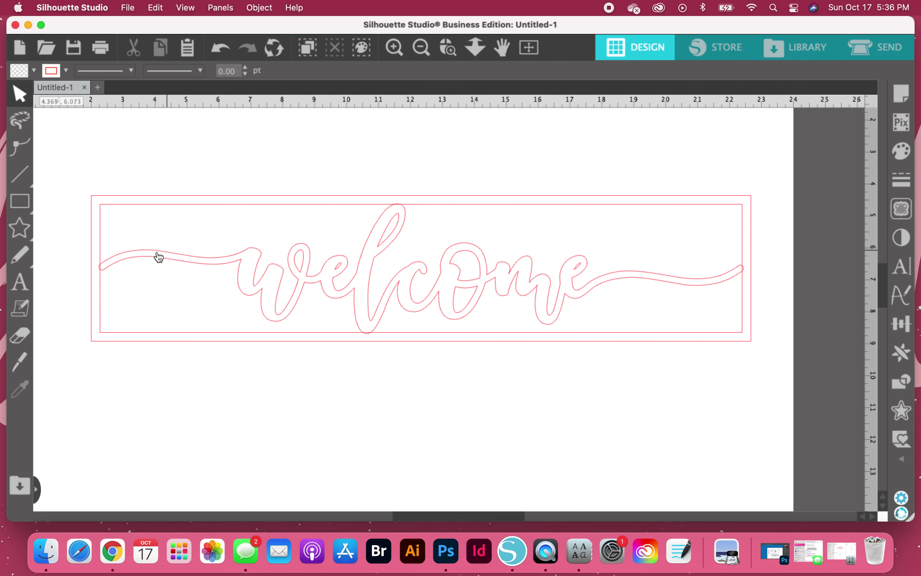
pyautogui.moveTo(73, 182); pyautogui.dragTo(782, 401)
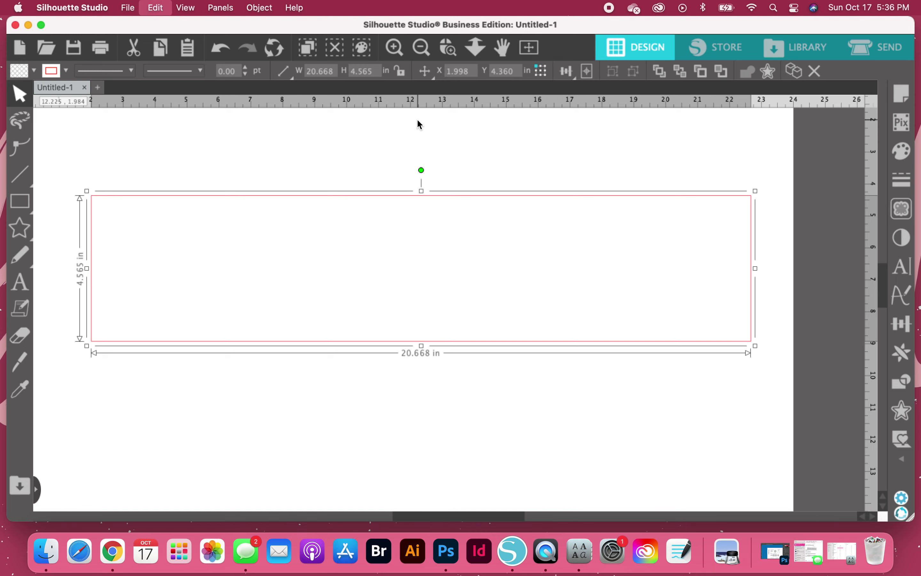
pyautogui.press('super+z')
pyautogui.click(562, 152)
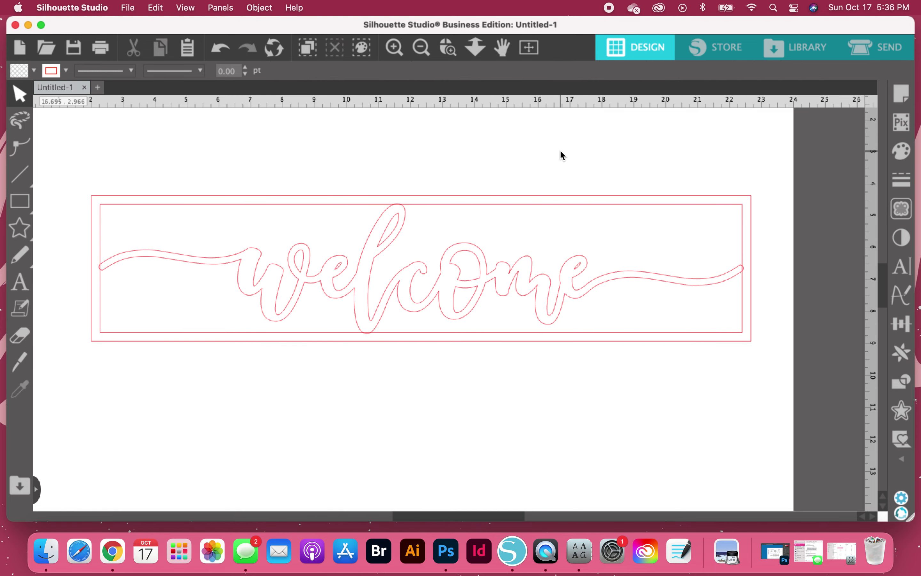
# Duplicate the outer 20.668 × 4.565 in frame and move the copy below the design.
pyautogui.click(563, 196)
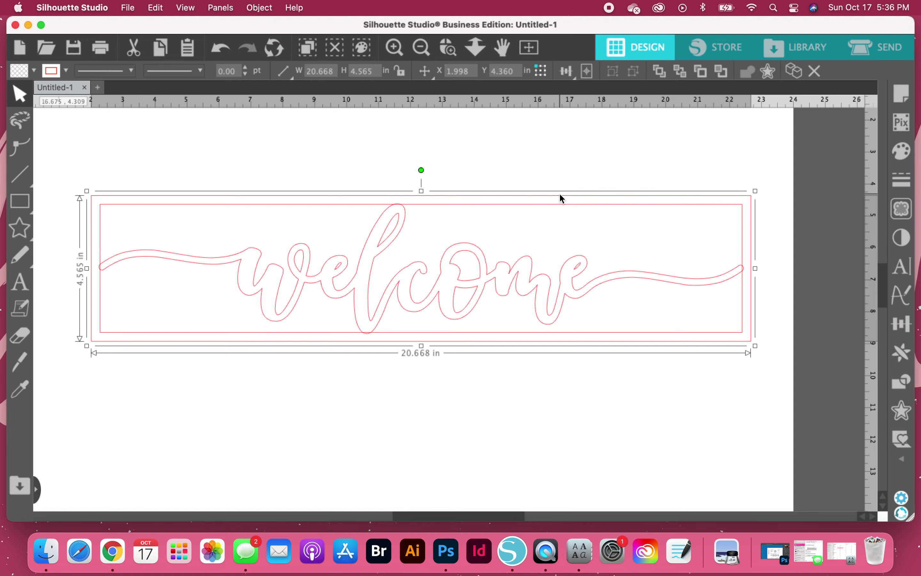
pyautogui.press('super+d')
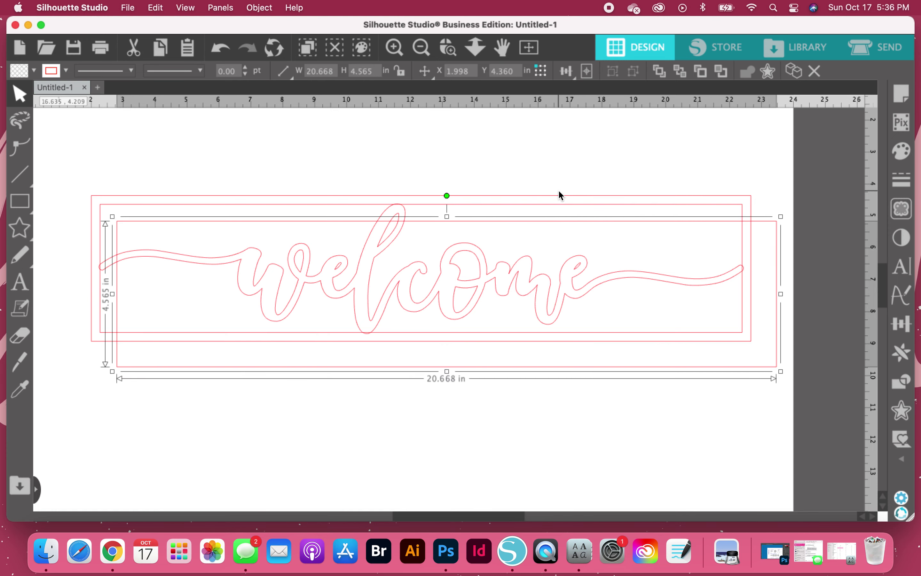
pyautogui.moveTo(556, 226); pyautogui.dragTo(529, 358)
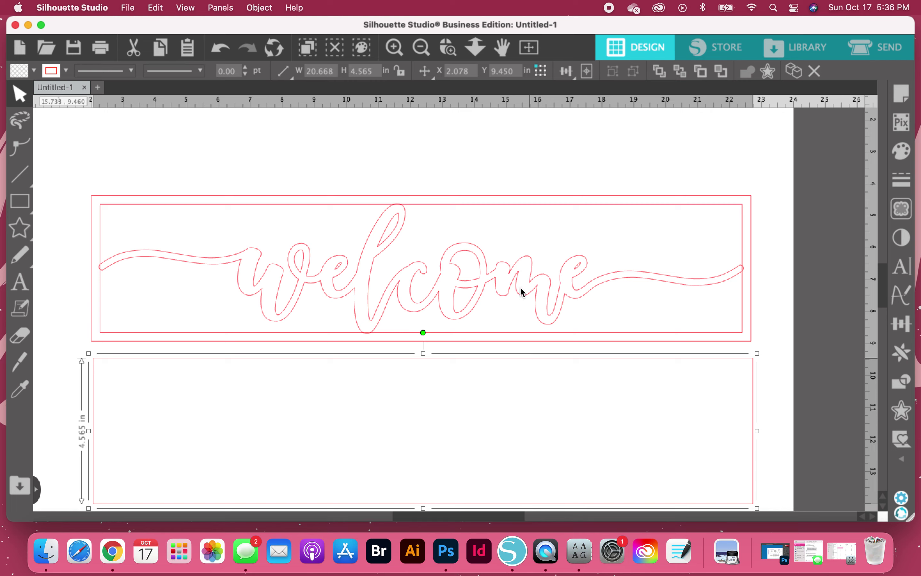
# Combine the welcome lettering and its frames into one compound path.
pyautogui.click(542, 211)
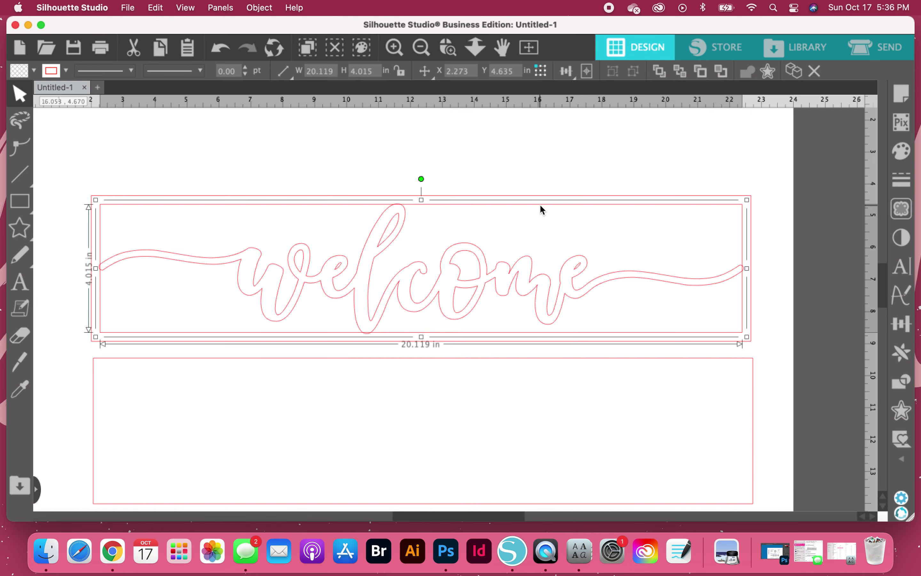
pyautogui.keyDown('shift'); pyautogui.click(538, 195); pyautogui.keyUp('shift')
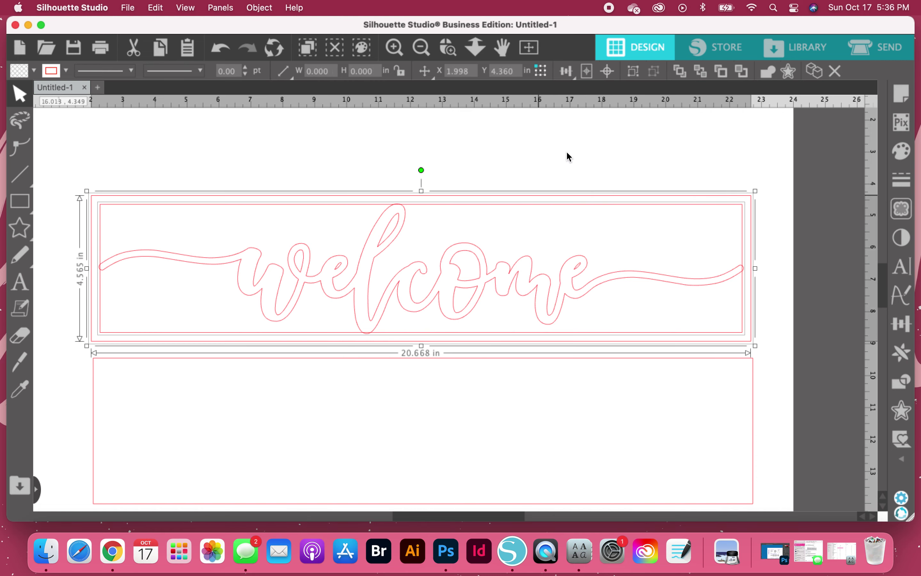
pyautogui.rightClick(592, 163)
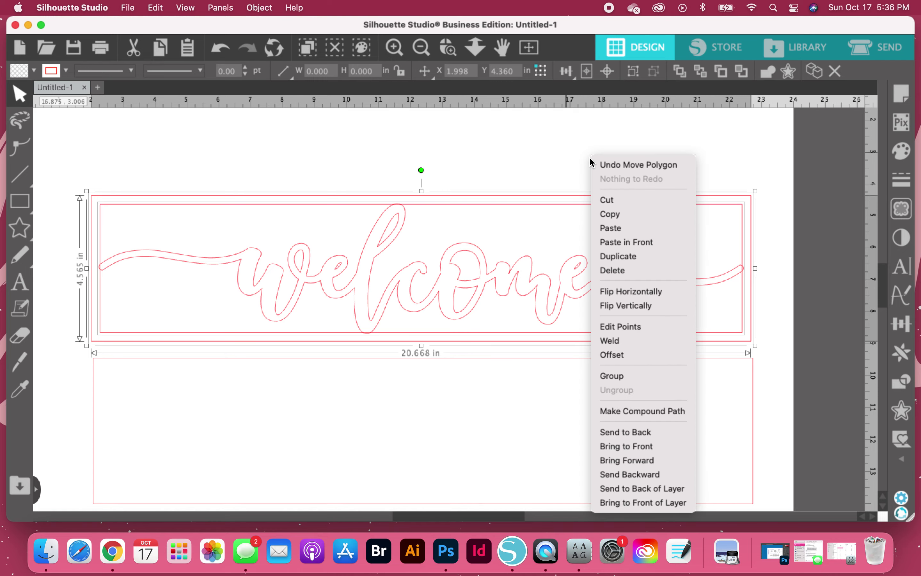
pyautogui.click(625, 411)
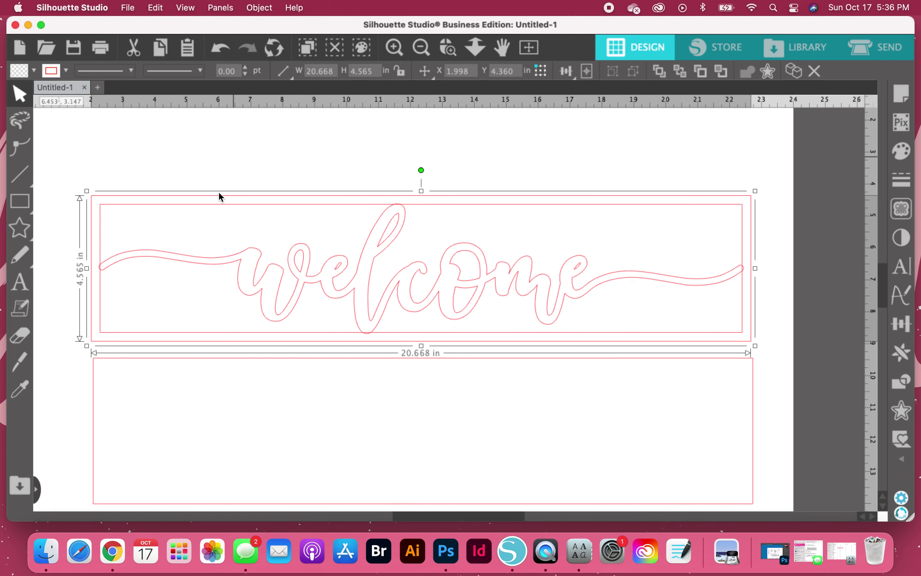
# Fill the welcome design dark brown and the lower rectangle light grey-brown.
pyautogui.moveTo(210, 168); pyautogui.dragTo(337, 276)
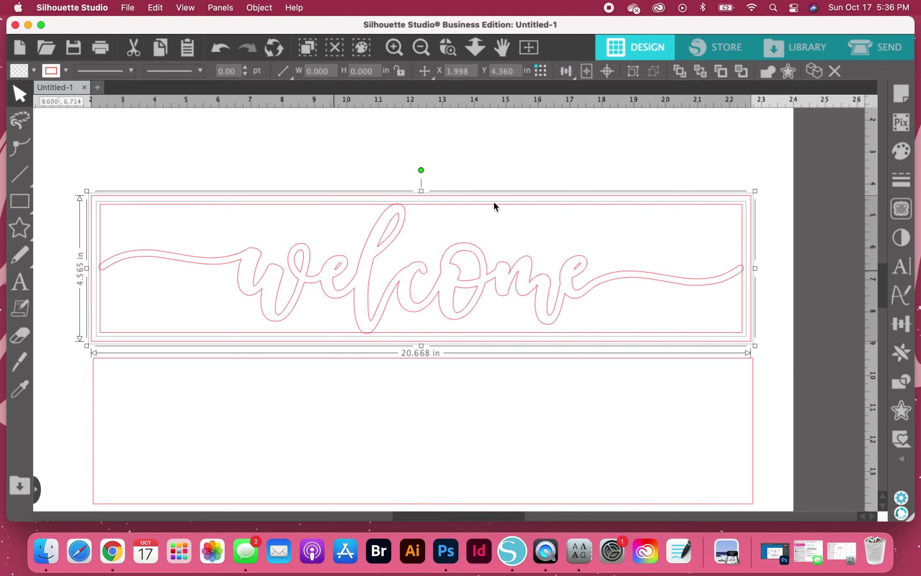
pyautogui.click(771, 72)
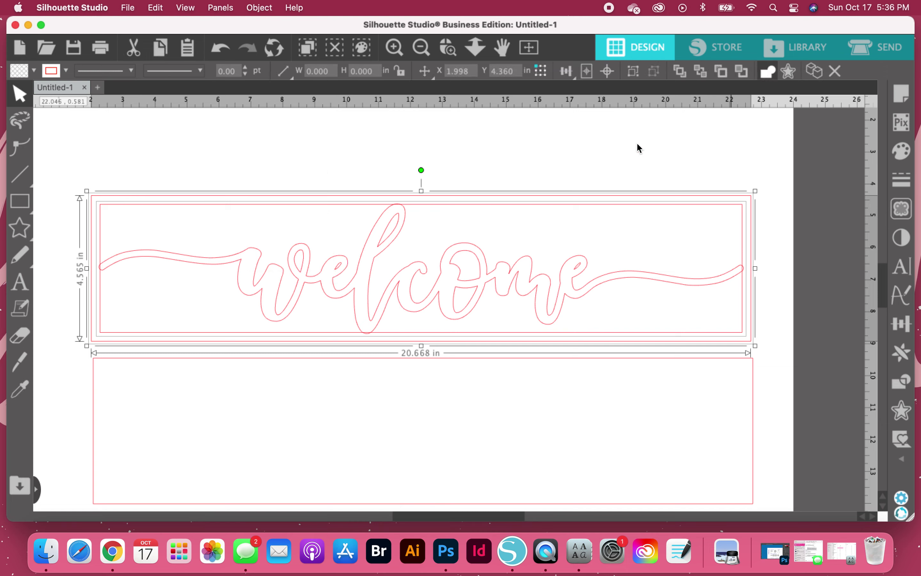
pyautogui.click(903, 153)
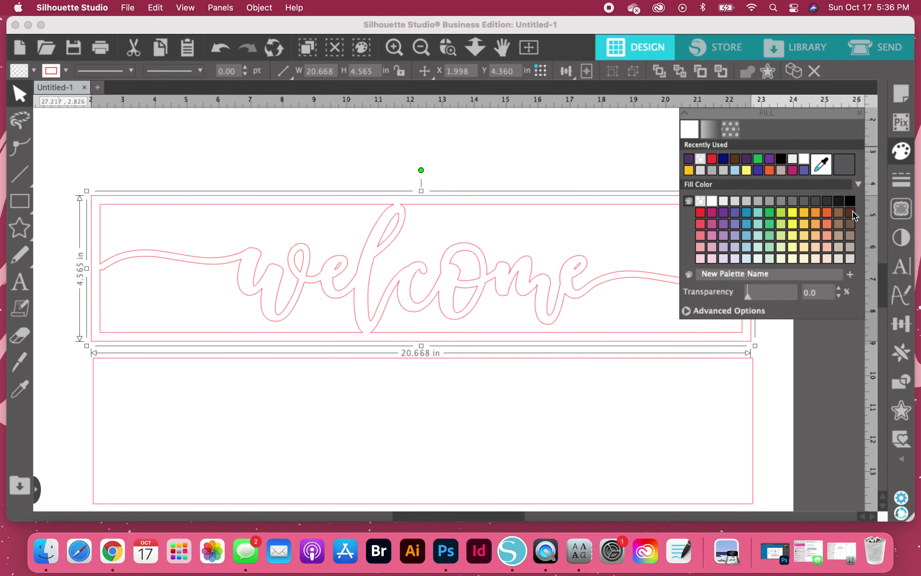
pyautogui.click(851, 224)
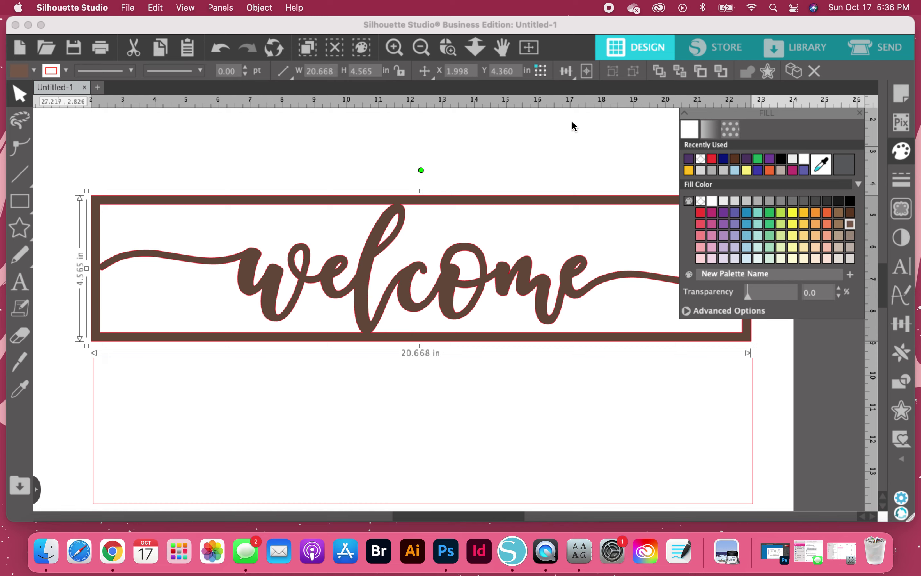
pyautogui.click(721, 395)
pyautogui.click(753, 395)
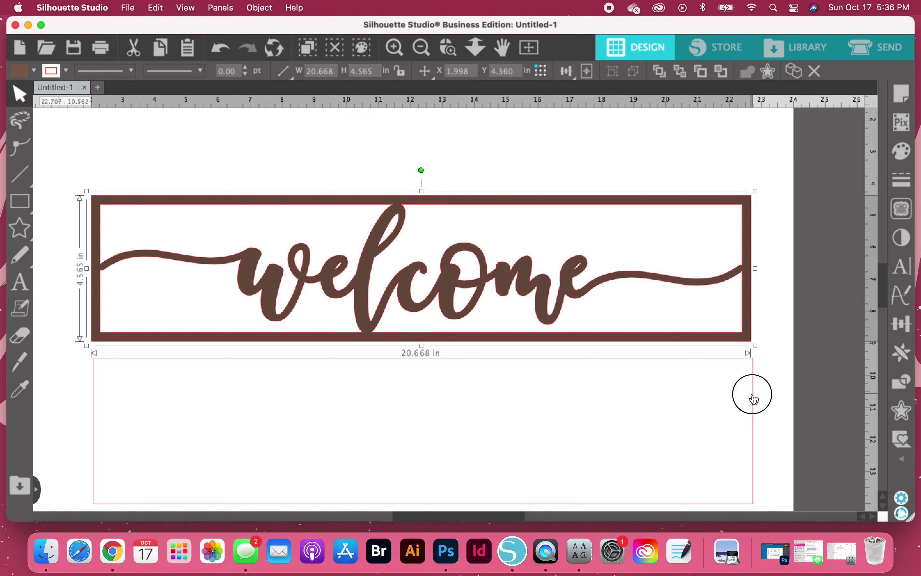
pyautogui.click(904, 156)
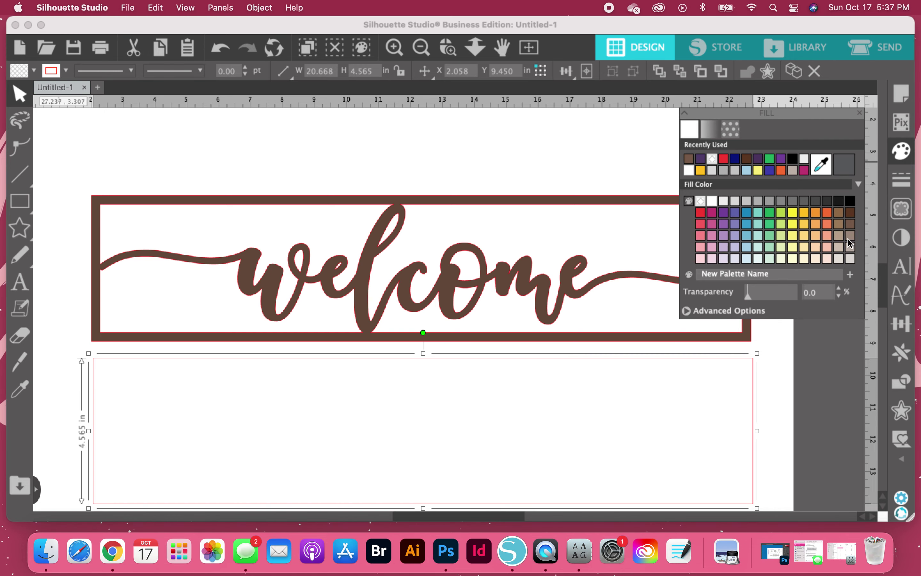
pyautogui.click(851, 236)
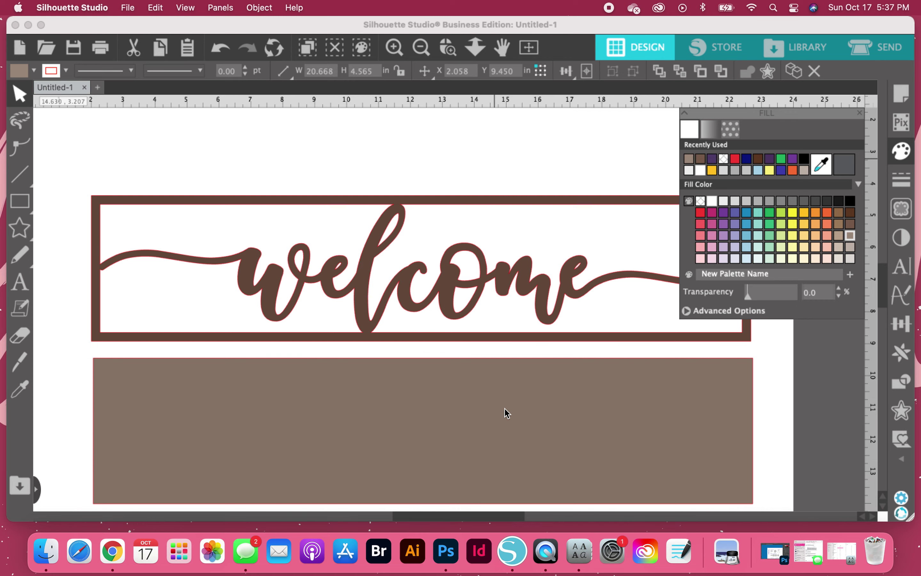
# Align the welcome design and backer rectangle to Center and Middle.
pyautogui.moveTo(495, 302); pyautogui.dragTo(496, 176)
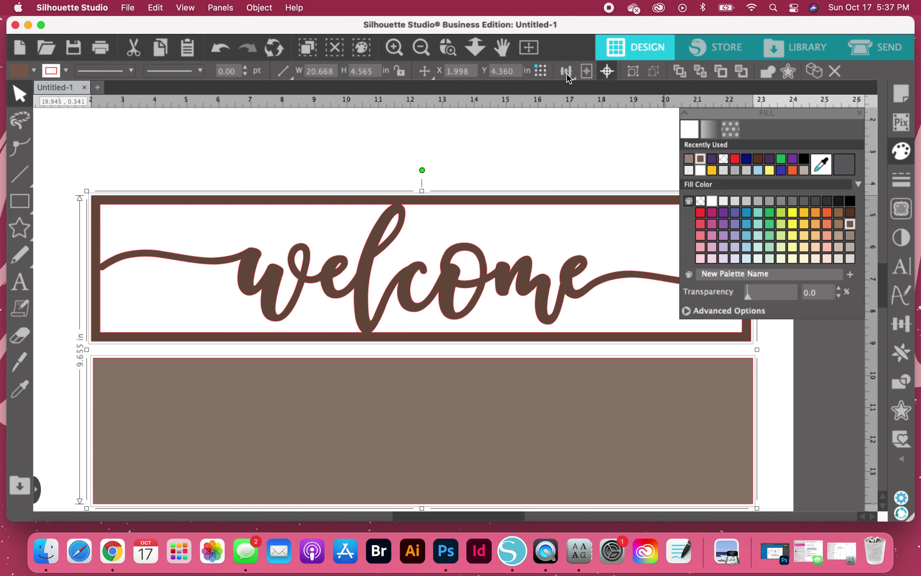
pyautogui.click(569, 78)
pyautogui.click(589, 98)
pyautogui.press('super+shift+a')
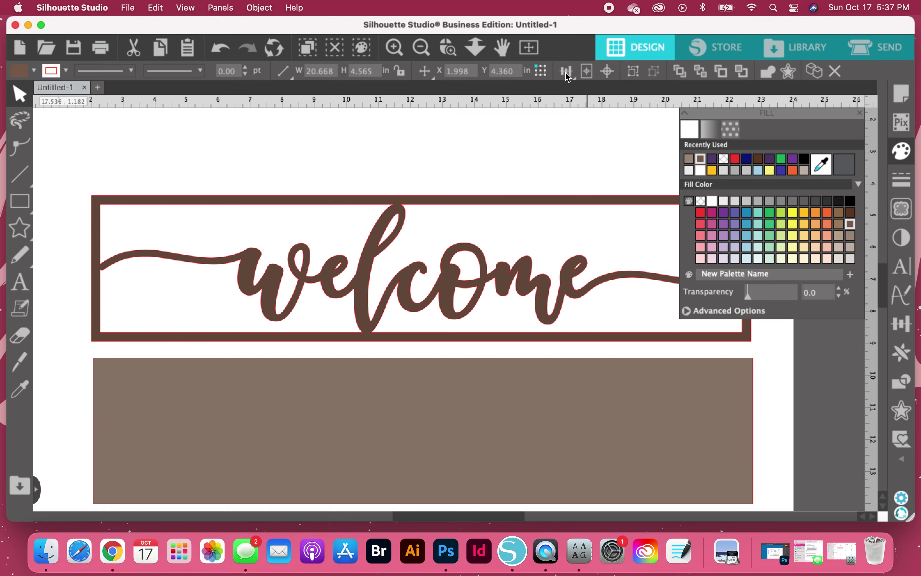
pyautogui.click(489, 214)
pyautogui.moveTo(489, 214); pyautogui.dragTo(487, 352)
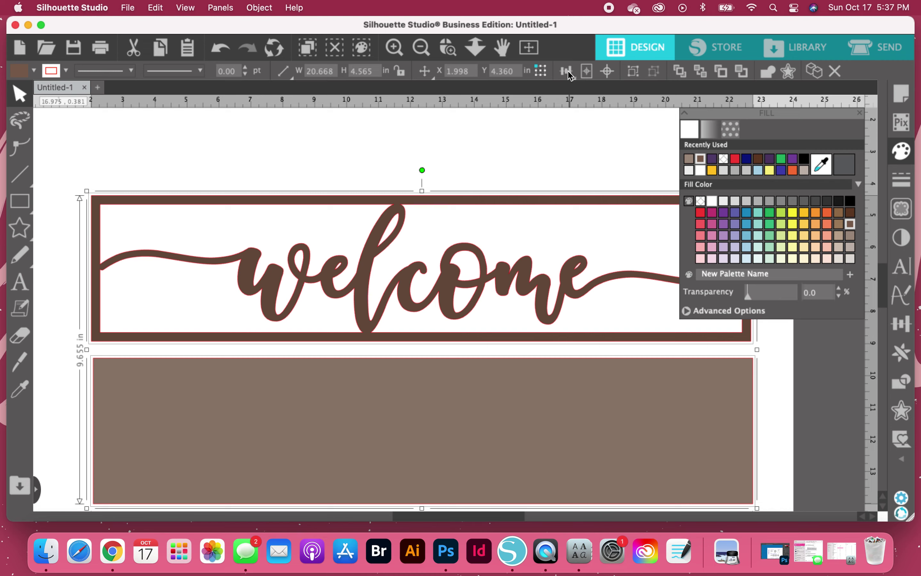
pyautogui.click(567, 71)
pyautogui.click(588, 93)
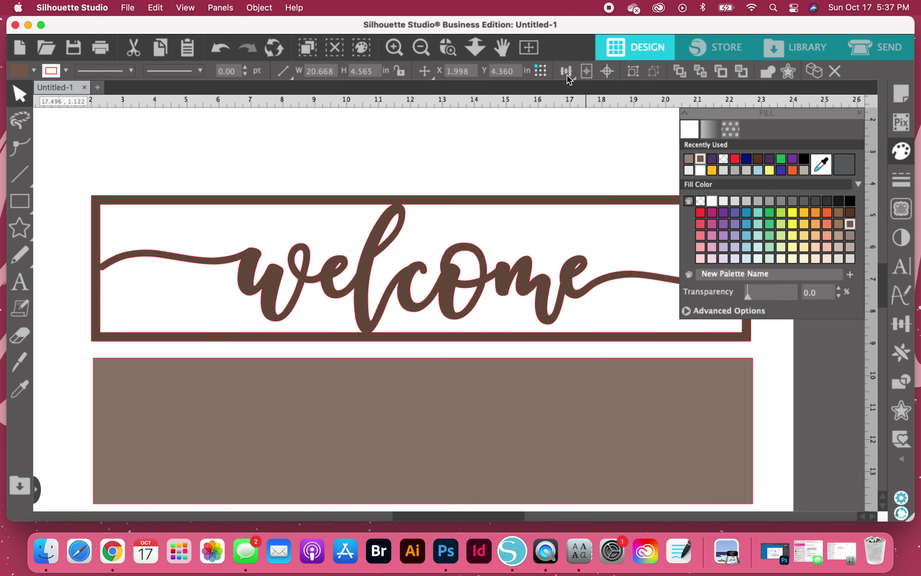
pyautogui.keyDown('shift'); pyautogui.click(527, 395); pyautogui.keyUp('shift')
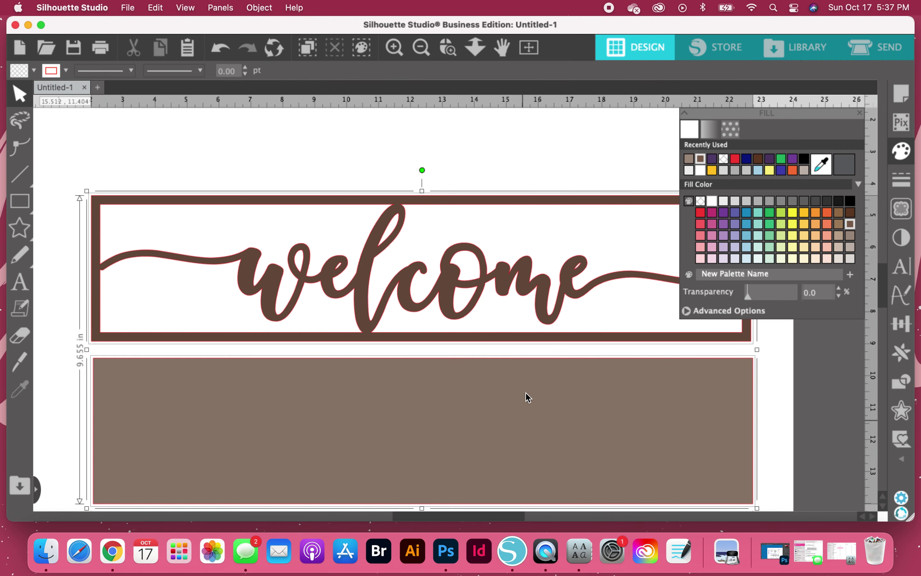
pyautogui.click(569, 73)
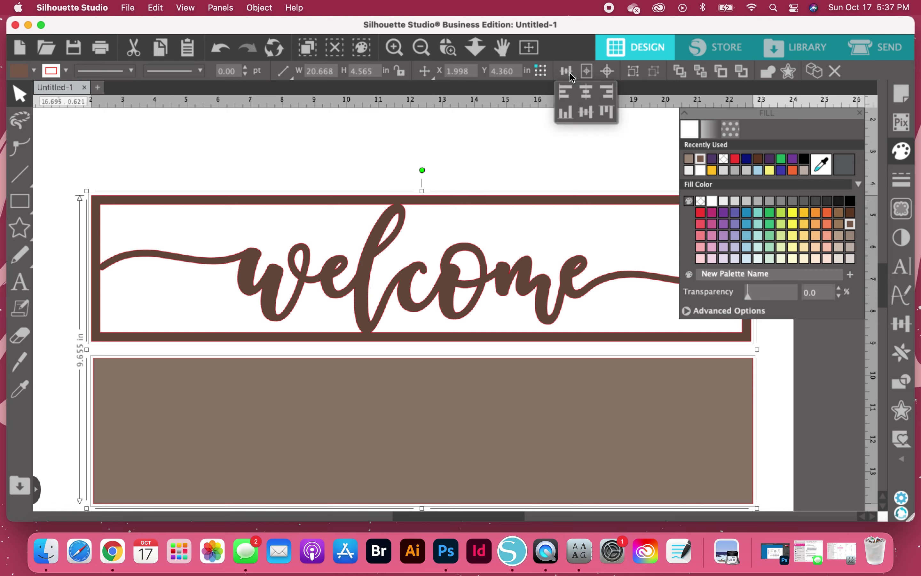
pyautogui.click(589, 96)
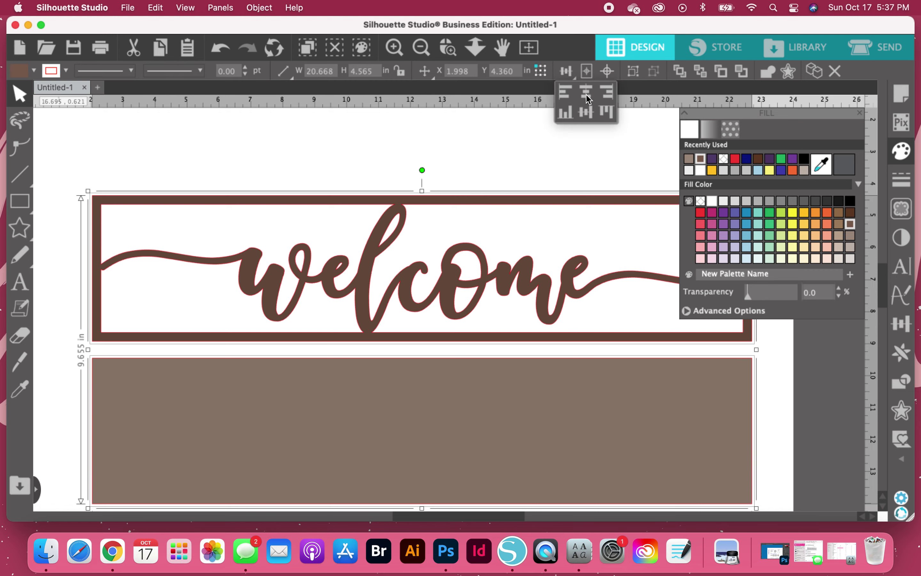
pyautogui.click(587, 113)
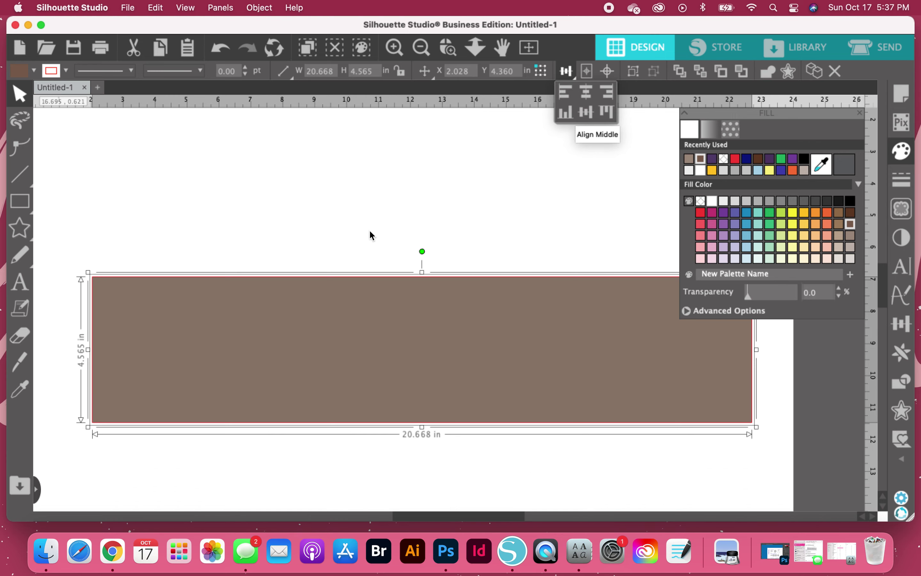
pyautogui.click(467, 312)
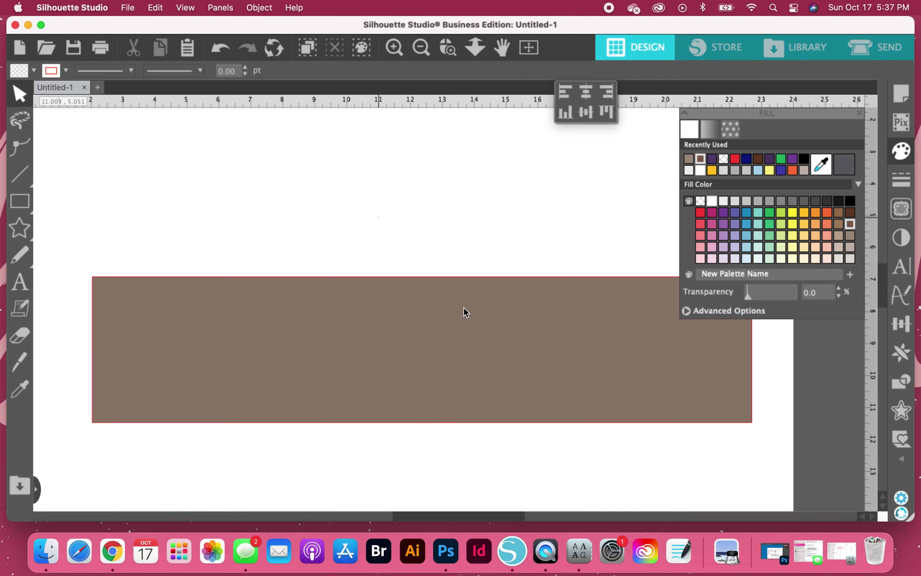
pyautogui.click(474, 348)
# Send the backer behind the welcome design and shift the frame down onto it.
pyautogui.rightClick(507, 382)
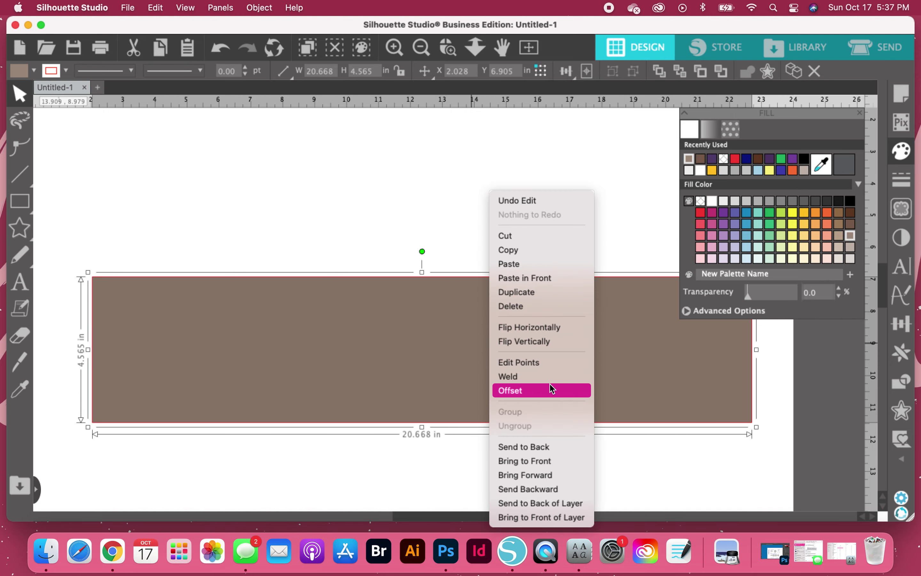
pyautogui.click(535, 447)
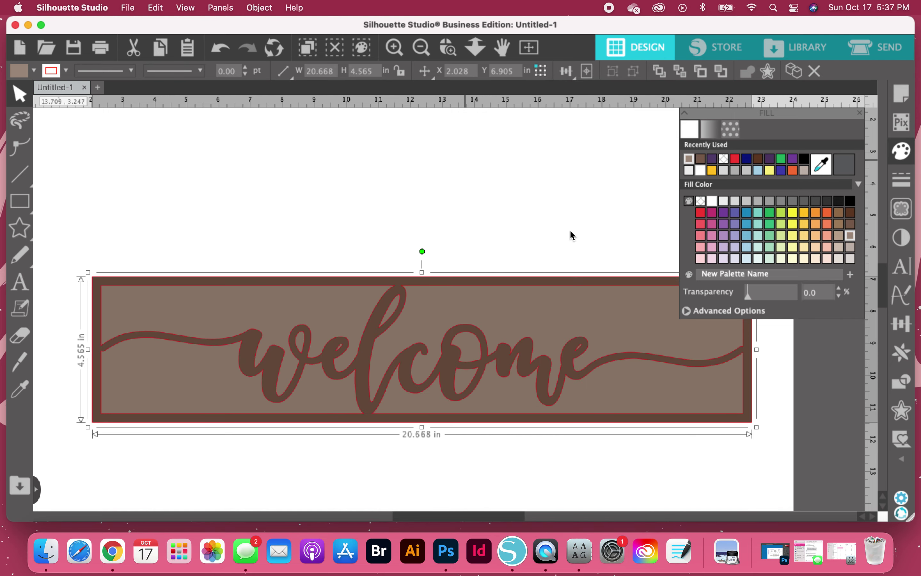
pyautogui.click(538, 164)
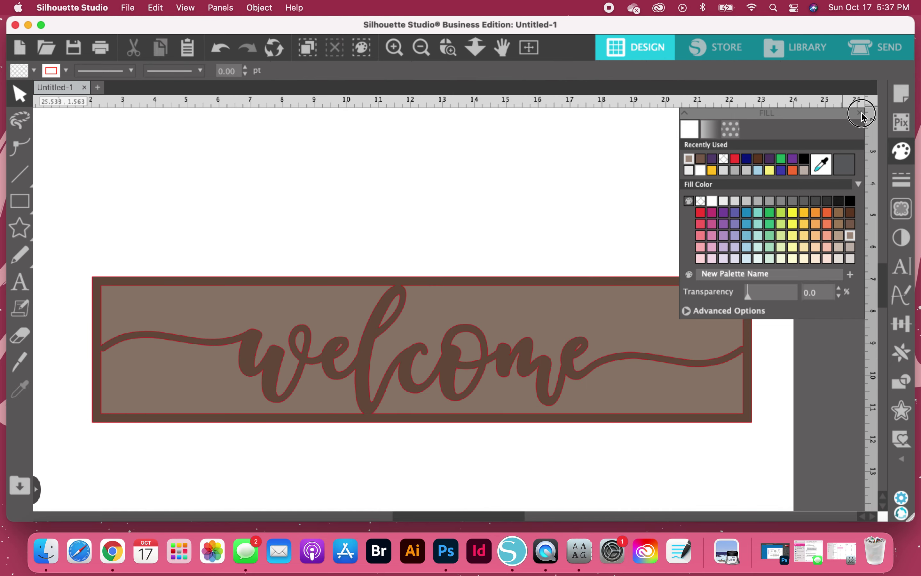
pyautogui.click(547, 192)
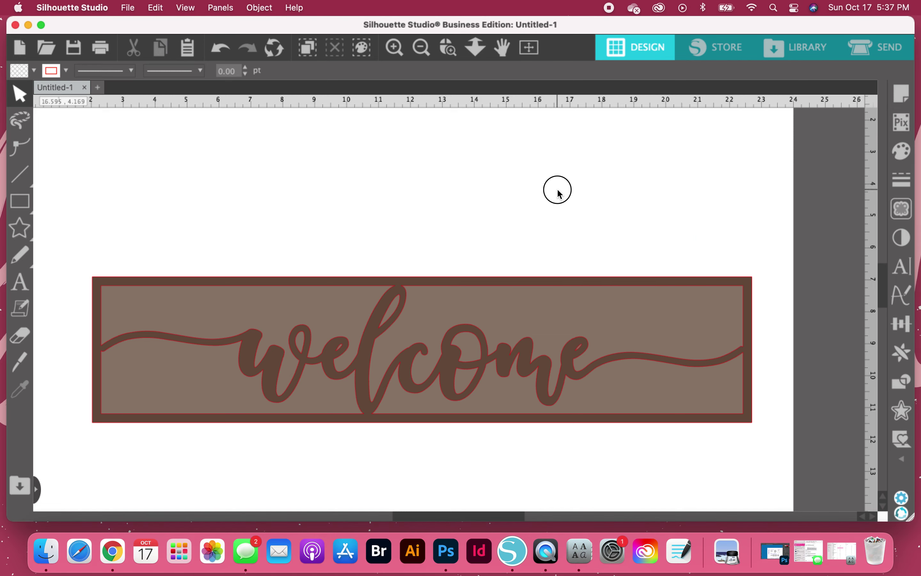
pyautogui.moveTo(664, 284); pyautogui.dragTo(665, 350)
pyautogui.click(619, 444)
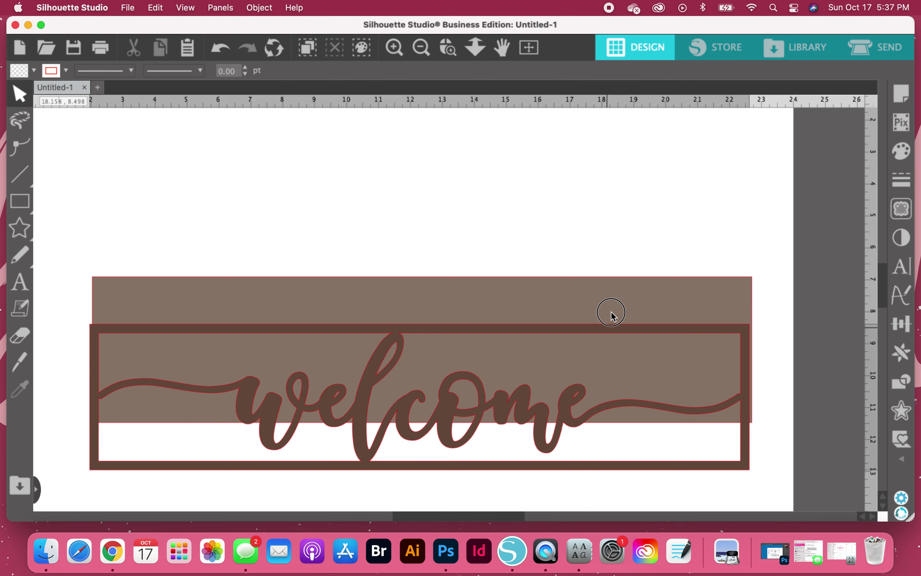
pyautogui.press('super+z')
pyautogui.press('super+z')
pyautogui.click(607, 284)
pyautogui.moveTo(607, 283); pyautogui.dragTo(612, 285)
# Nudge the welcome frame lower and fill the backer rectangle black.
pyautogui.click(677, 226)
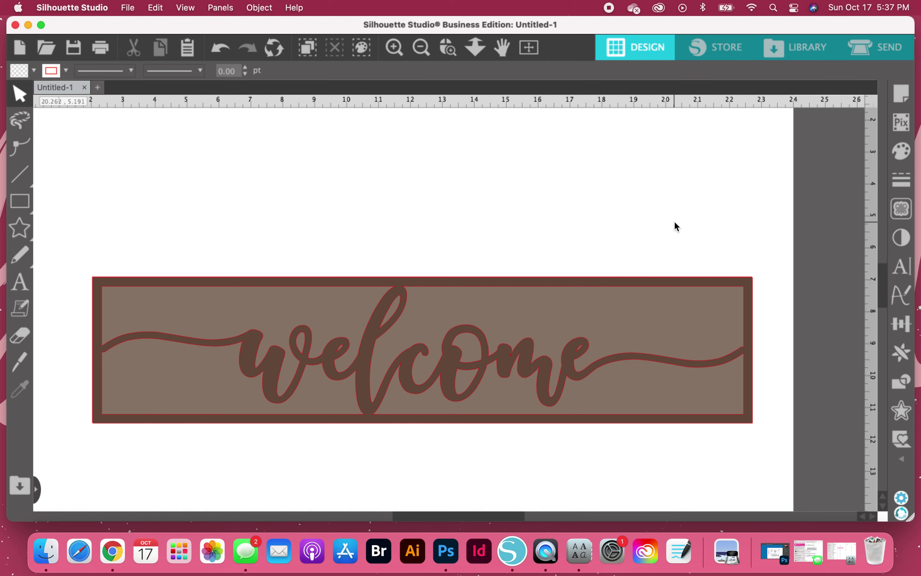
pyautogui.click(706, 286)
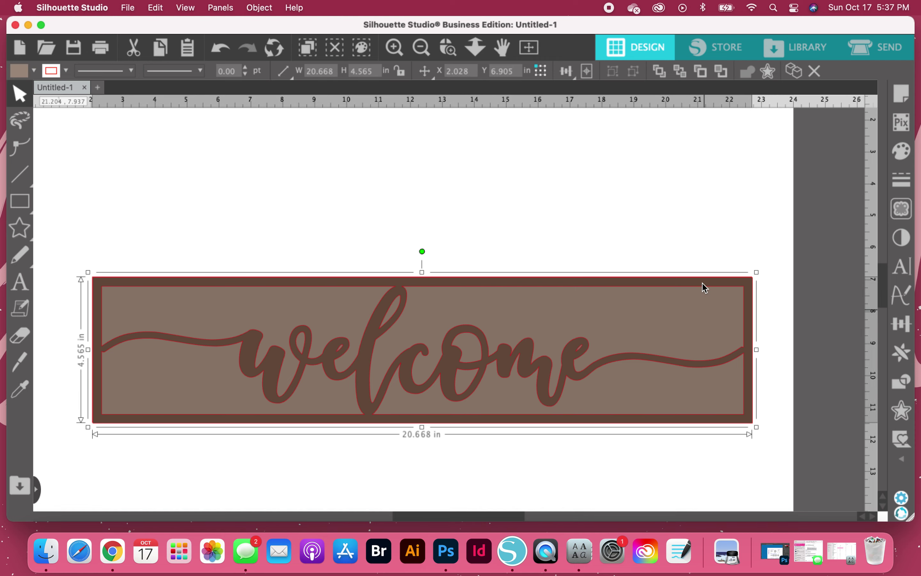
pyautogui.moveTo(705, 285); pyautogui.dragTo(705, 314)
pyautogui.click(709, 250)
pyautogui.click(713, 291)
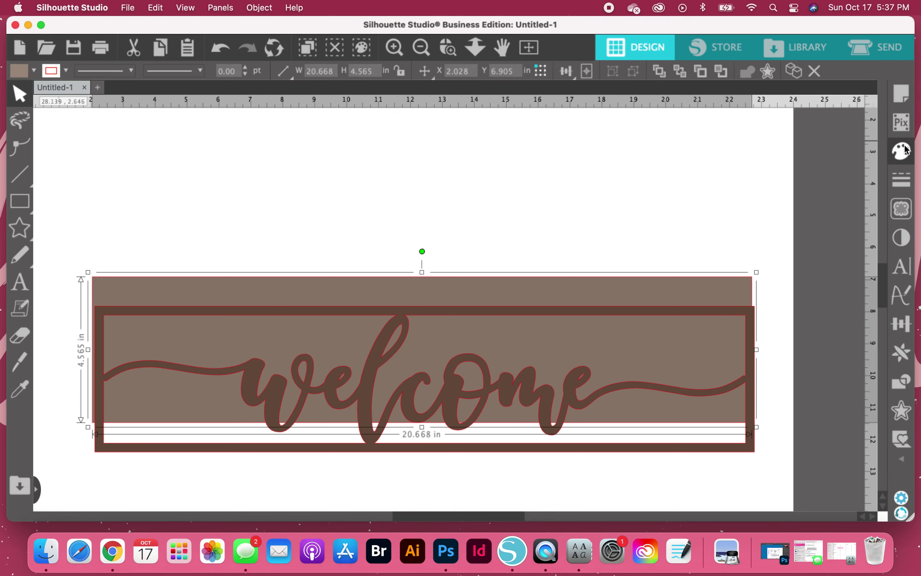
pyautogui.click(906, 148)
pyautogui.click(852, 201)
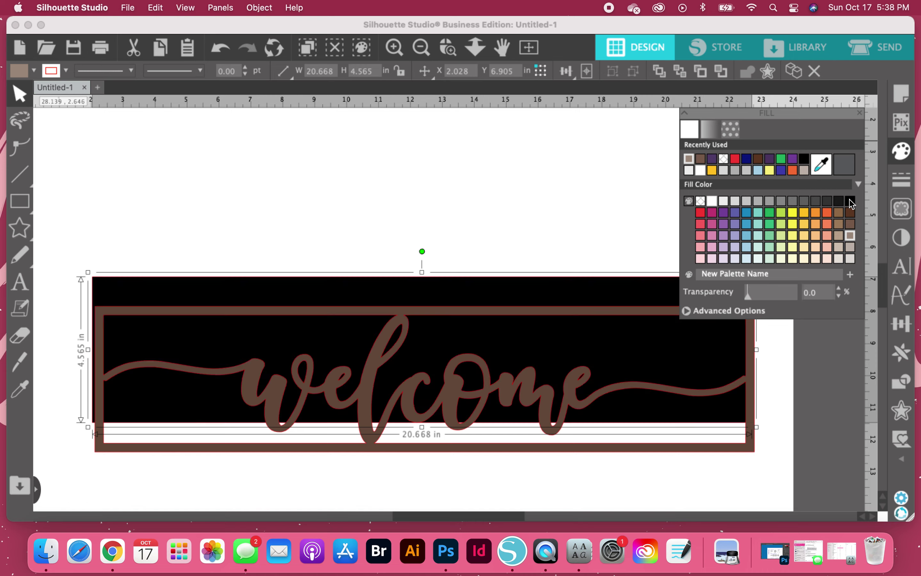
# Fill the welcome frame and script red and shift it over the black backer.
pyautogui.click(527, 304)
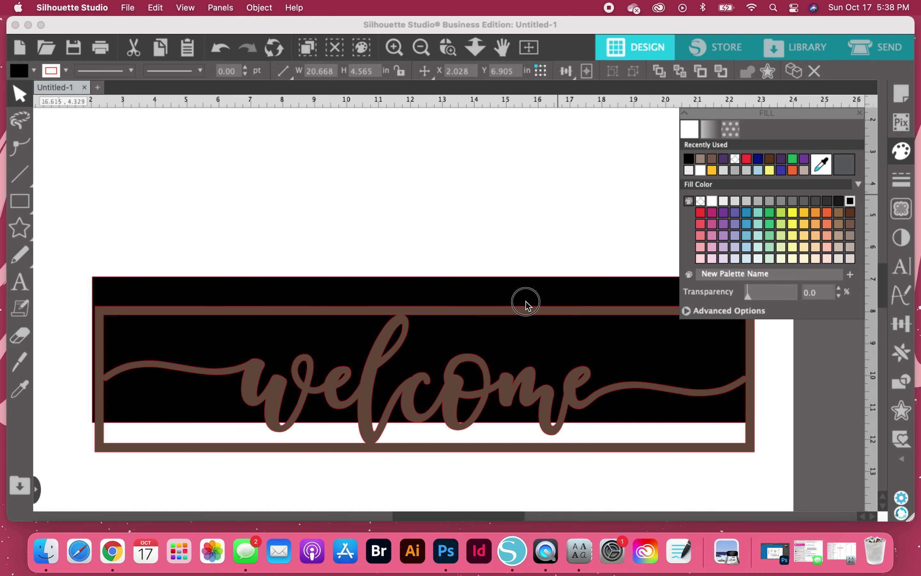
pyautogui.moveTo(521, 386); pyautogui.dragTo(522, 376)
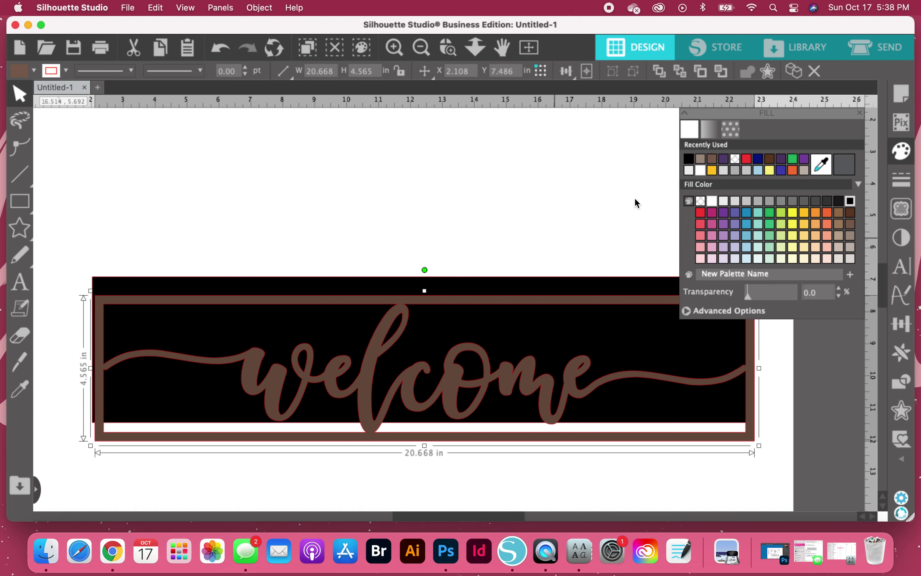
pyautogui.click(715, 202)
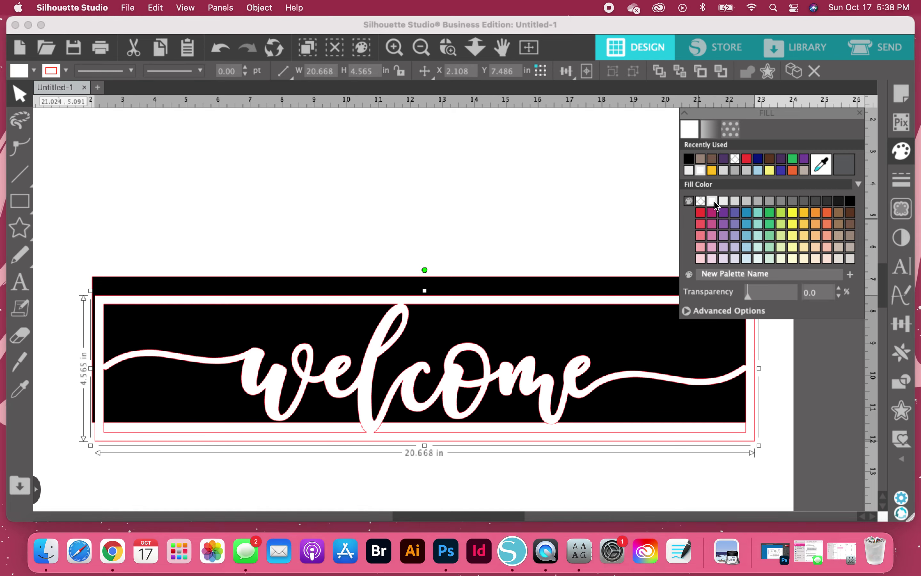
pyautogui.click(702, 214)
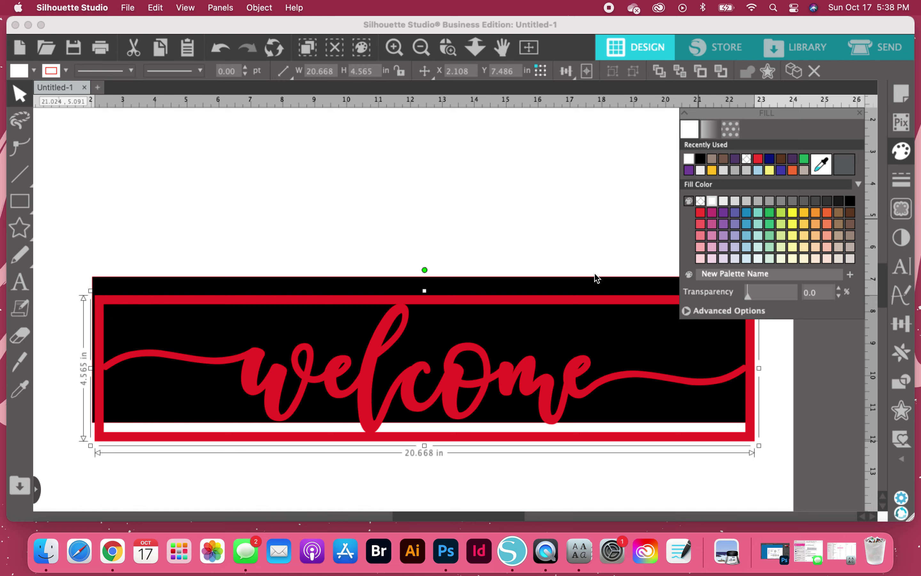
pyautogui.moveTo(383, 360); pyautogui.dragTo(400, 388)
pyautogui.click(434, 238)
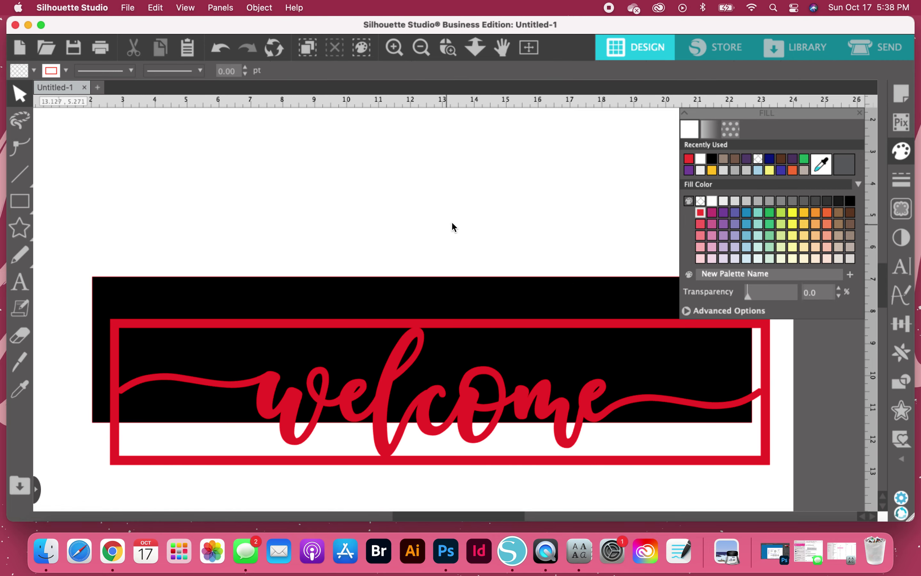
# Clear the fills so both pieces are plain outlines.
pyautogui.click(485, 380)
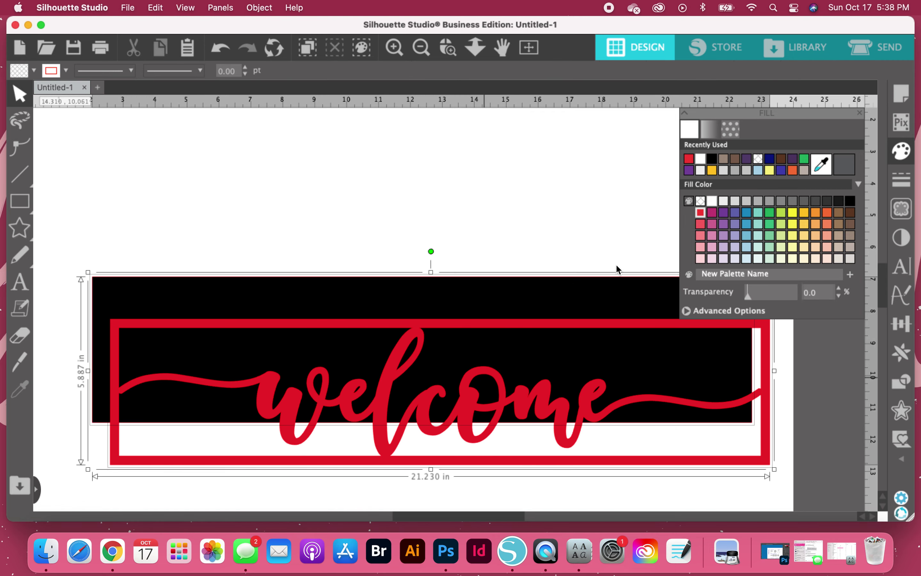
pyautogui.click(703, 203)
pyautogui.click(352, 404)
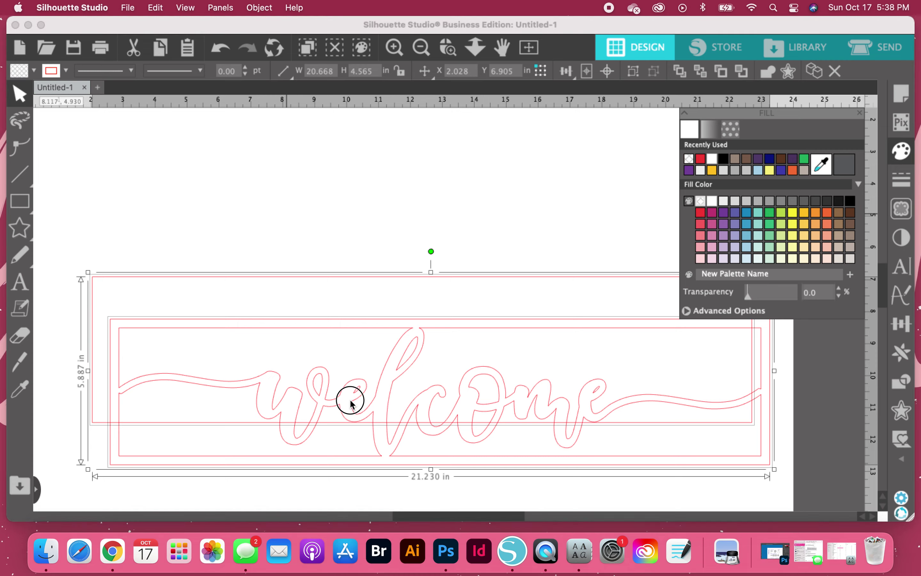
# Move the backer rectangle up and line the welcome design up exactly on it.
pyautogui.click(451, 276)
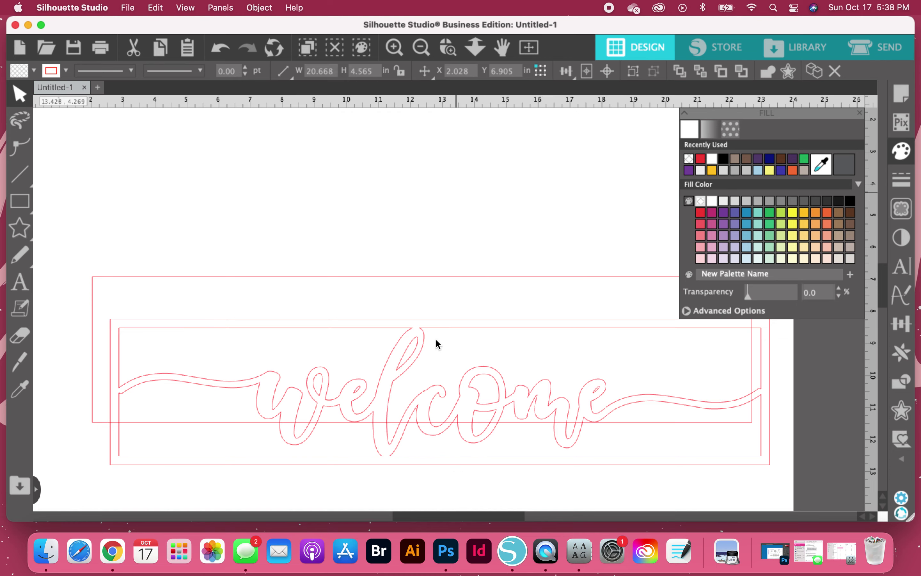
pyautogui.moveTo(431, 279); pyautogui.dragTo(430, 242)
pyautogui.moveTo(438, 201); pyautogui.dragTo(433, 184)
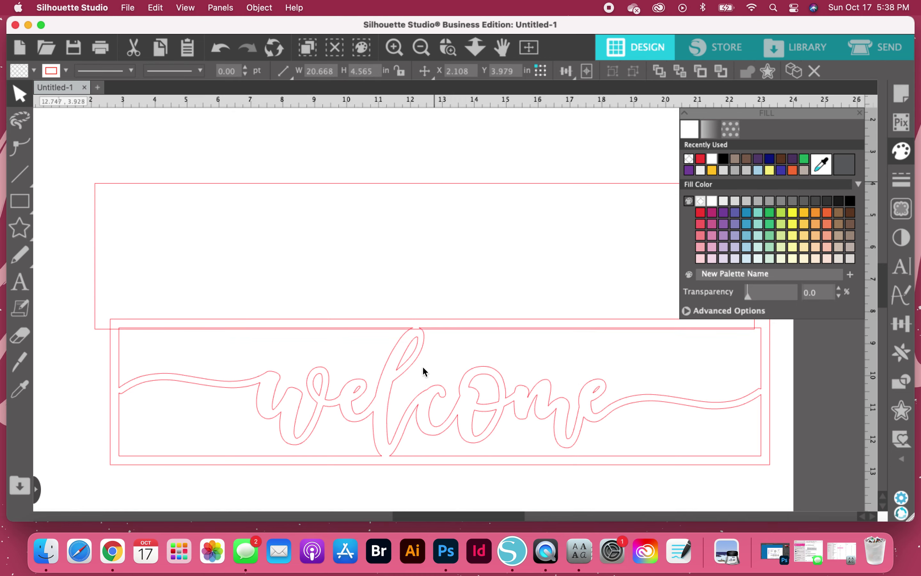
pyautogui.click(419, 363)
pyautogui.moveTo(419, 363); pyautogui.dragTo(403, 226)
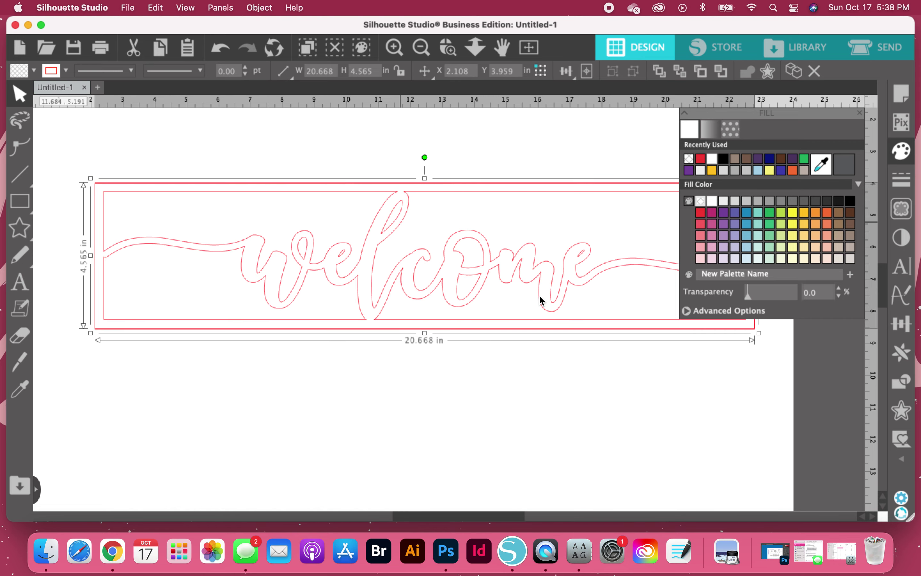
pyautogui.click(859, 113)
# Shrink the welcome design slightly and move it below the backer rectangle.
pyautogui.click(415, 284)
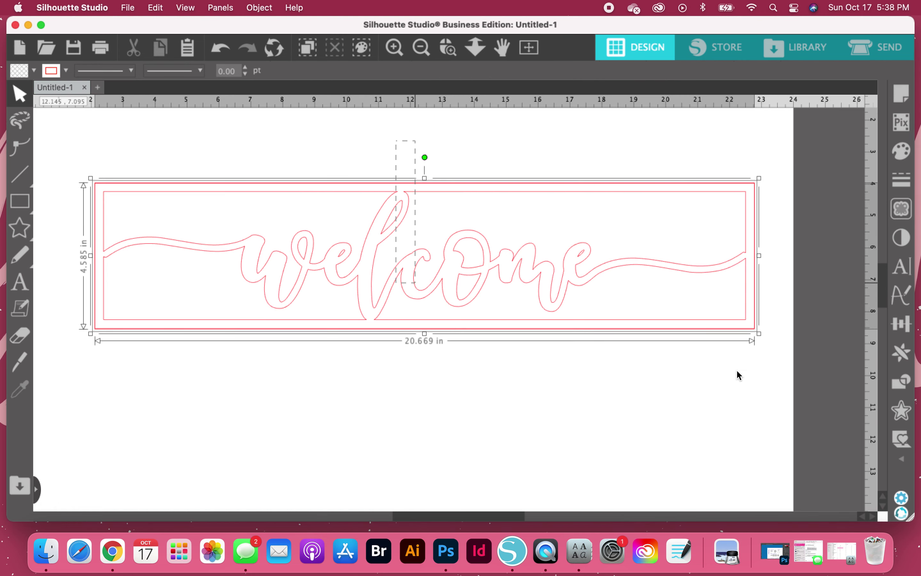
pyautogui.moveTo(760, 334); pyautogui.dragTo(709, 330)
pyautogui.click(579, 185)
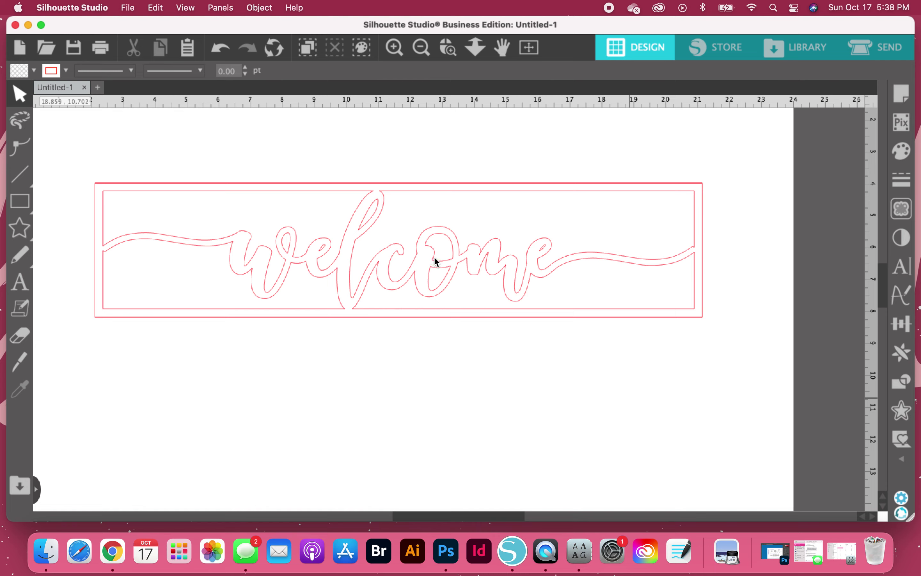
pyautogui.moveTo(436, 259); pyautogui.dragTo(434, 397)
# Select all shapes and set their cut line colour to red.
pyautogui.moveTo(148, 162); pyautogui.dragTo(193, 438)
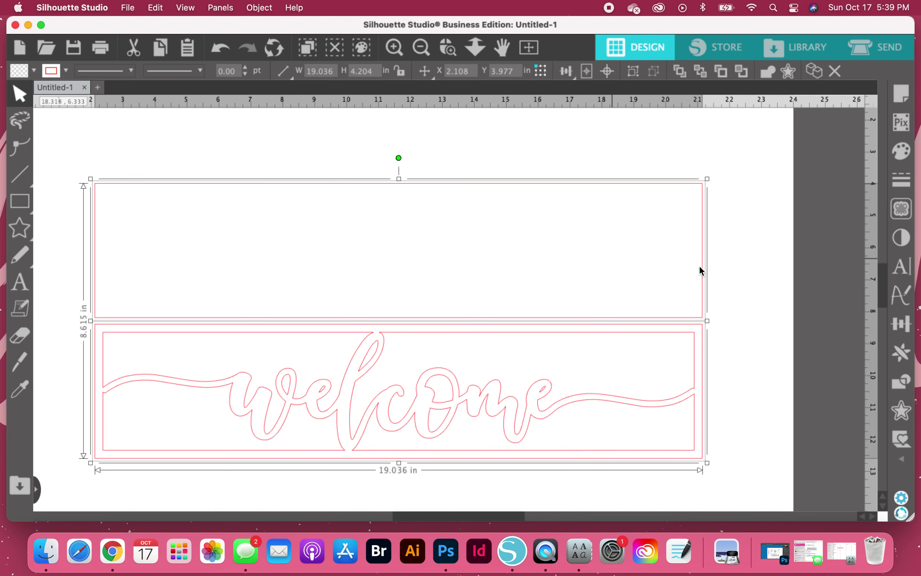
pyautogui.click(746, 230)
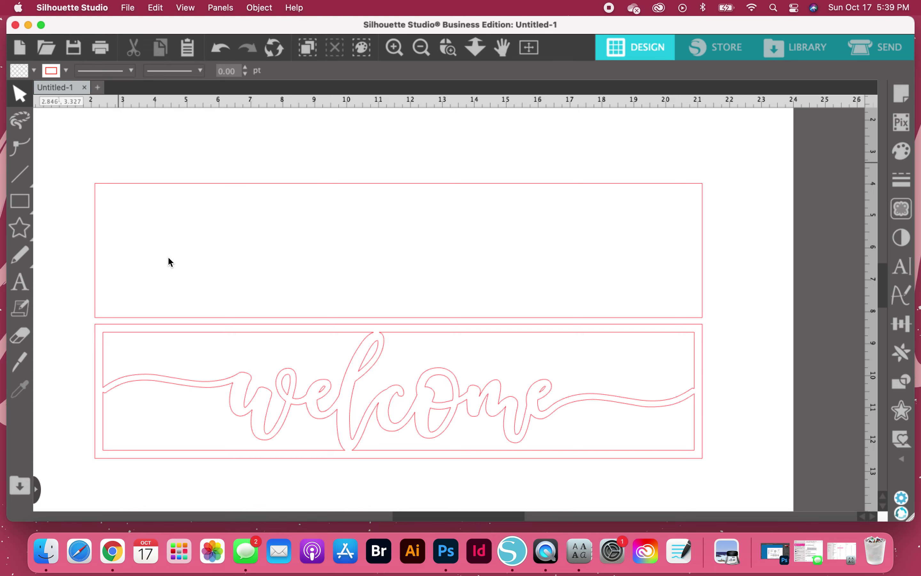
pyautogui.press('super+a')
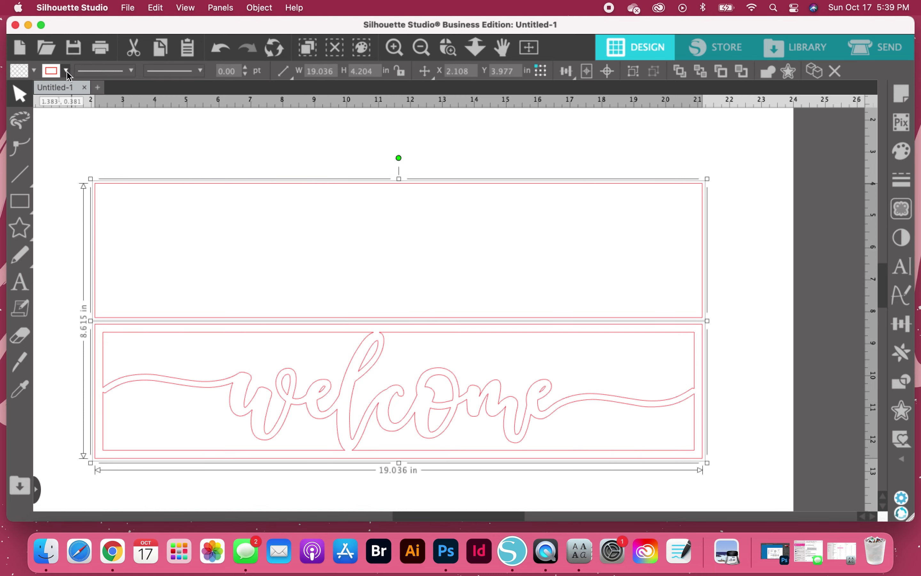
pyautogui.click(67, 71)
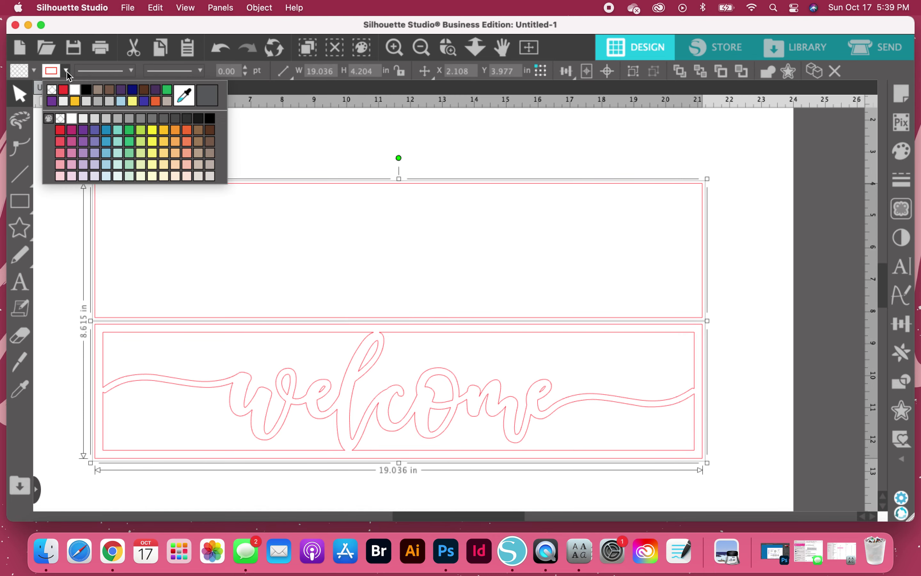
pyautogui.click(62, 131)
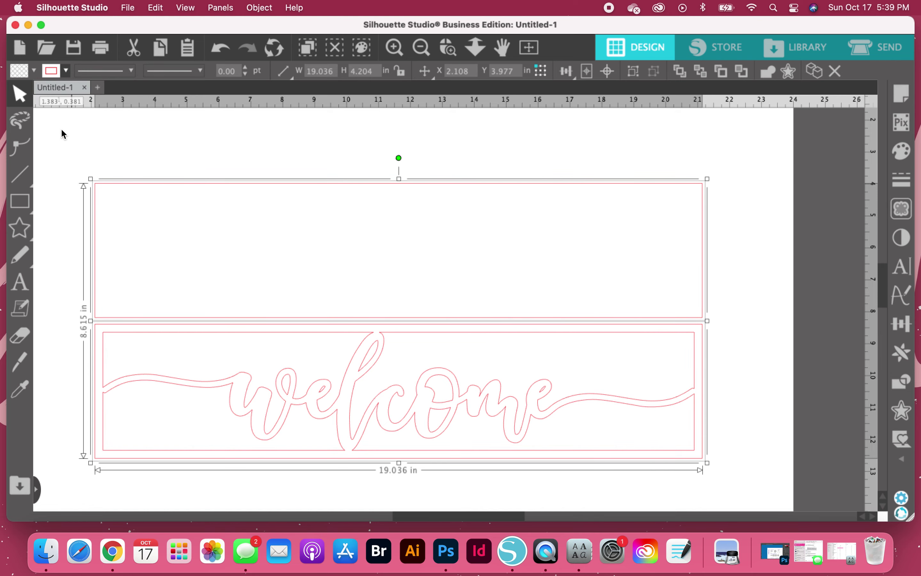
pyautogui.click(738, 238)
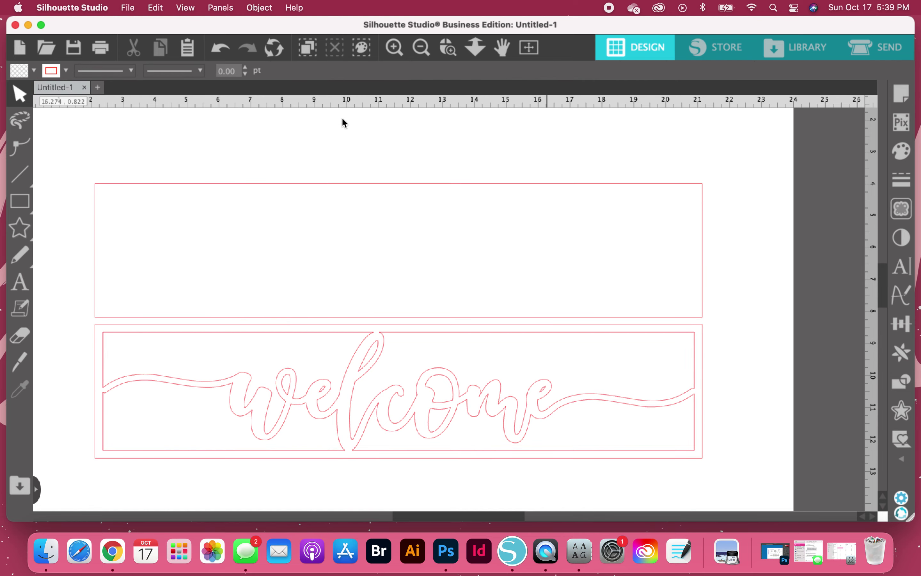
pyautogui.click(128, 8)
# Save to Hard Drive on the Desktop as 'Welcome Sign' with SVG file format.
pyautogui.click(128, 8)
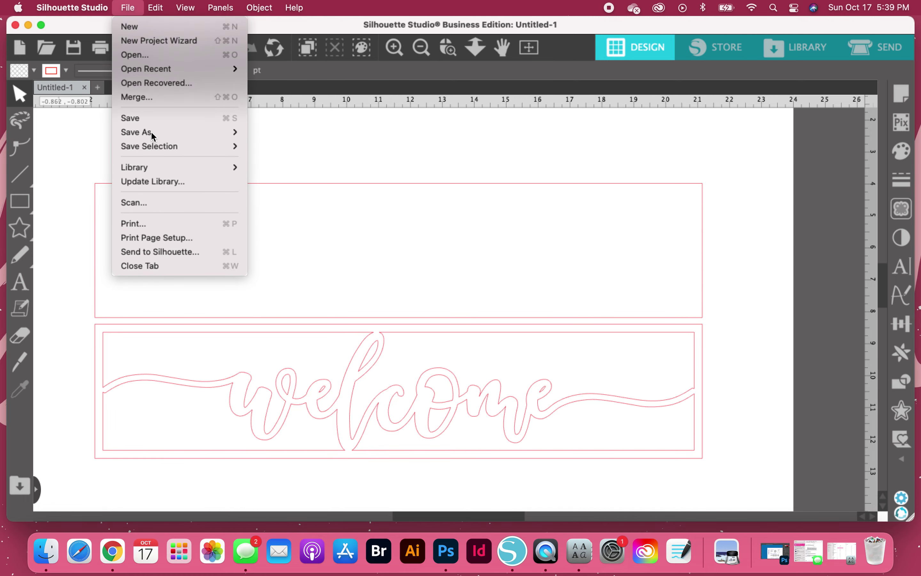
pyautogui.moveTo(152, 133)
pyautogui.click(284, 132)
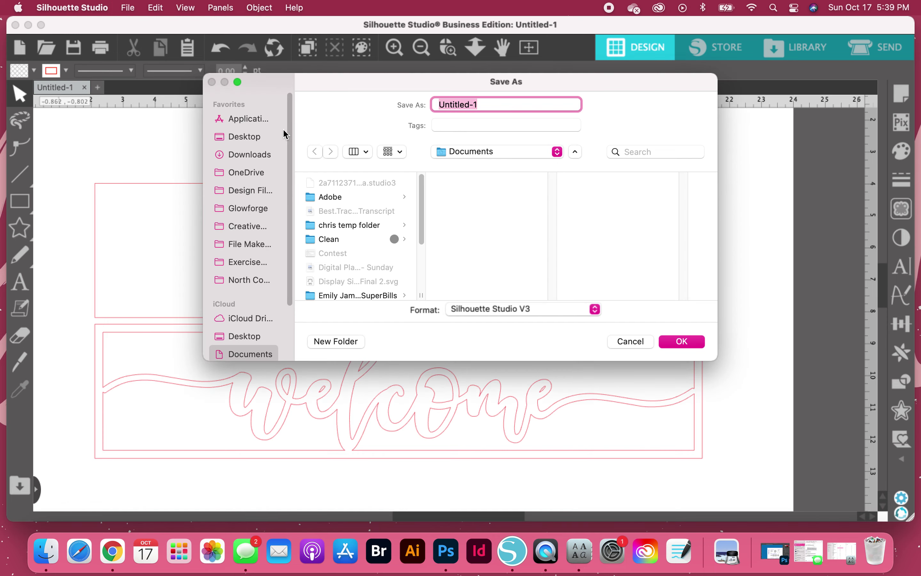
pyautogui.click(243, 137)
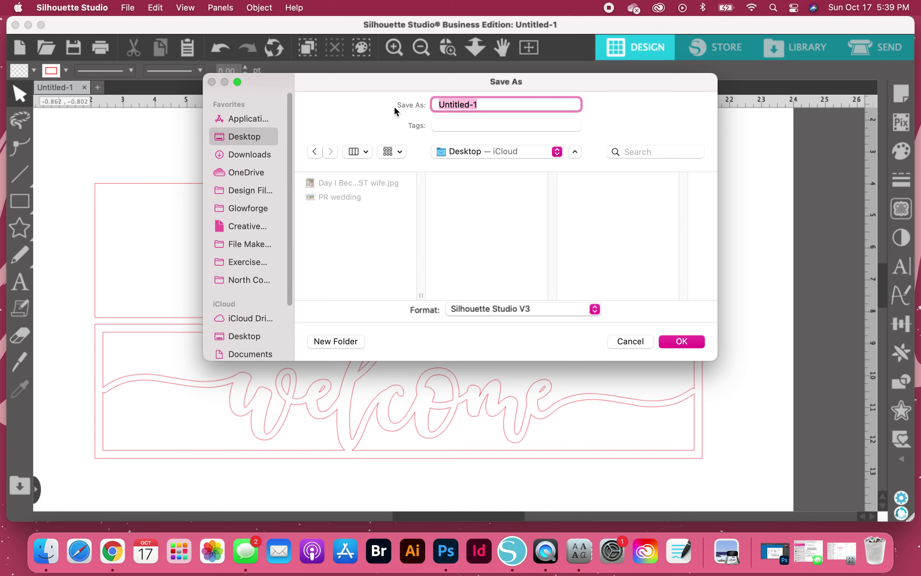
pyautogui.write('We;')
pyautogui.click(504, 308)
pyautogui.click(498, 331)
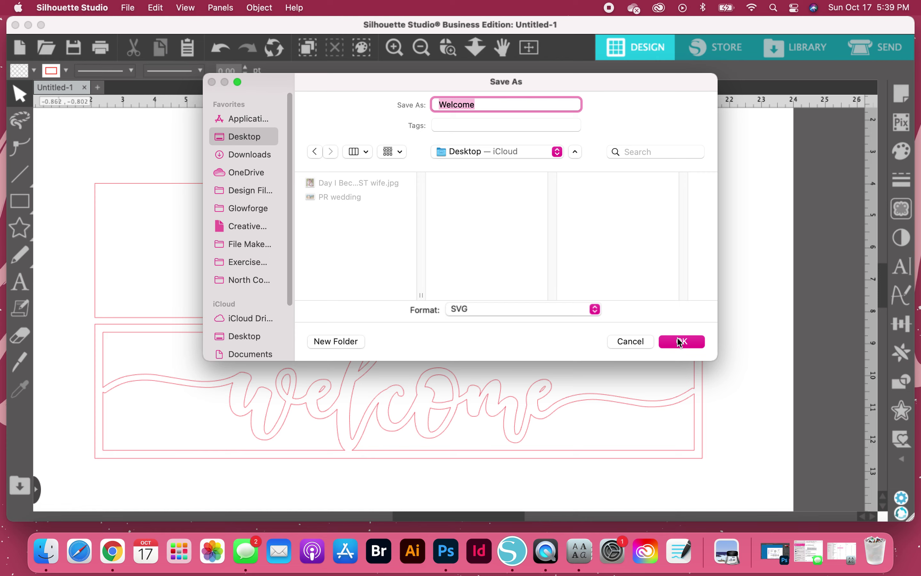
pyautogui.click(514, 105)
pyautogui.click(673, 340)
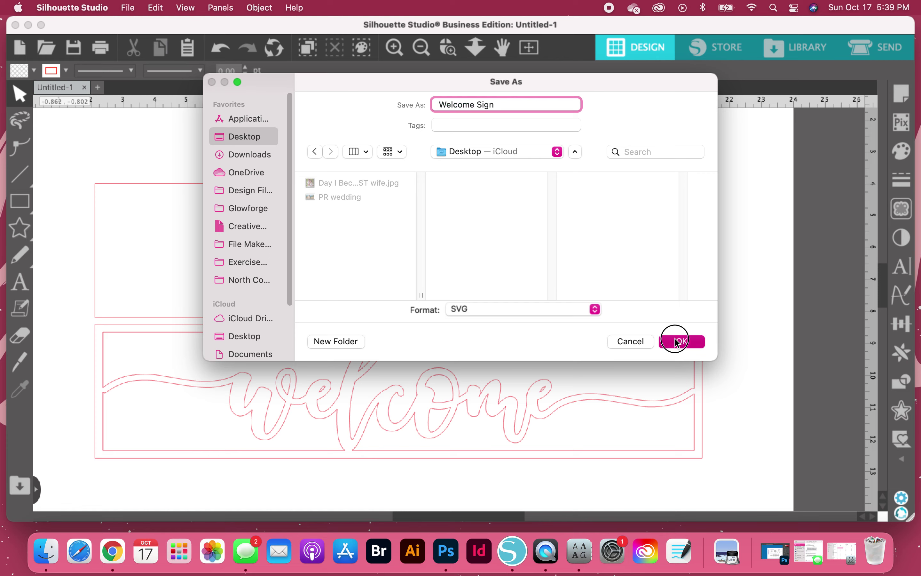